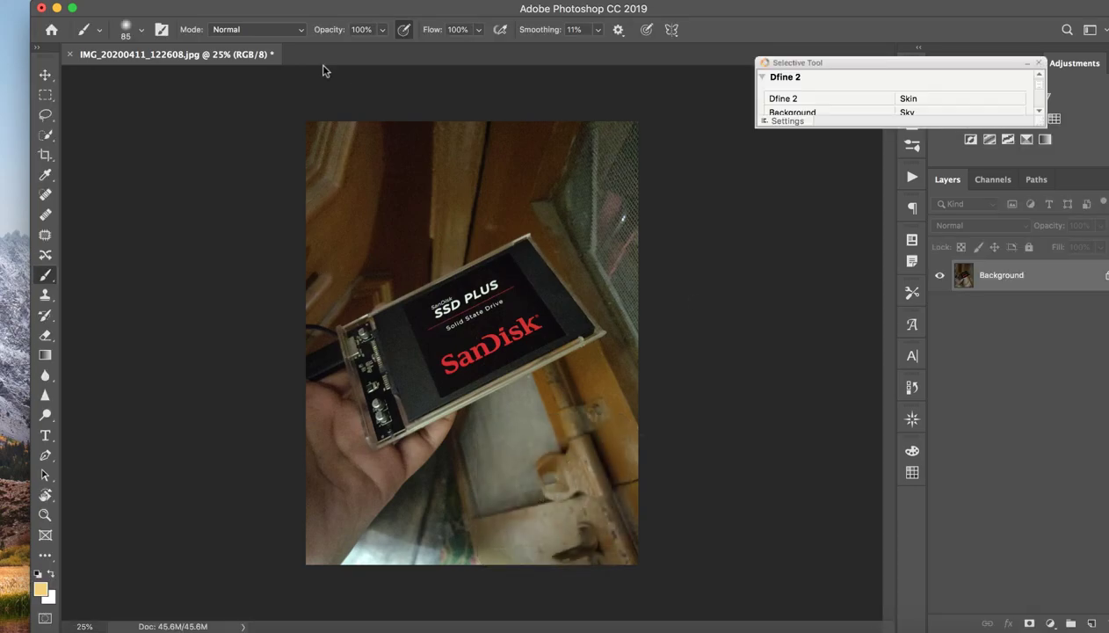
Step: Close the floating Nik Selective Tool panel and shift the program window slightly left
{"action": "left_click", "coordinate": [1038, 63]}
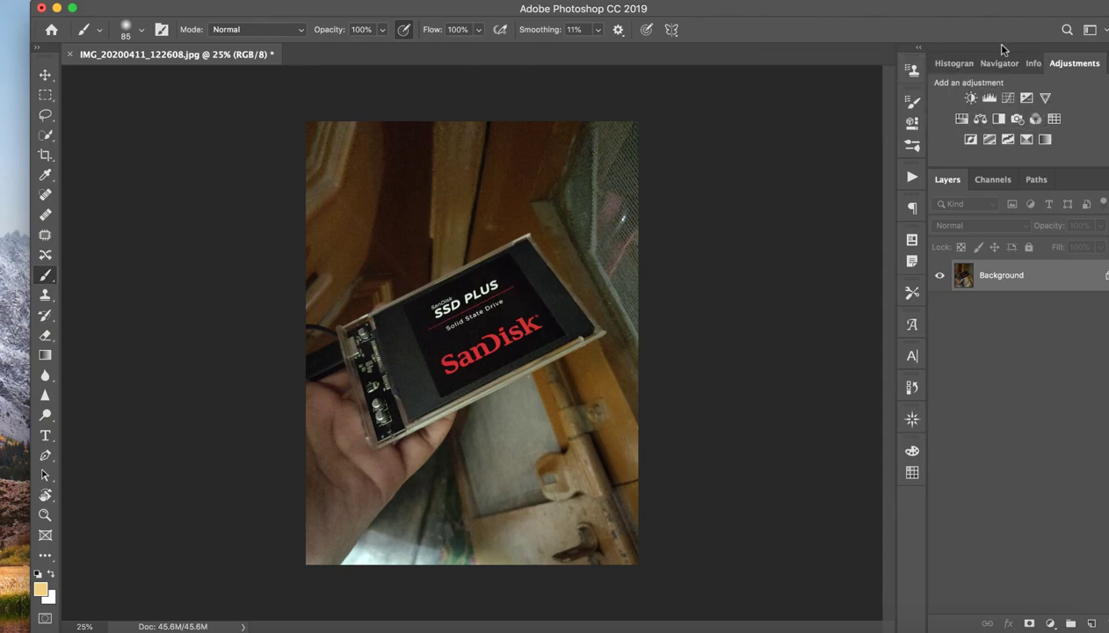
{"action": "left_click_drag", "start_coordinate": [811, 19], "coordinate": [777, 1]}
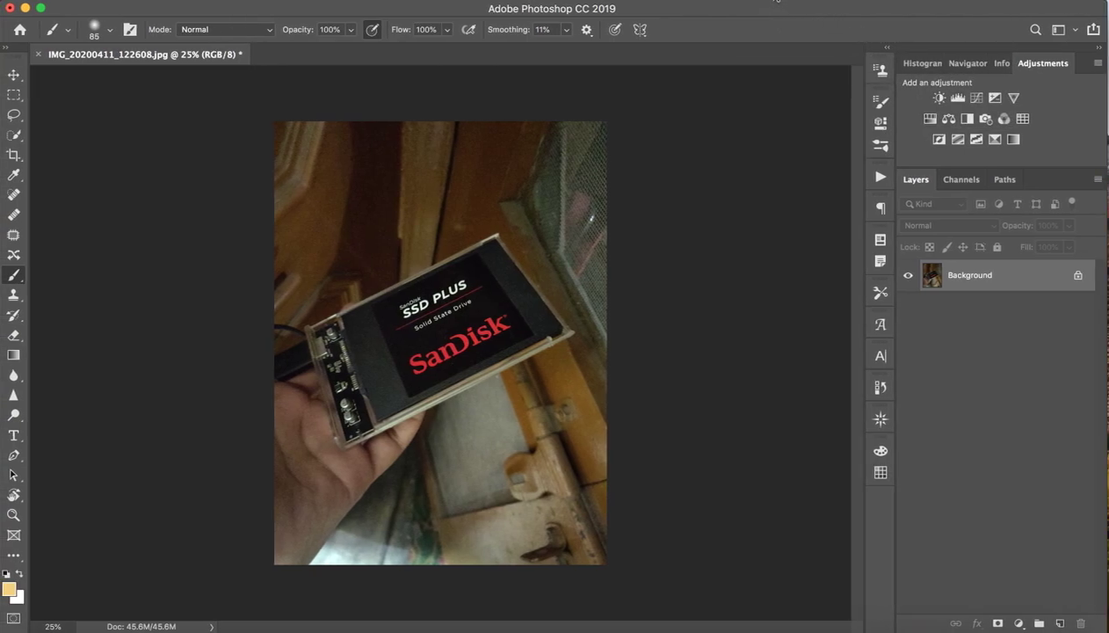
{"action": "left_click_drag", "start_coordinate": [638, 16], "coordinate": [646, 16]}
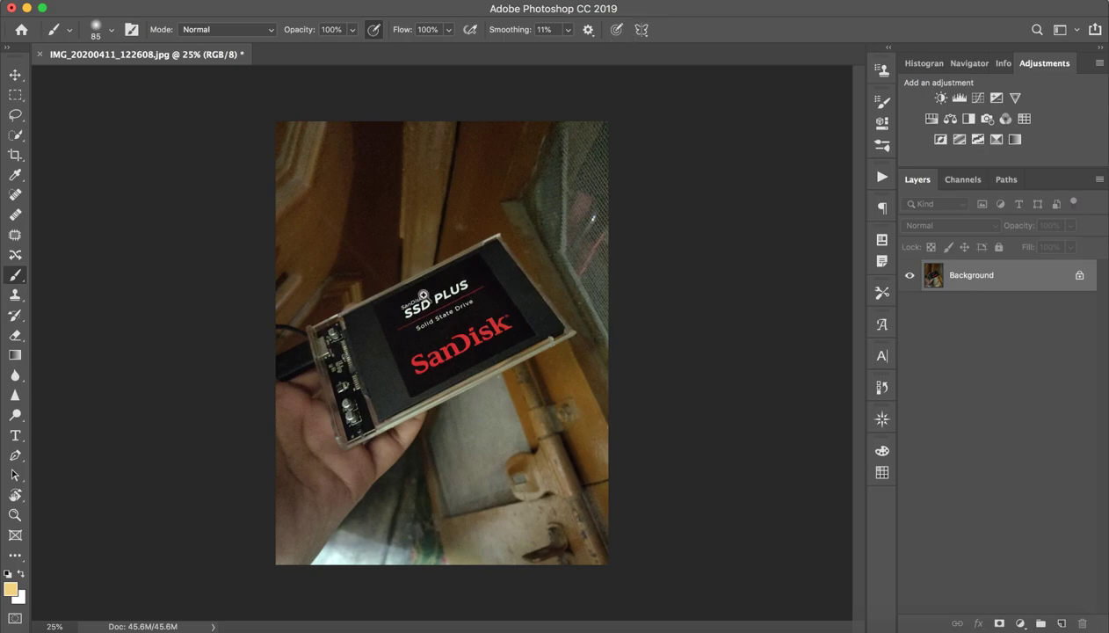
Step: Zoom in on the SSD label, then zoom back out to fit the photo
{"action": "left_click", "coordinate": [423, 294]}
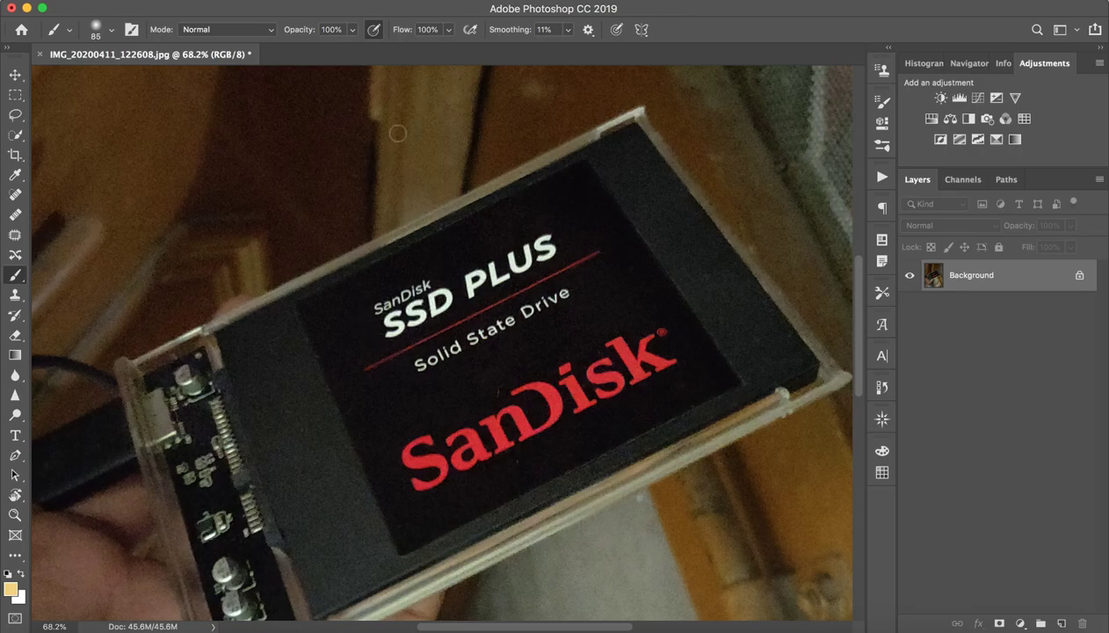
{"action": "key", "text": "z"}
{"action": "scroll", "coordinate": [446, 291], "scroll_direction": "down", "scroll_amount": 2}
{"action": "scroll", "coordinate": [446, 291], "scroll_direction": "down", "scroll_amount": 2}
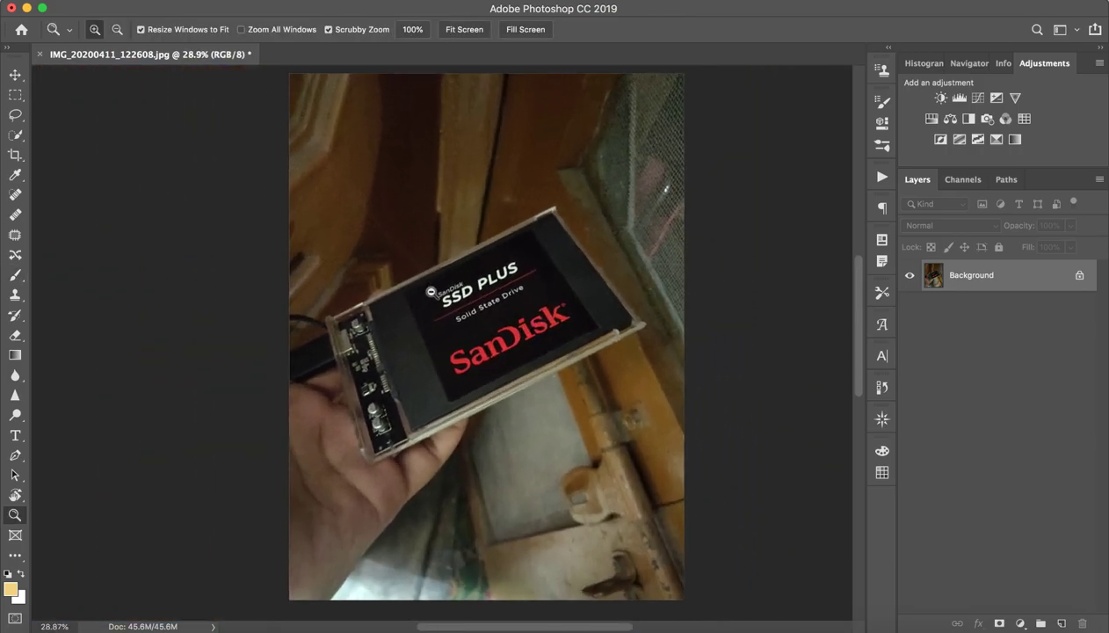
{"action": "scroll", "coordinate": [427, 288], "scroll_direction": "right", "scroll_amount": 2}
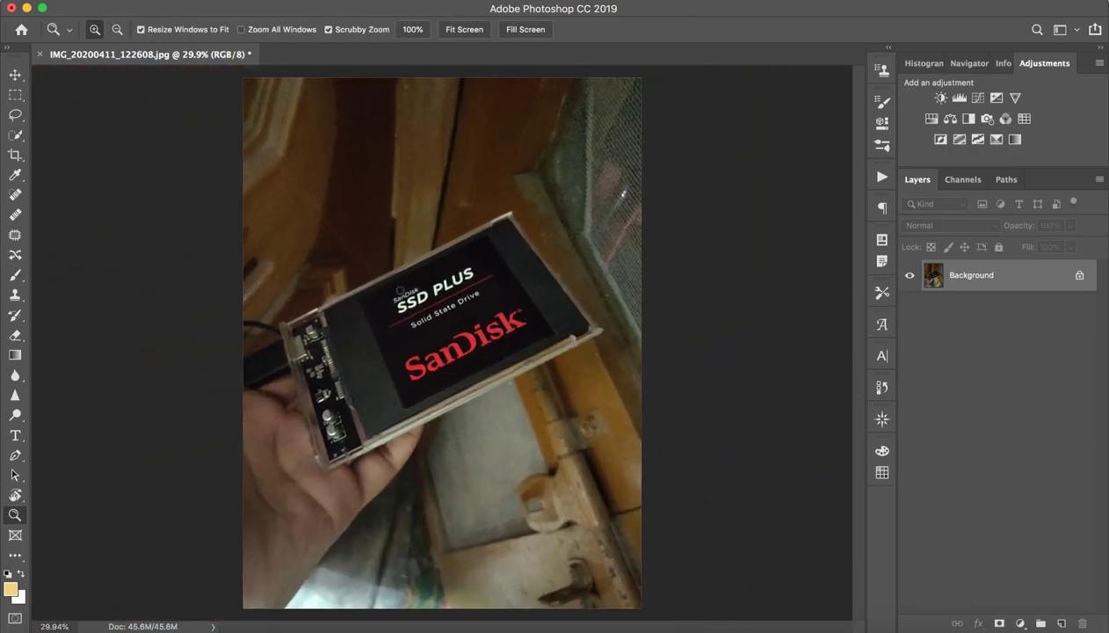
Step: Start a 1:1 square crop using the Golden Ratio guide overlay
{"action": "left_click", "coordinate": [15, 155]}
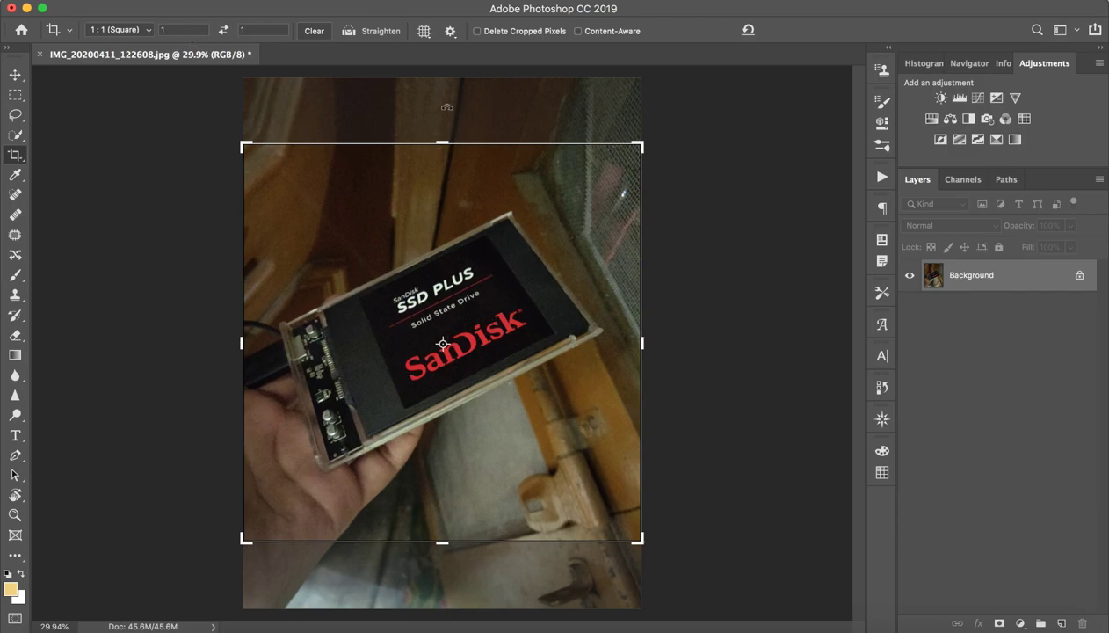
{"action": "left_click", "coordinate": [424, 32]}
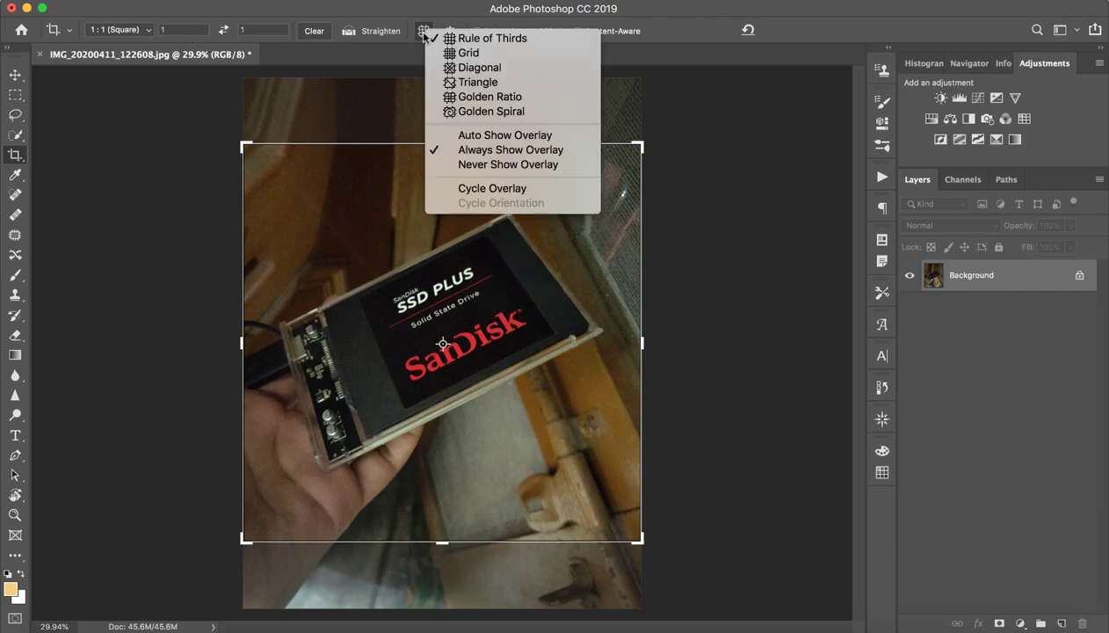
{"action": "left_click", "coordinate": [474, 96]}
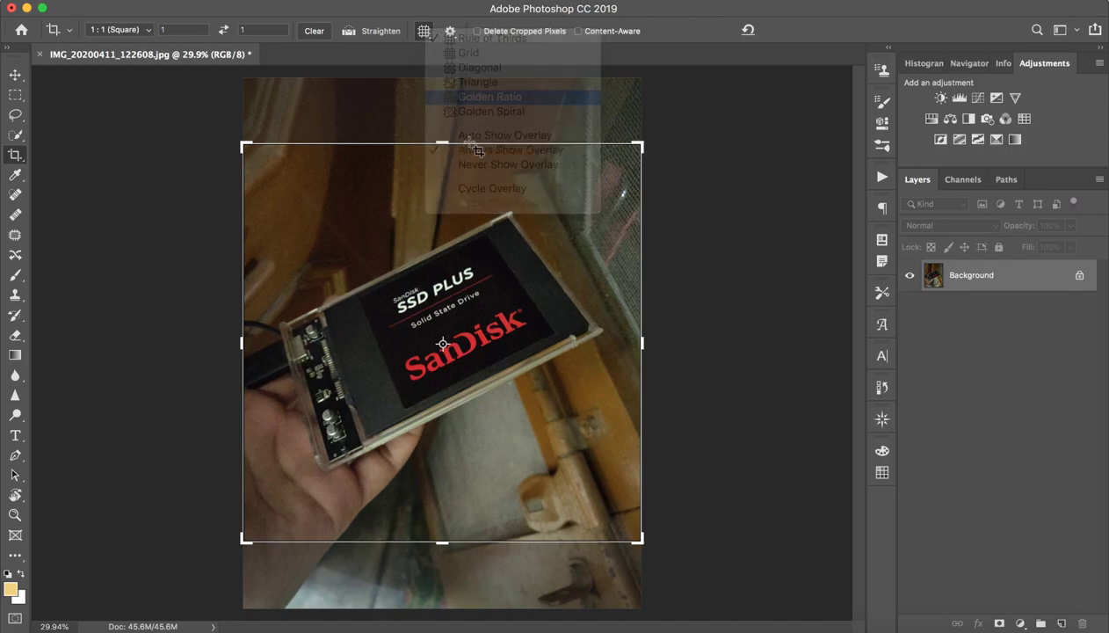
{"action": "left_click", "coordinate": [444, 161]}
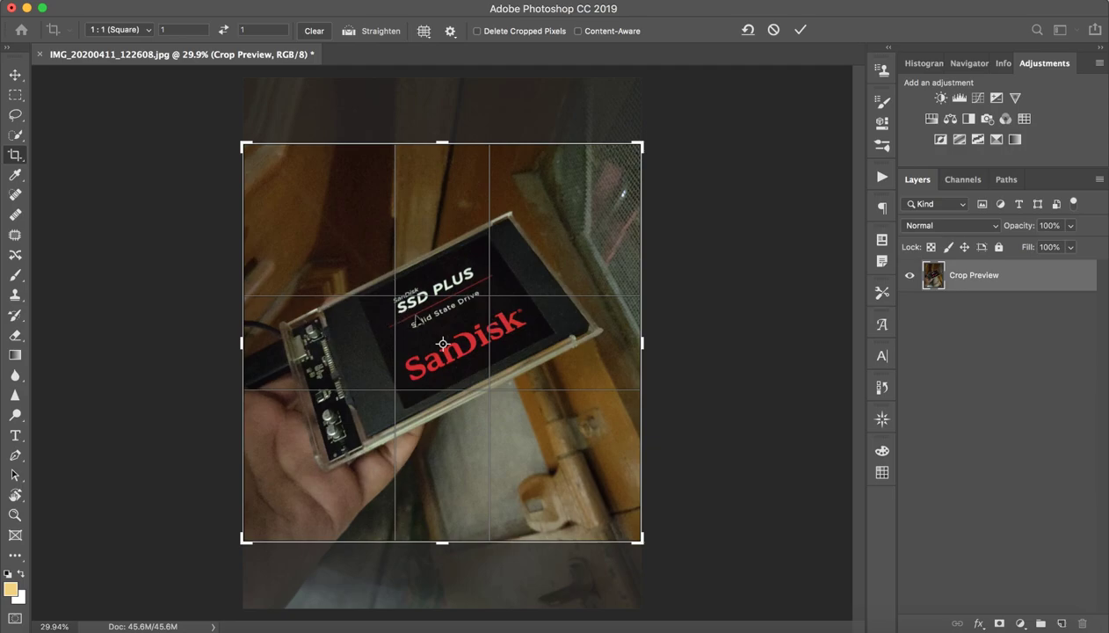
Step: Pull the crop corners inward to frame the hand-held SSD tightly, then commit
{"action": "left_click", "coordinate": [456, 318]}
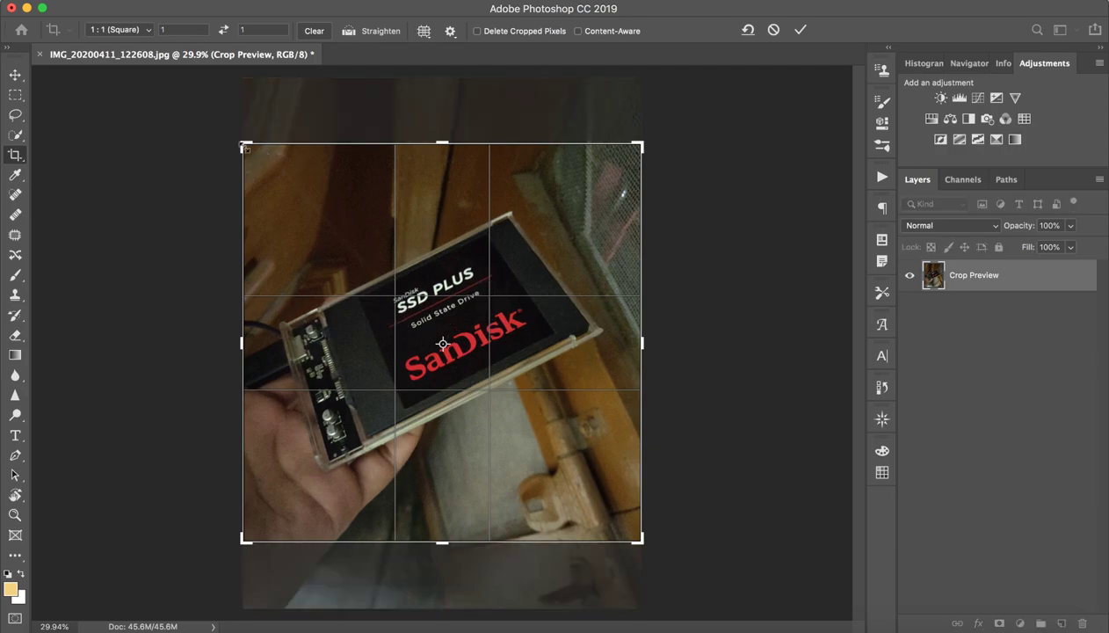
{"action": "left_click_drag", "start_coordinate": [245, 146], "coordinate": [254, 151]}
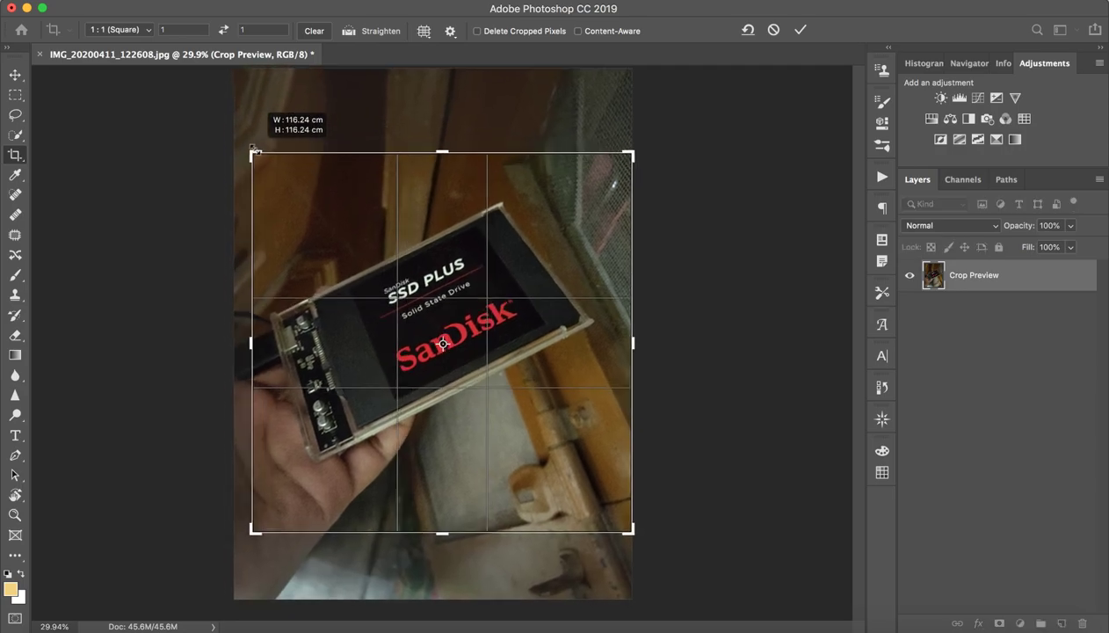
{"action": "left_click_drag", "start_coordinate": [254, 535], "coordinate": [260, 528]}
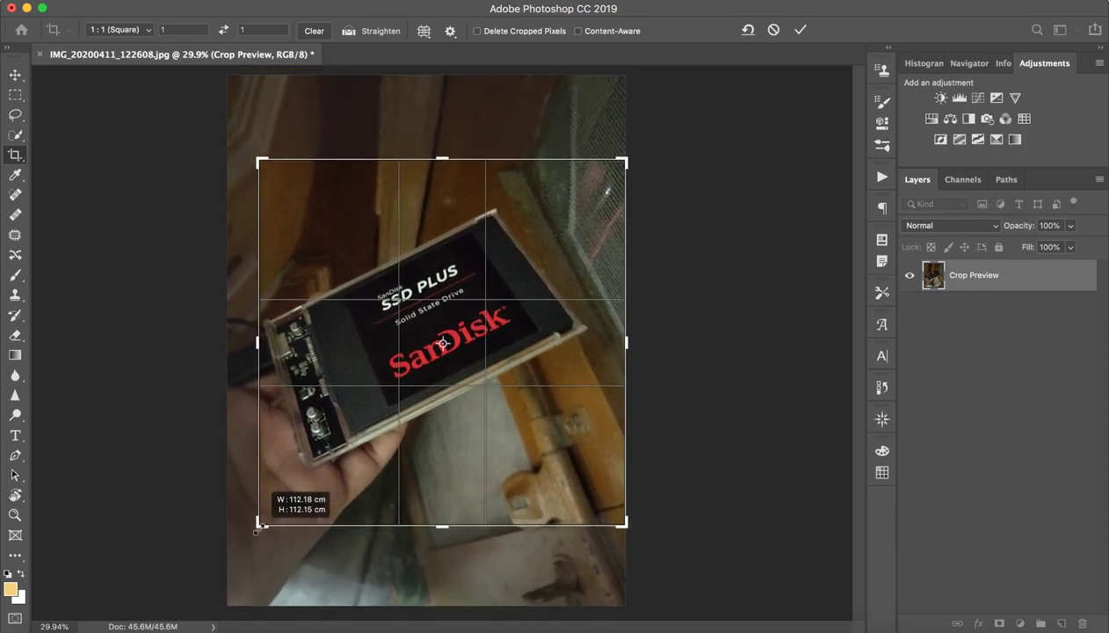
{"action": "left_click_drag", "start_coordinate": [259, 528], "coordinate": [266, 522]}
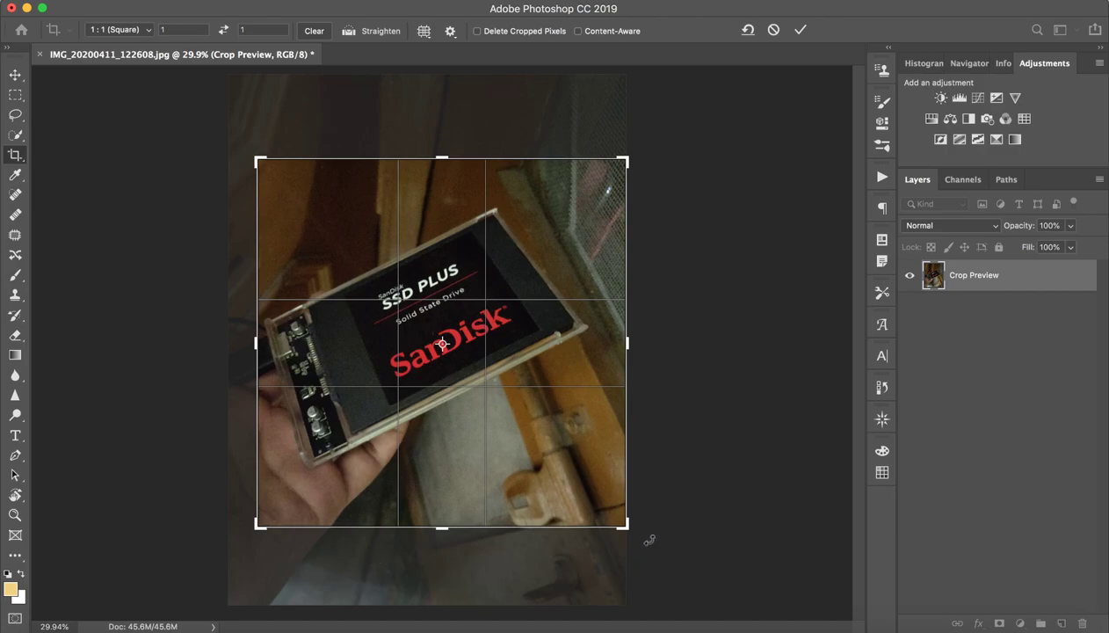
{"action": "left_click_drag", "start_coordinate": [618, 522], "coordinate": [615, 521]}
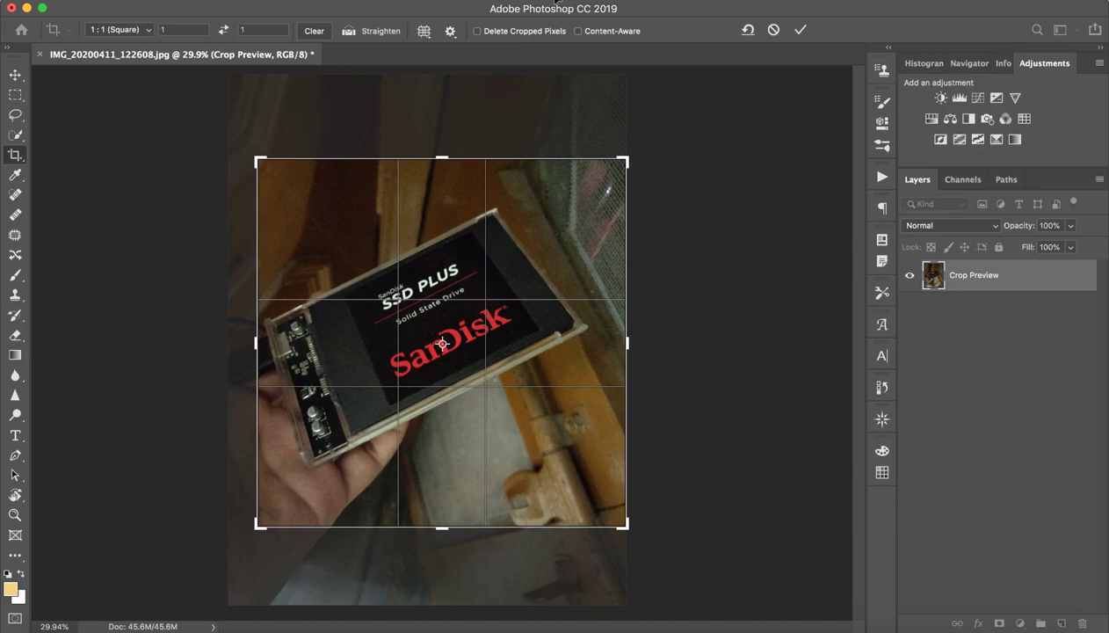
{"action": "left_click", "coordinate": [800, 30]}
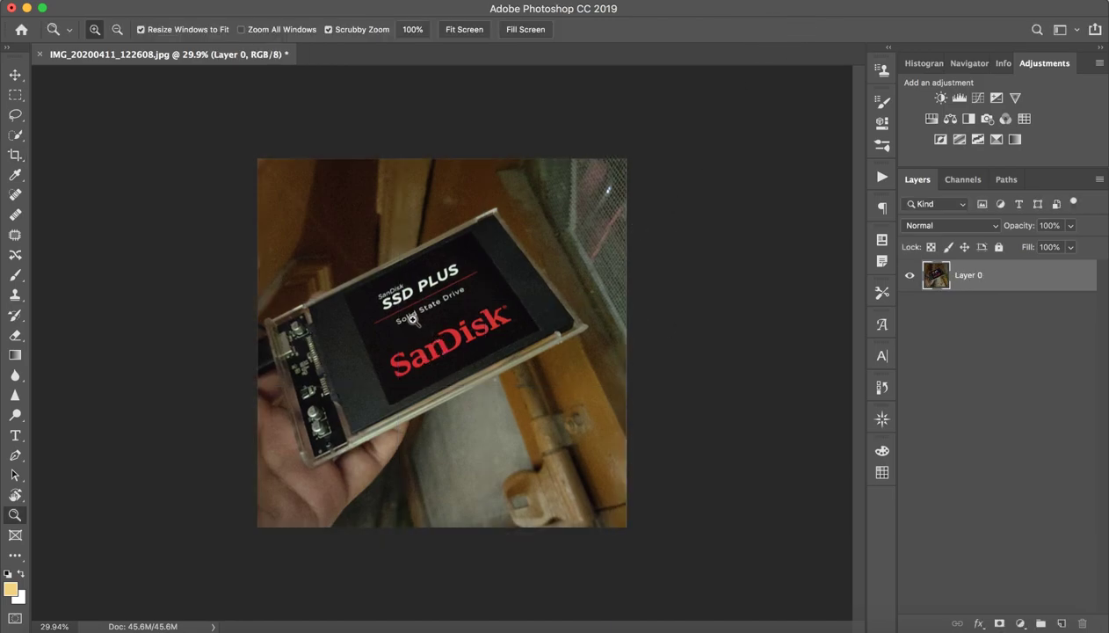
Step: Adjust the view of the cropped photo and select the Brush tool
{"action": "left_click_drag", "start_coordinate": [436, 339], "coordinate": [447, 324]}
{"action": "key", "text": "XF86AudioLowerVolume"}
{"action": "key", "text": "XF86AudioLowerVolume"}
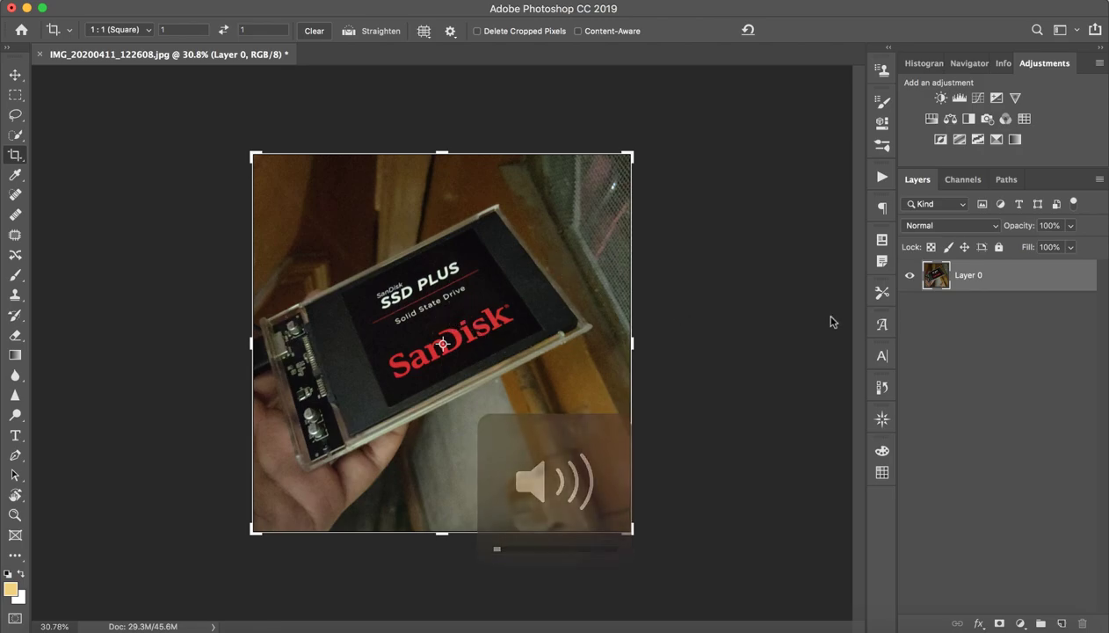
{"action": "left_click", "coordinate": [1005, 400]}
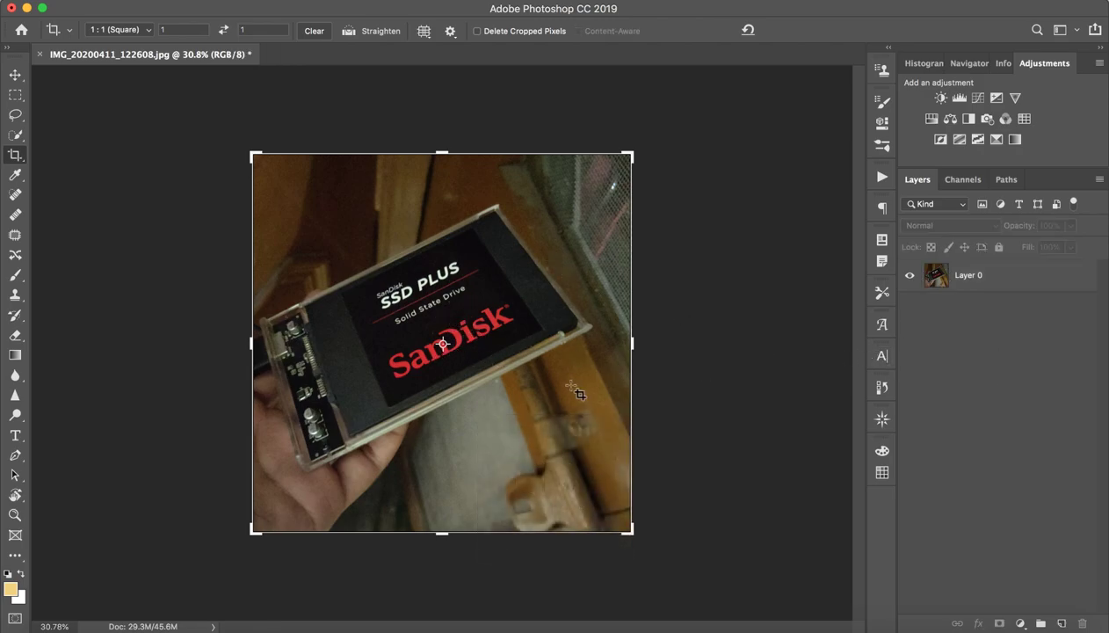
{"action": "key", "text": "b"}
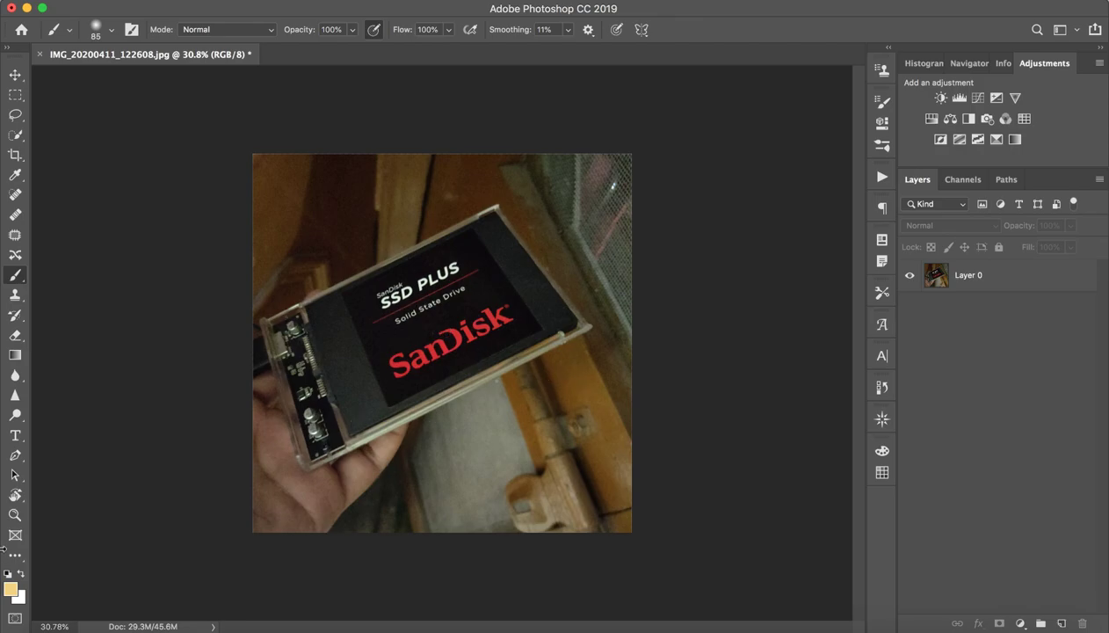
Step: Make white the foreground colour, add empty Layer 1, and zoom onto the SSD label
{"action": "key", "text": "x"}
{"action": "left_click", "coordinate": [1061, 623]}
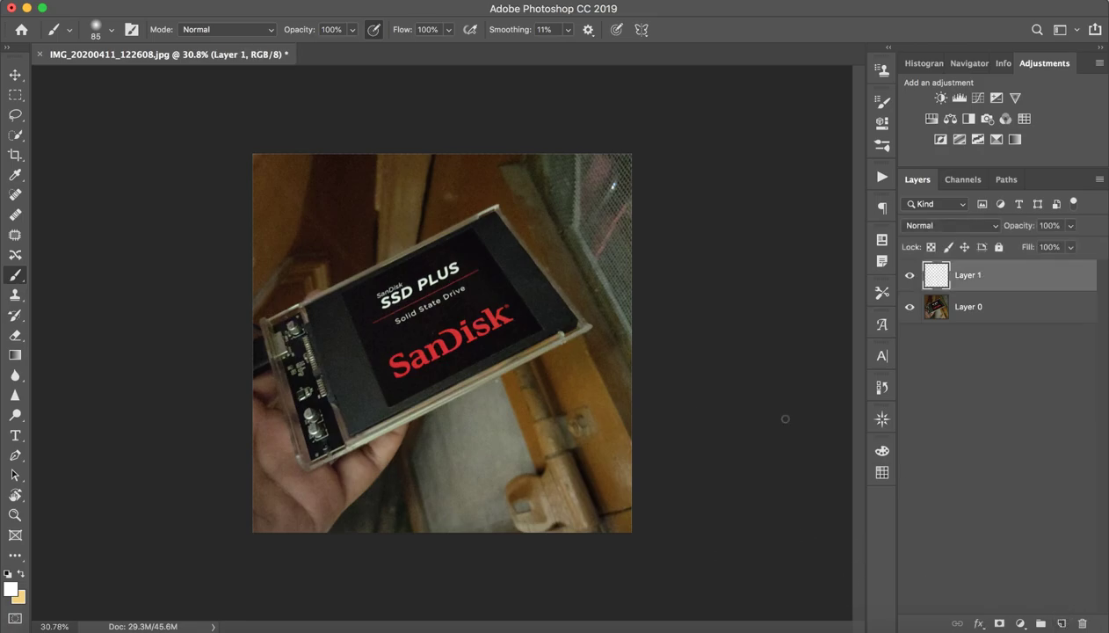
{"action": "key", "text": "z"}
{"action": "left_click_drag", "start_coordinate": [401, 347], "coordinate": [352, 338]}
{"action": "key", "text": "z"}
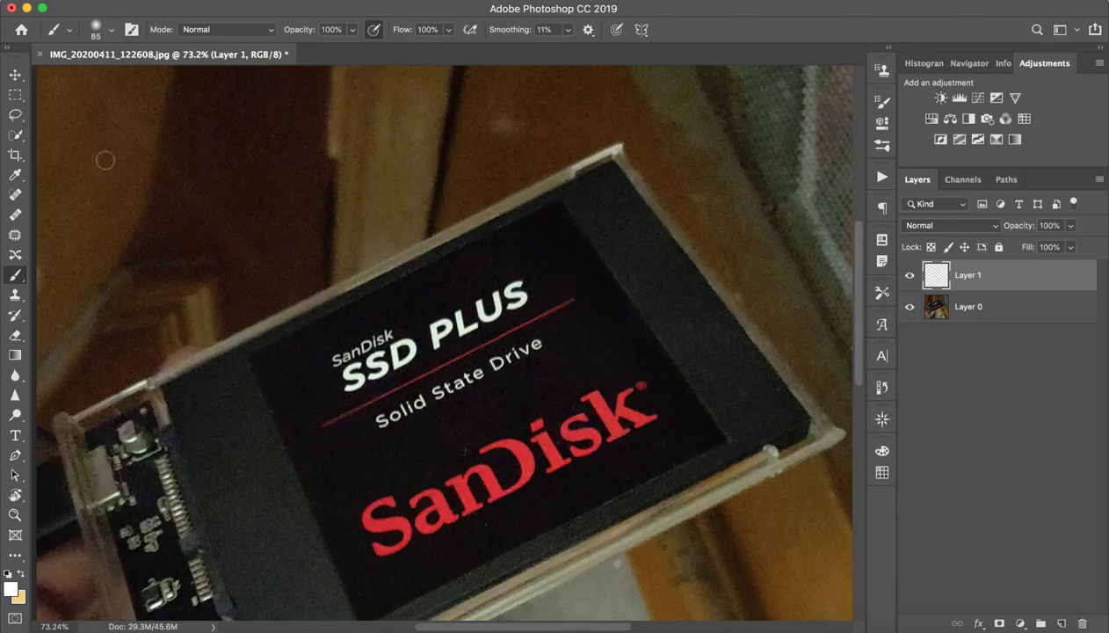
Step: After a discarded rectangular strip, lasso loosely around the SSD PLUS text
{"action": "left_click", "coordinate": [15, 100]}
{"action": "left_click_drag", "start_coordinate": [234, 296], "coordinate": [617, 312]}
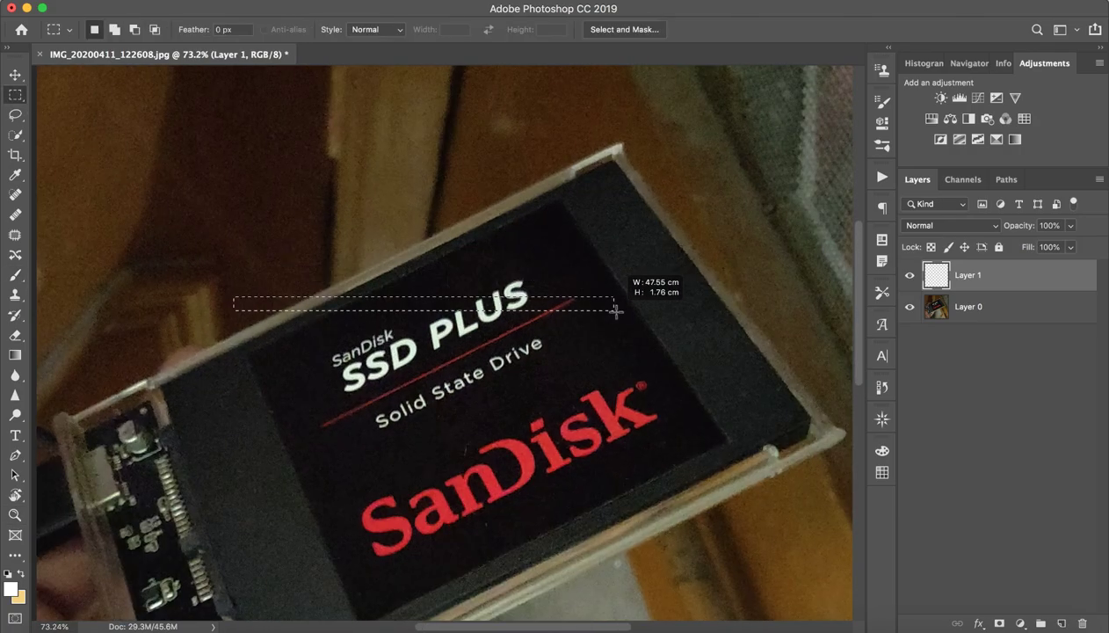
{"action": "left_click", "coordinate": [415, 260]}
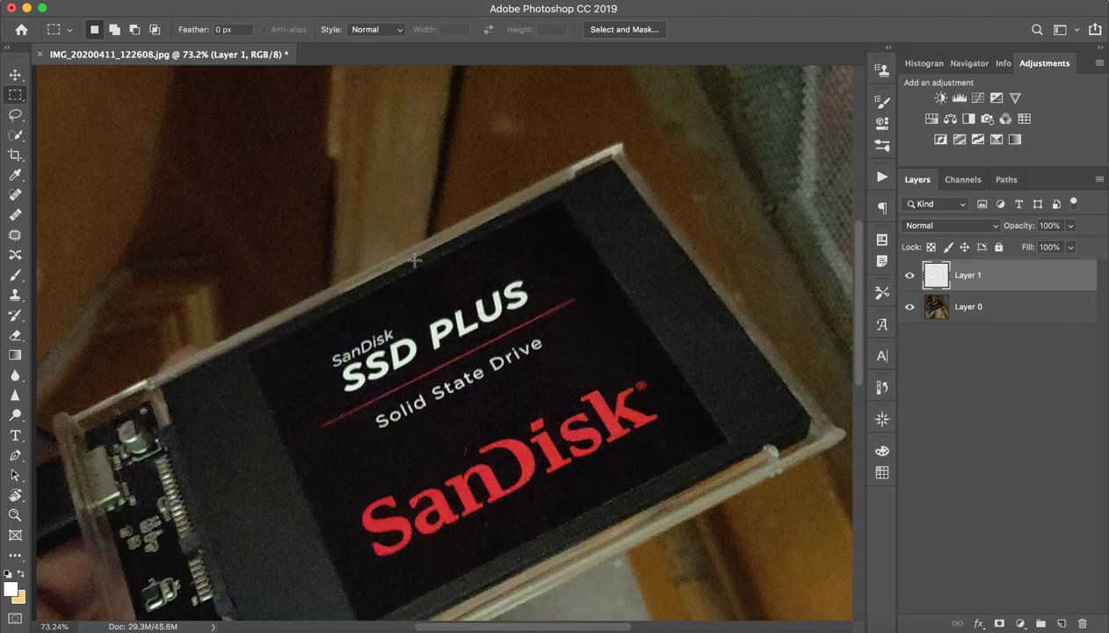
{"action": "left_click", "coordinate": [15, 114]}
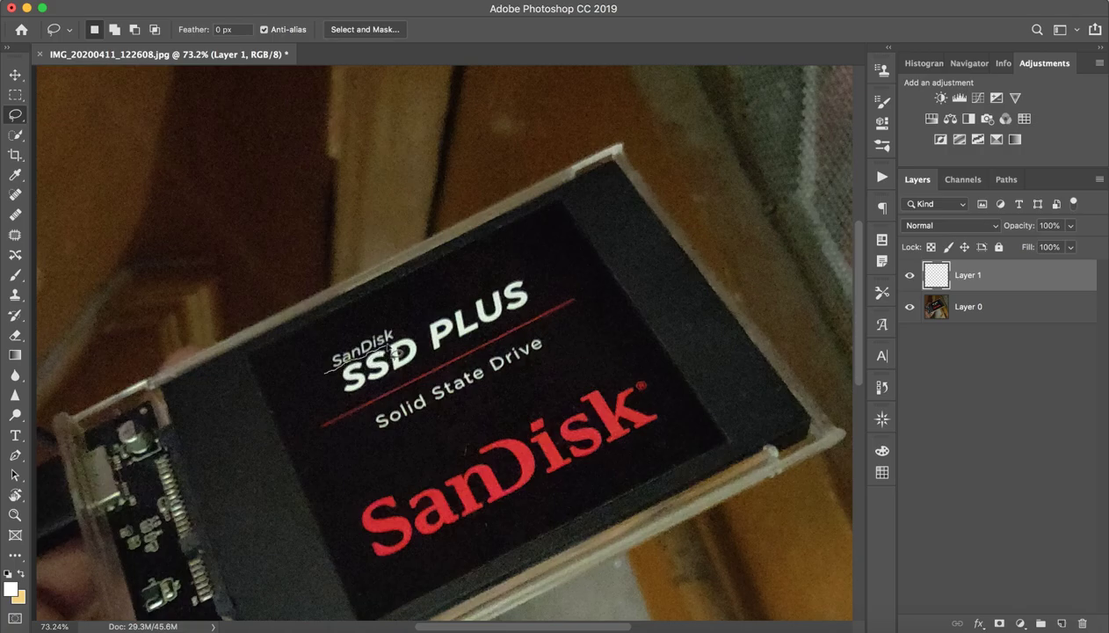
{"action": "mouse_move", "coordinate": [401, 345]}
{"action": "left_mouse_down"}
{"action": "mouse_move", "coordinate": [494, 338]}
{"action": "mouse_move", "coordinate": [318, 386]}
{"action": "left_mouse_up"}
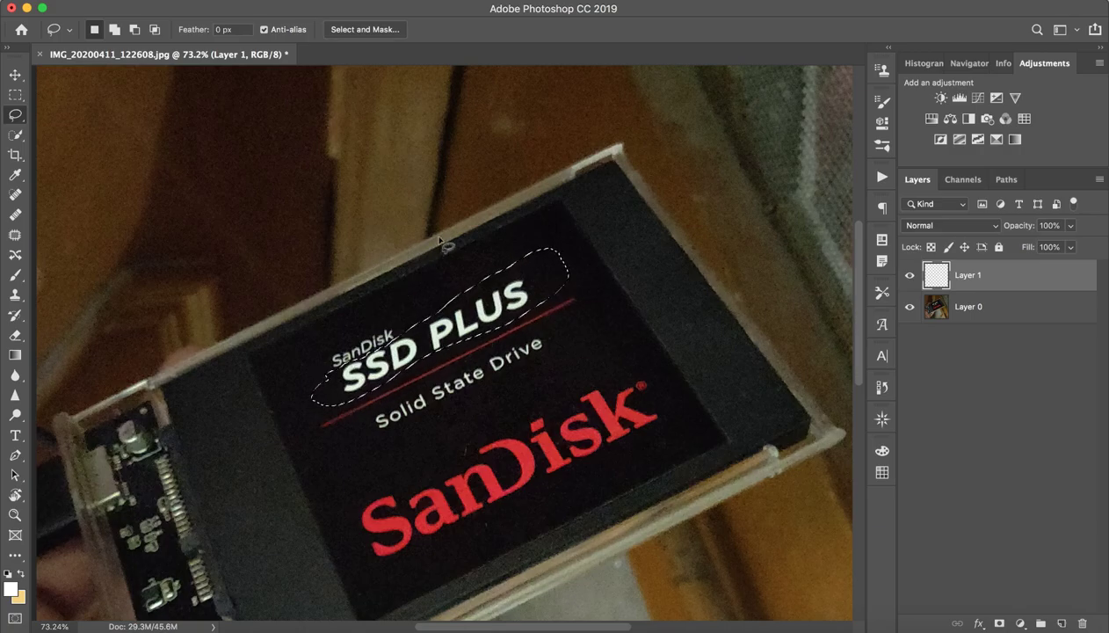
Step: On Layer 0, open Select > Color Range and sample the white SSD PLUS lettering
{"action": "left_click", "coordinate": [976, 310]}
{"action": "left_click", "coordinate": [334, 0]}
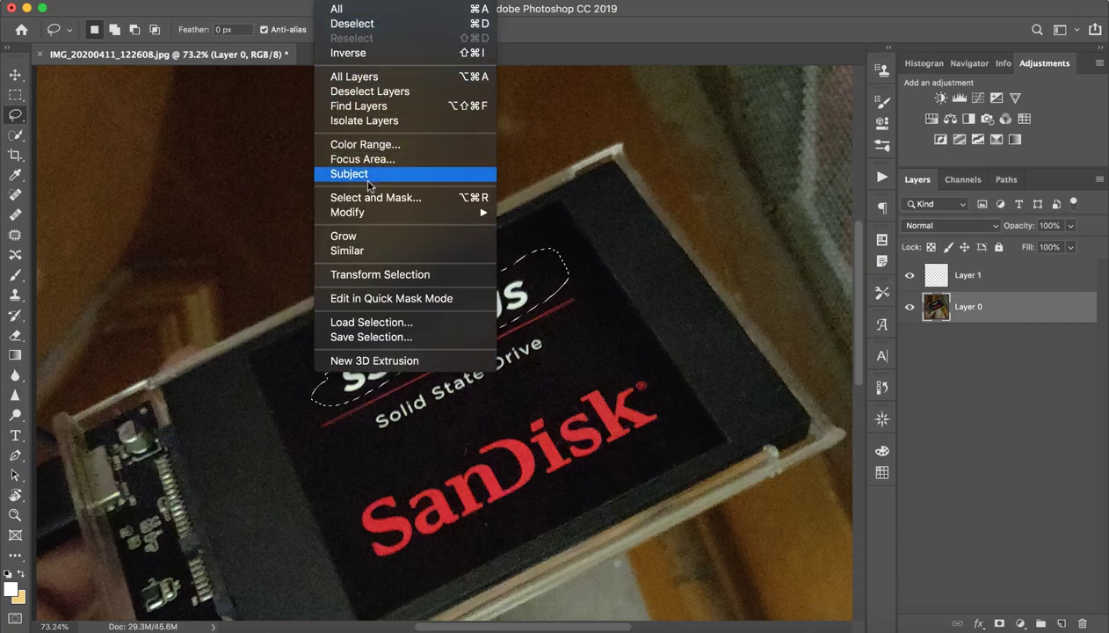
{"action": "left_click", "coordinate": [373, 146]}
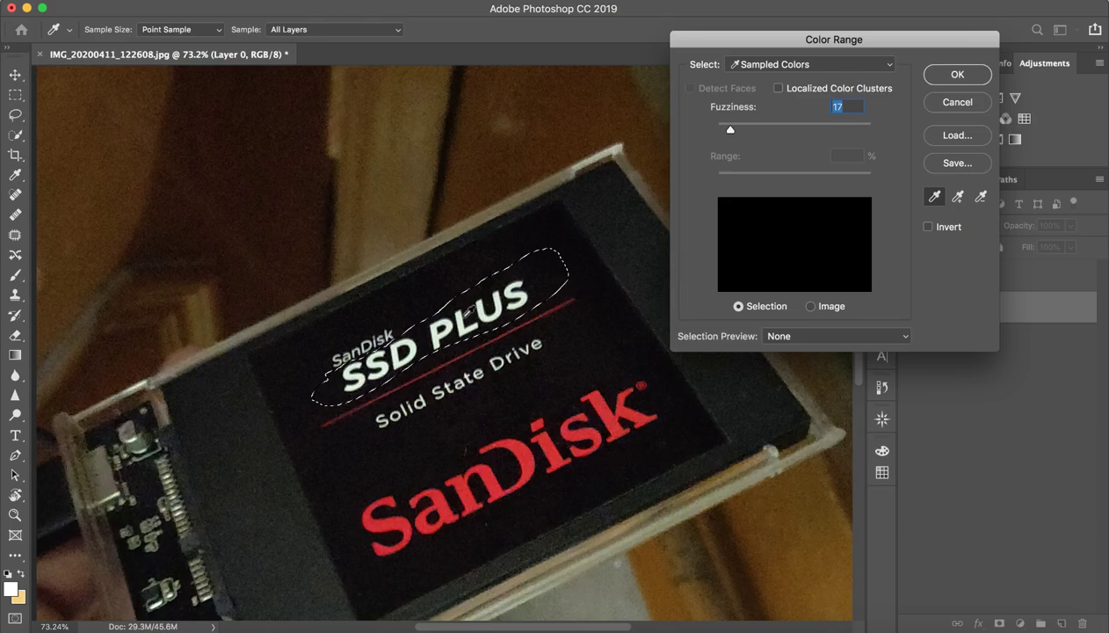
{"action": "left_click", "coordinate": [439, 332]}
{"action": "left_click", "coordinate": [439, 332]}
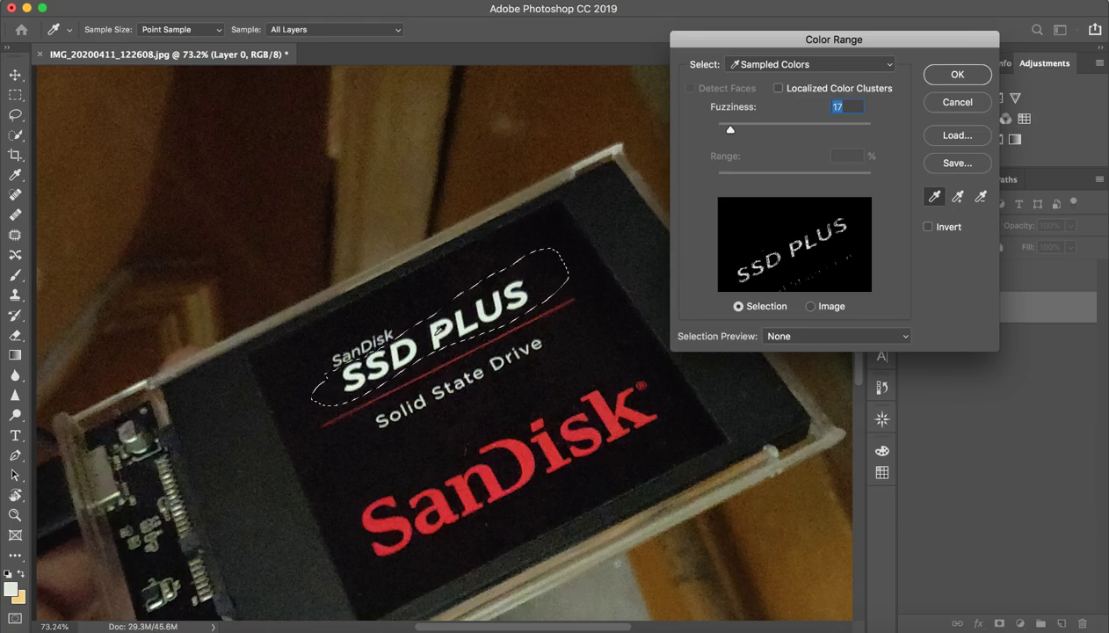
Step: Set Color Range fuzziness to 113 and add extra white samples from the lettering
{"action": "left_click_drag", "start_coordinate": [731, 129], "coordinate": [762, 131]}
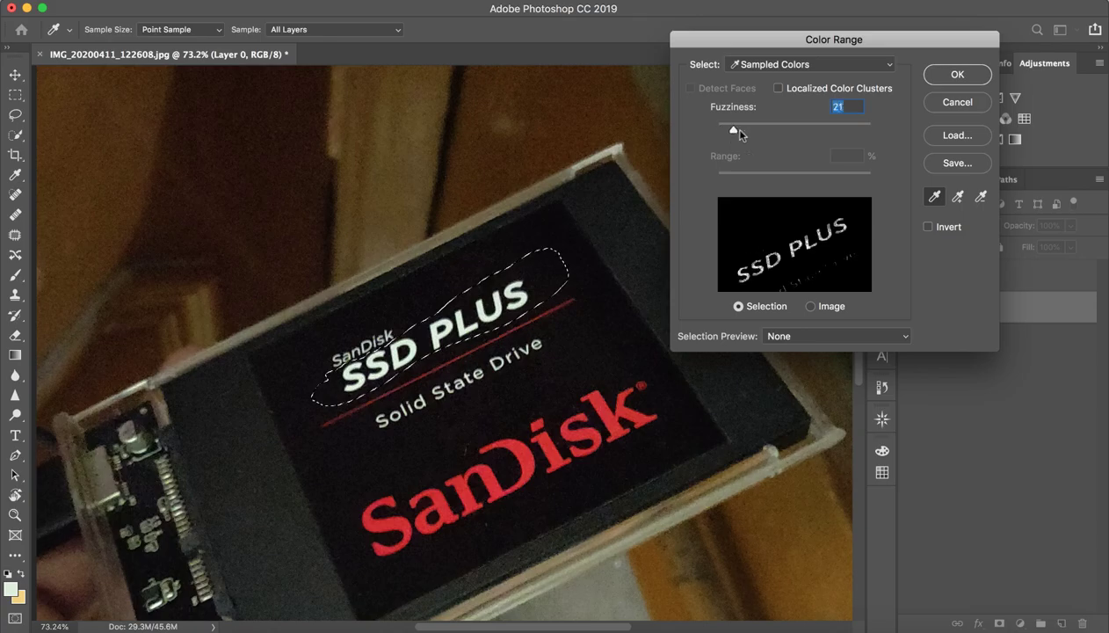
{"action": "mouse_move", "coordinate": [762, 132]}
{"action": "left_mouse_down"}
{"action": "mouse_move", "coordinate": [744, 140]}
{"action": "mouse_move", "coordinate": [799, 134]}
{"action": "left_mouse_up"}
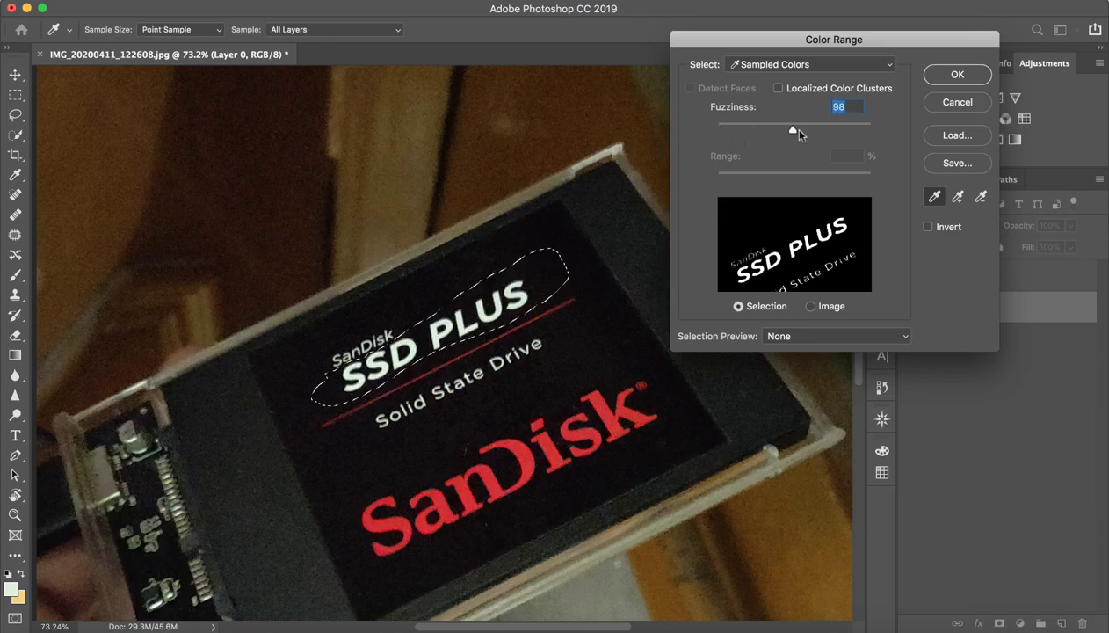
{"action": "left_click", "coordinate": [959, 196]}
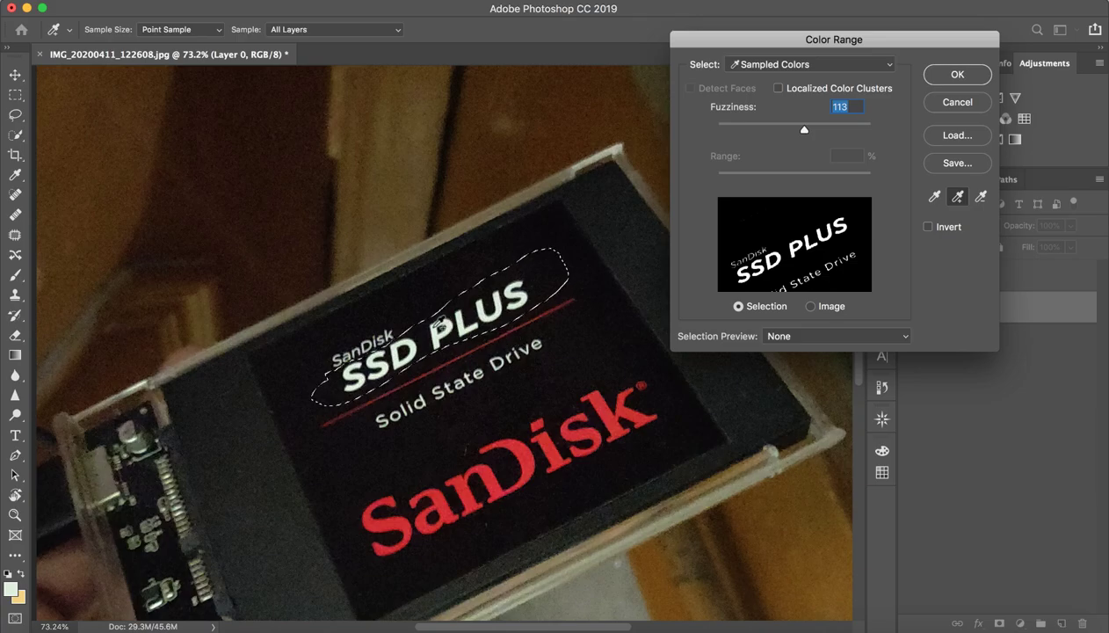
{"action": "left_click", "coordinate": [437, 321]}
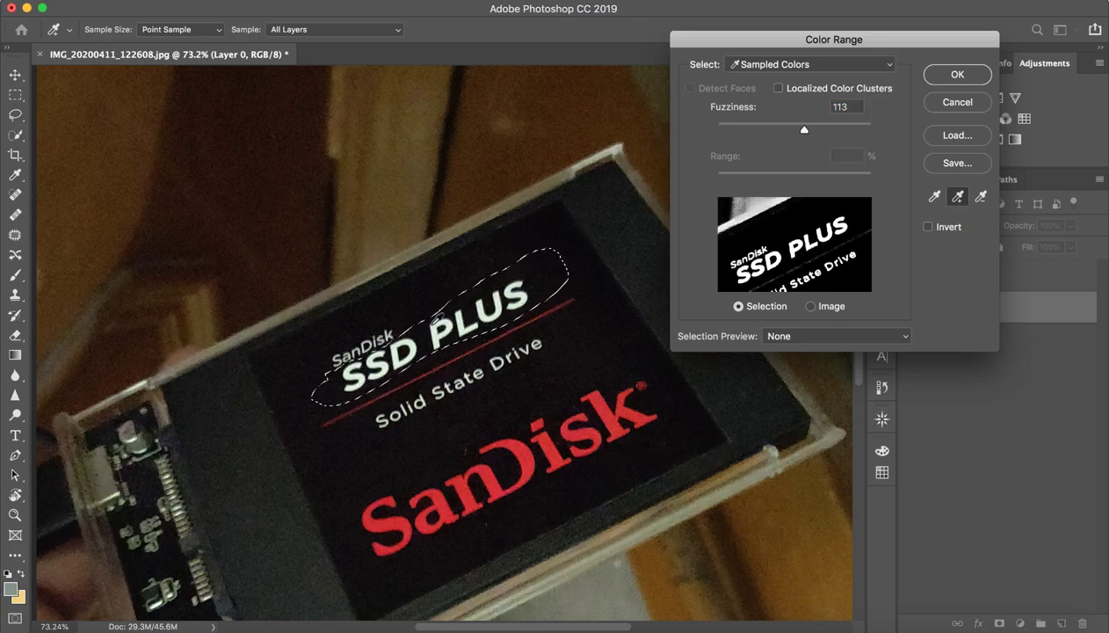
{"action": "left_click", "coordinate": [445, 352]}
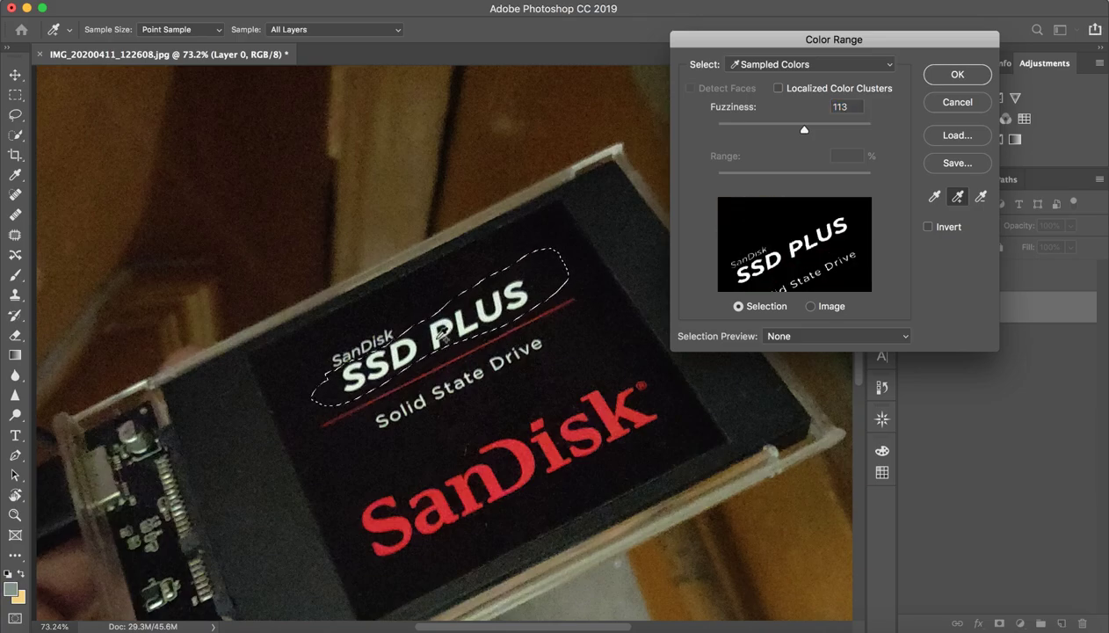
{"action": "left_click", "coordinate": [442, 336]}
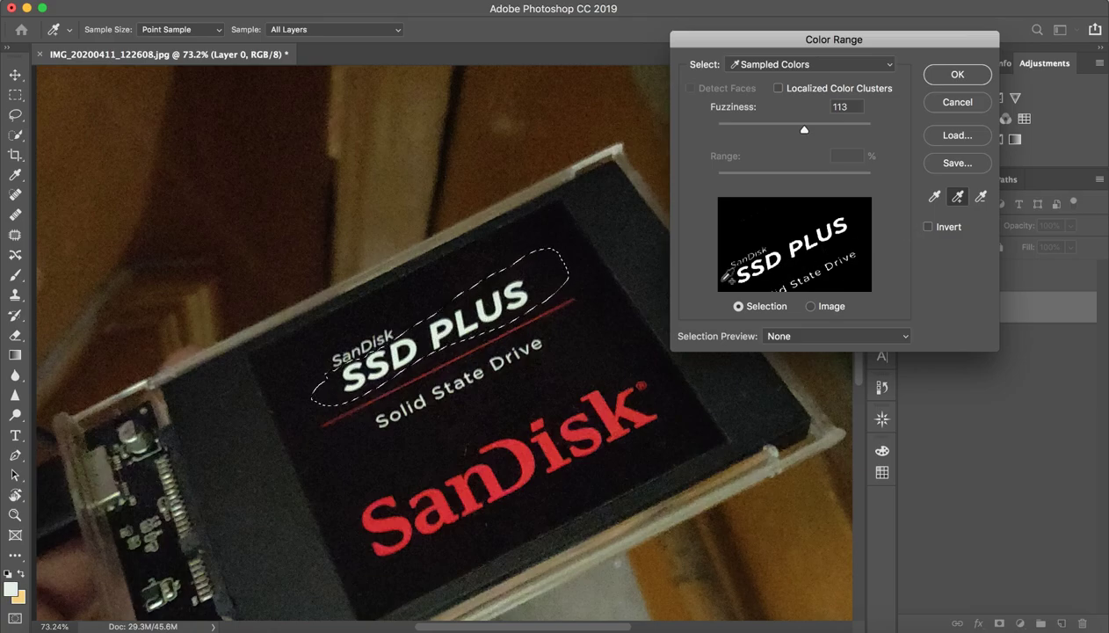
Step: Accept the Color Range selection and zoom in to inspect it on the SSD PLUS text
{"action": "left_click", "coordinate": [958, 75]}
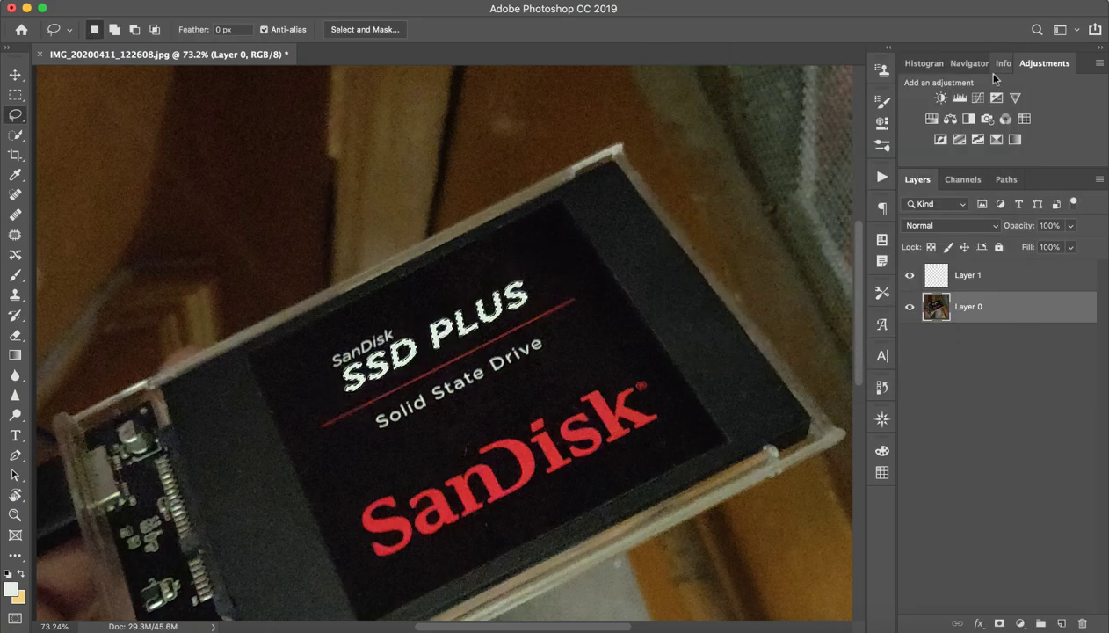
{"action": "key", "text": "z"}
{"action": "mouse_move", "coordinate": [423, 336]}
{"action": "left_mouse_down"}
{"action": "mouse_move", "coordinate": [499, 314]}
{"action": "mouse_move", "coordinate": [431, 339]}
{"action": "left_mouse_up"}
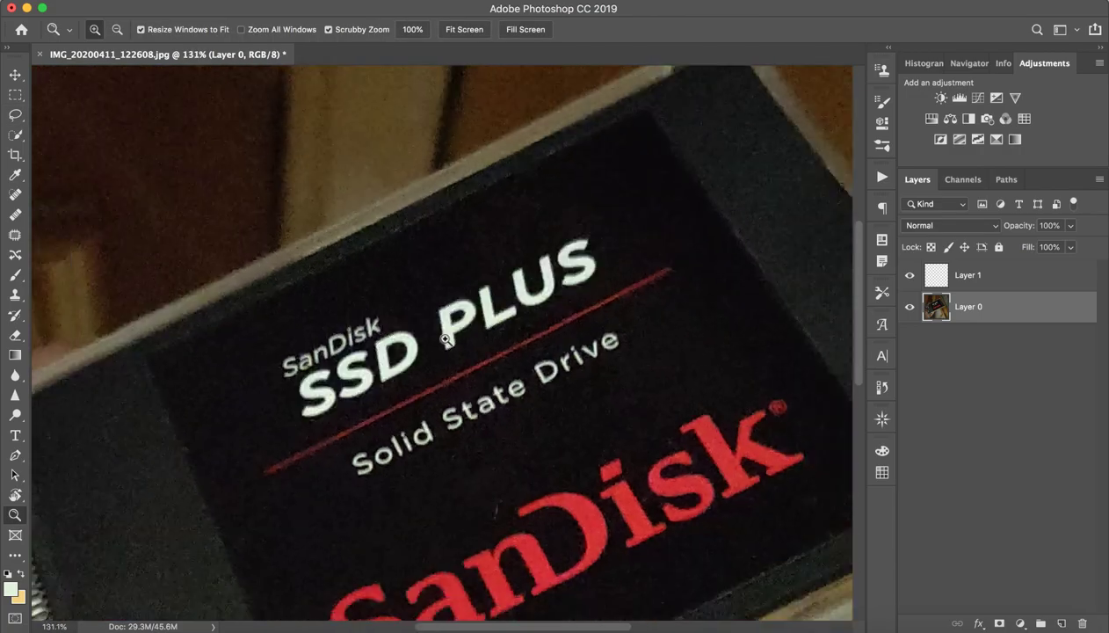
{"action": "key", "text": "l"}
Step: Fill the lettering selection with white on Layer 1 and deselect
{"action": "left_click", "coordinate": [1011, 277]}
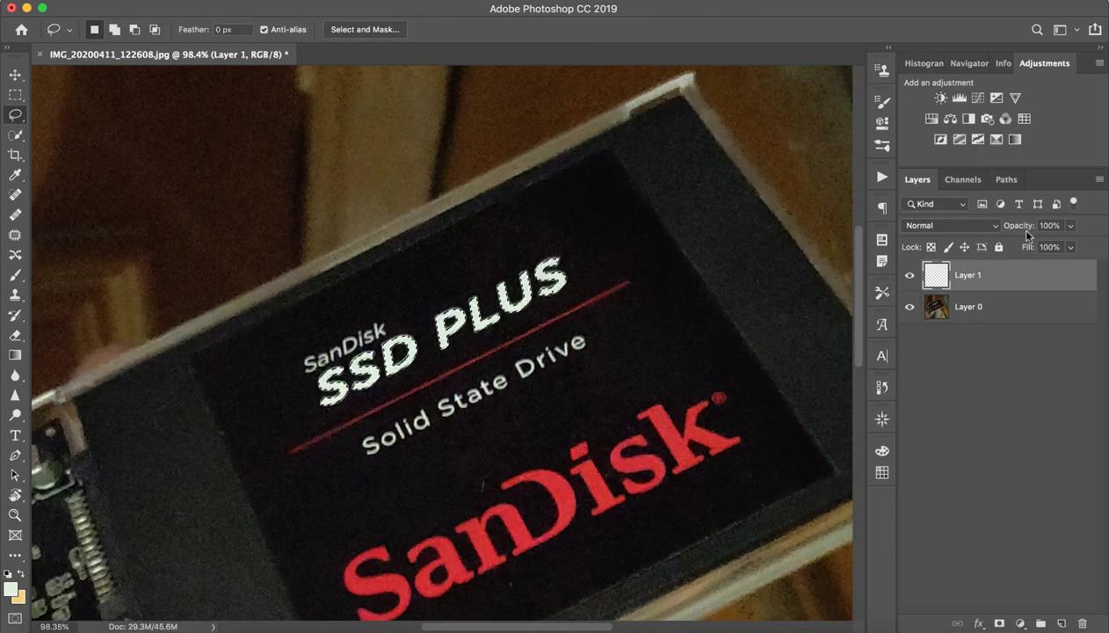
{"action": "key", "text": "d"}
{"action": "key", "text": "x"}
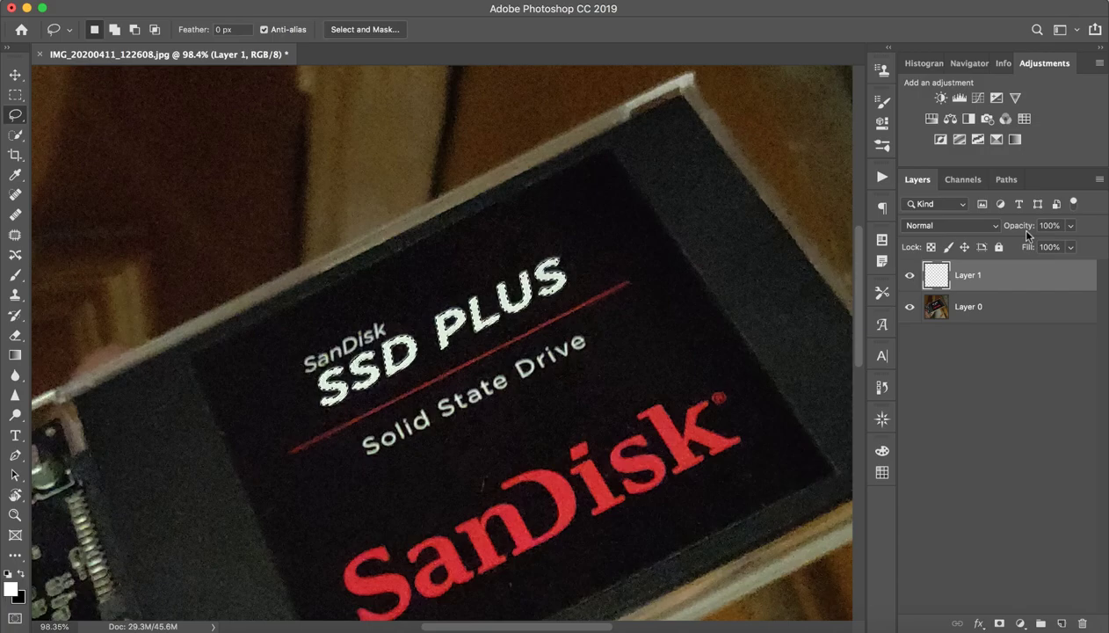
{"action": "key", "text": "alt+BackSpace"}
{"action": "key", "text": "ctrl+d"}
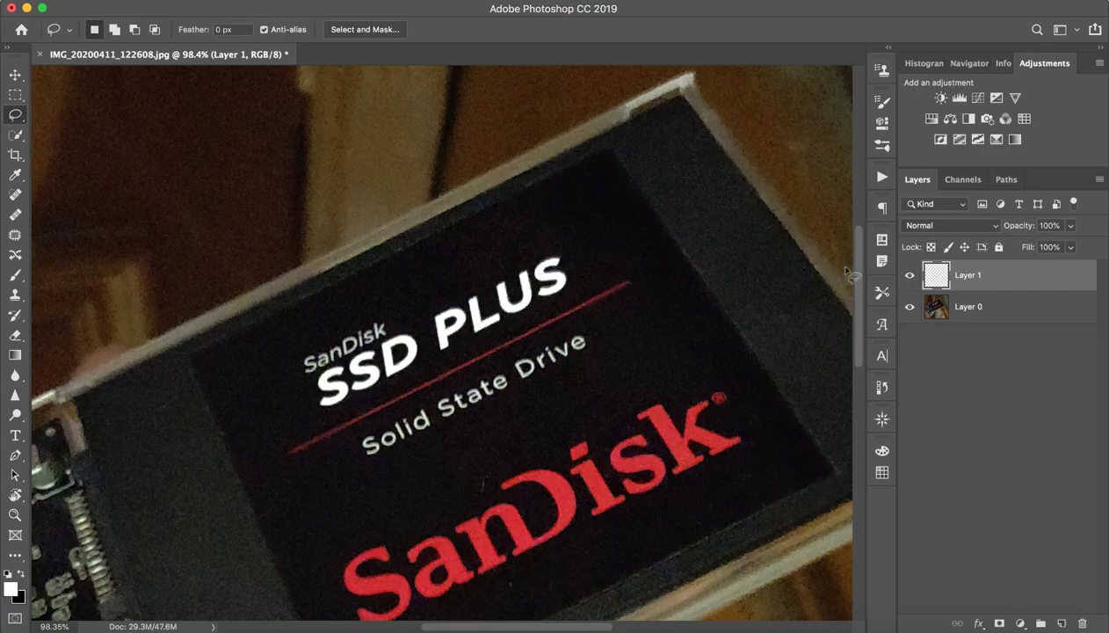
Step: Toggle Layer 1 to compare with the original, zoom on the lettering, and leave white foreground unchanged
{"action": "key", "text": "z"}
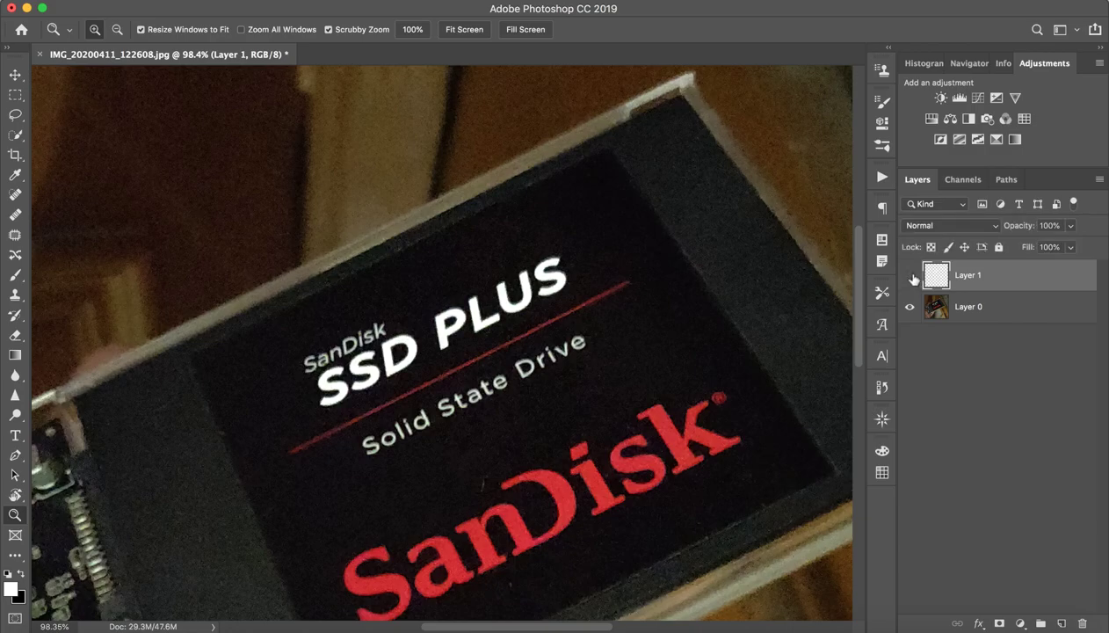
{"action": "left_click", "coordinate": [911, 277]}
{"action": "double_click", "coordinate": [914, 279]}
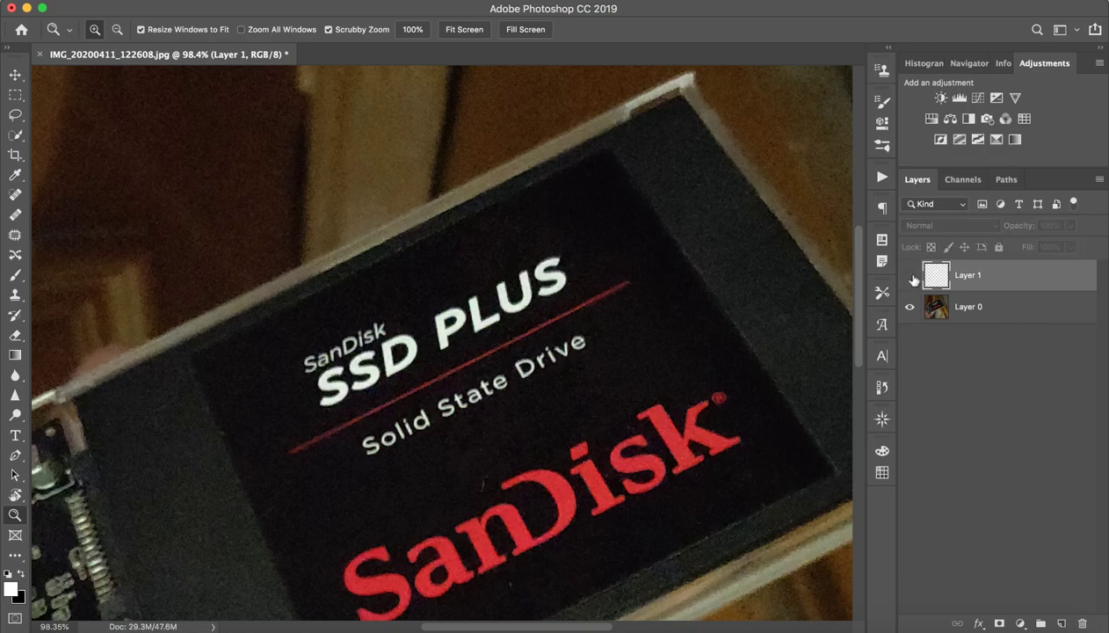
{"action": "left_click", "coordinate": [911, 278]}
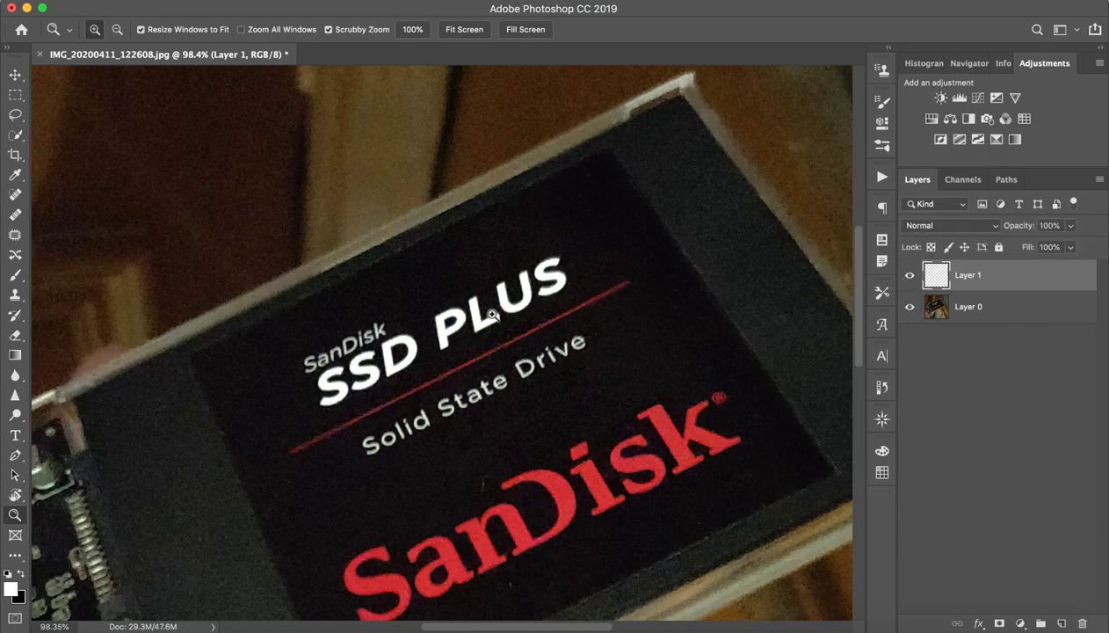
{"action": "mouse_move", "coordinate": [391, 336]}
{"action": "left_mouse_down"}
{"action": "mouse_move", "coordinate": [453, 325]}
{"action": "mouse_move", "coordinate": [454, 529]}
{"action": "left_mouse_up"}
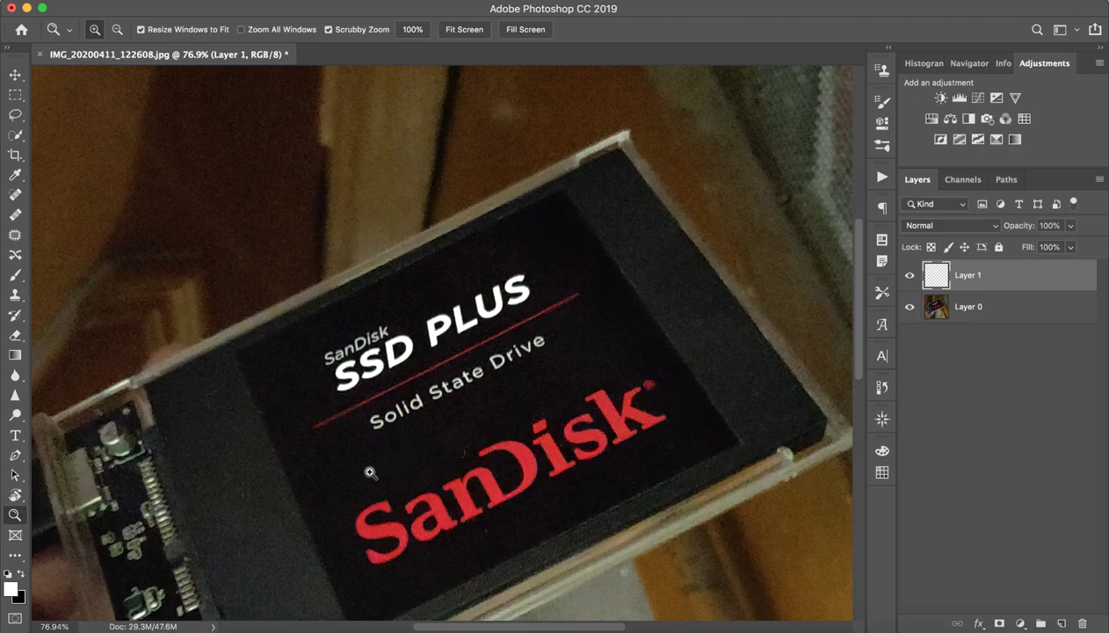
{"action": "left_click", "coordinate": [8, 593]}
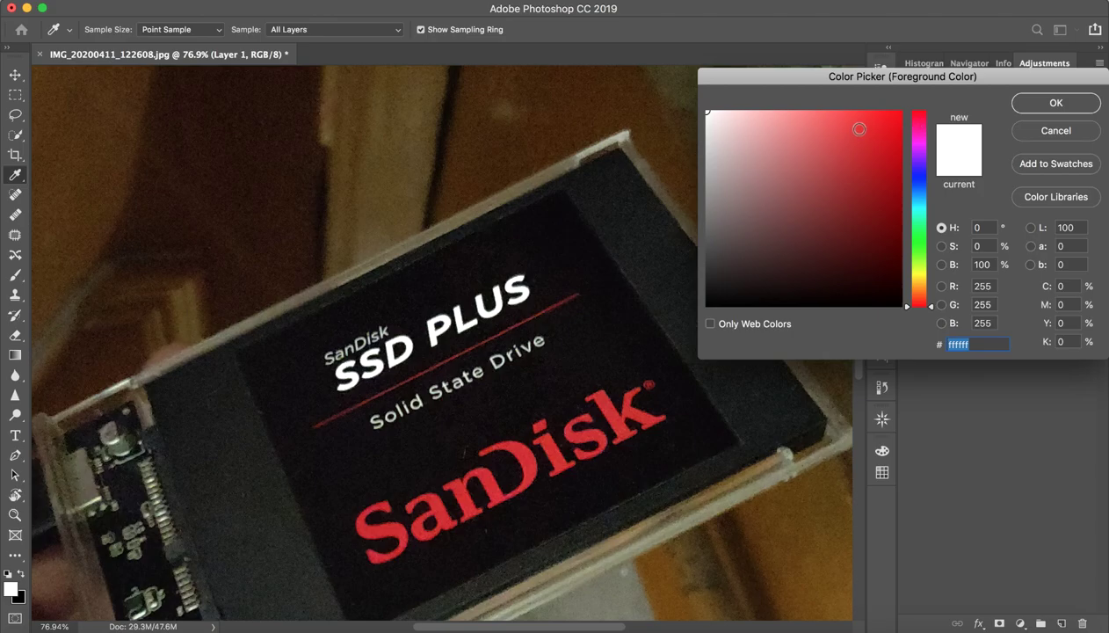
{"action": "left_click", "coordinate": [1056, 131]}
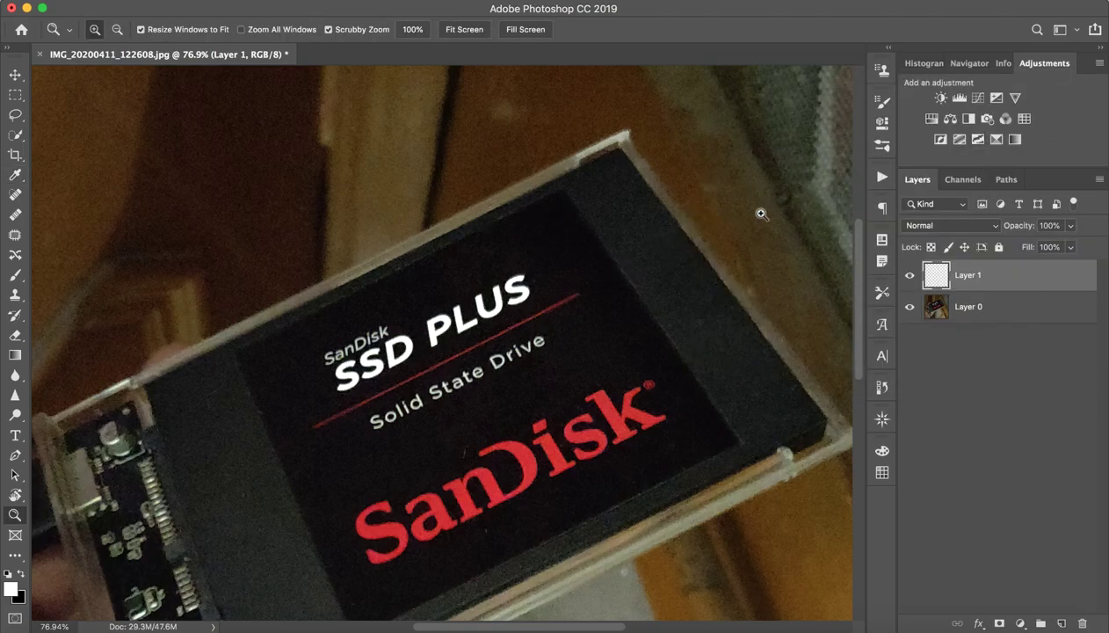
{"action": "double_click", "coordinate": [1007, 278]}
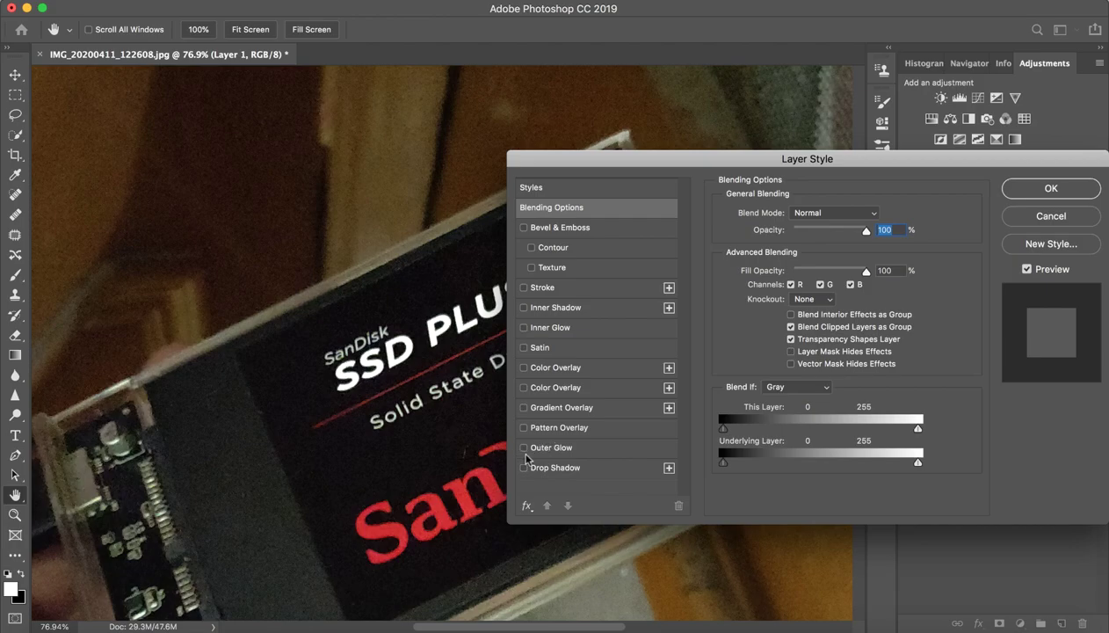
{"action": "left_click", "coordinate": [524, 368]}
{"action": "left_click", "coordinate": [612, 366]}
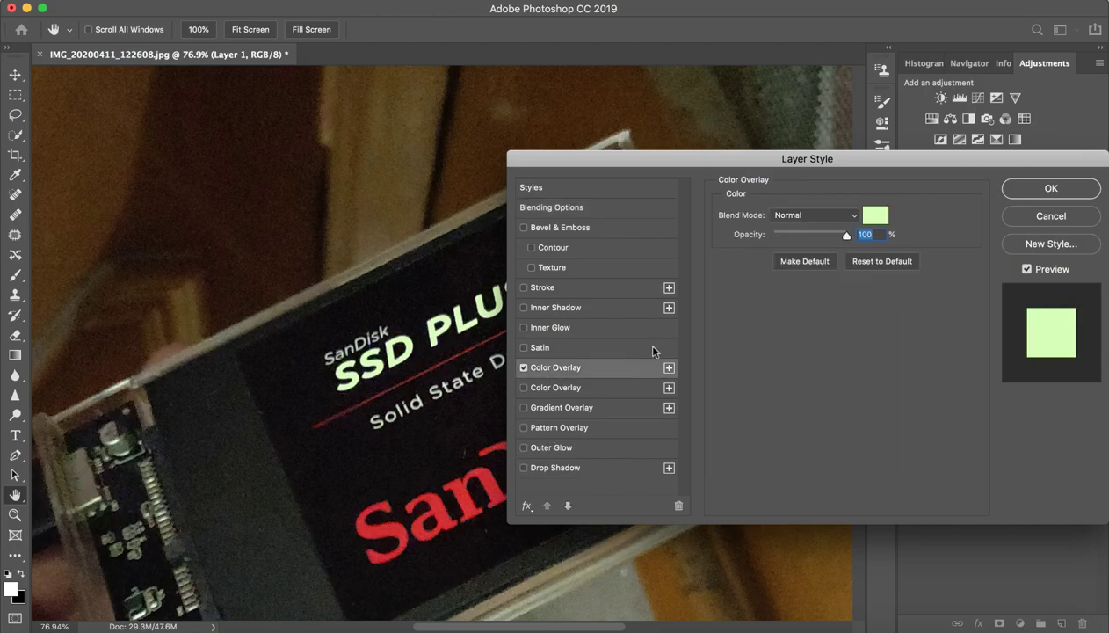
{"action": "left_click", "coordinate": [875, 215]}
{"action": "left_click_drag", "start_coordinate": [852, 240], "coordinate": [900, 158]}
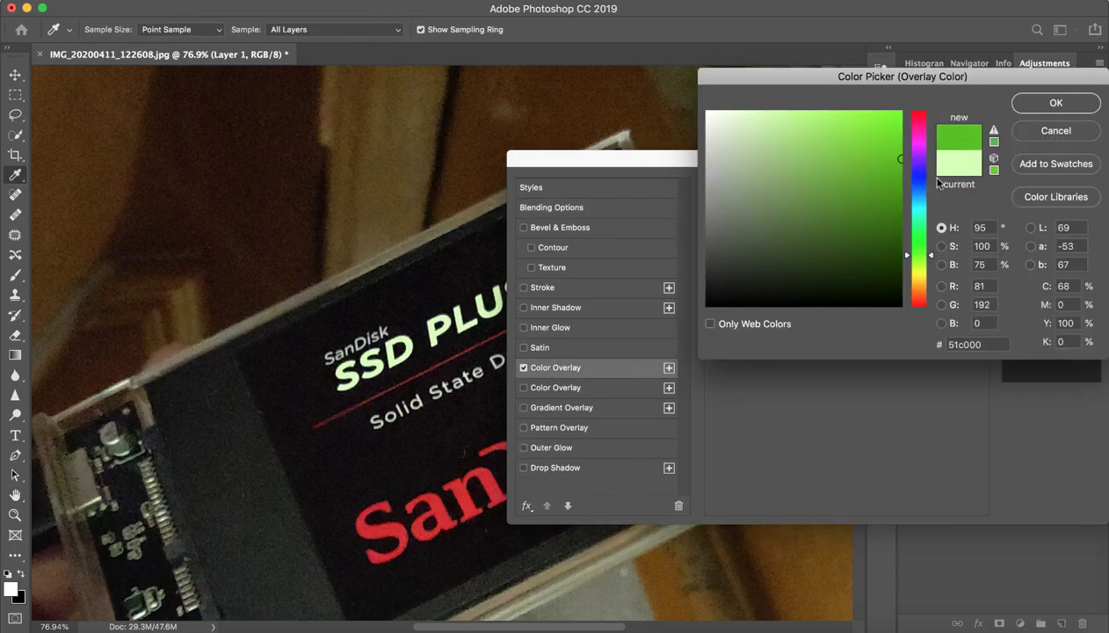
{"action": "left_click_drag", "start_coordinate": [918, 262], "coordinate": [919, 277]}
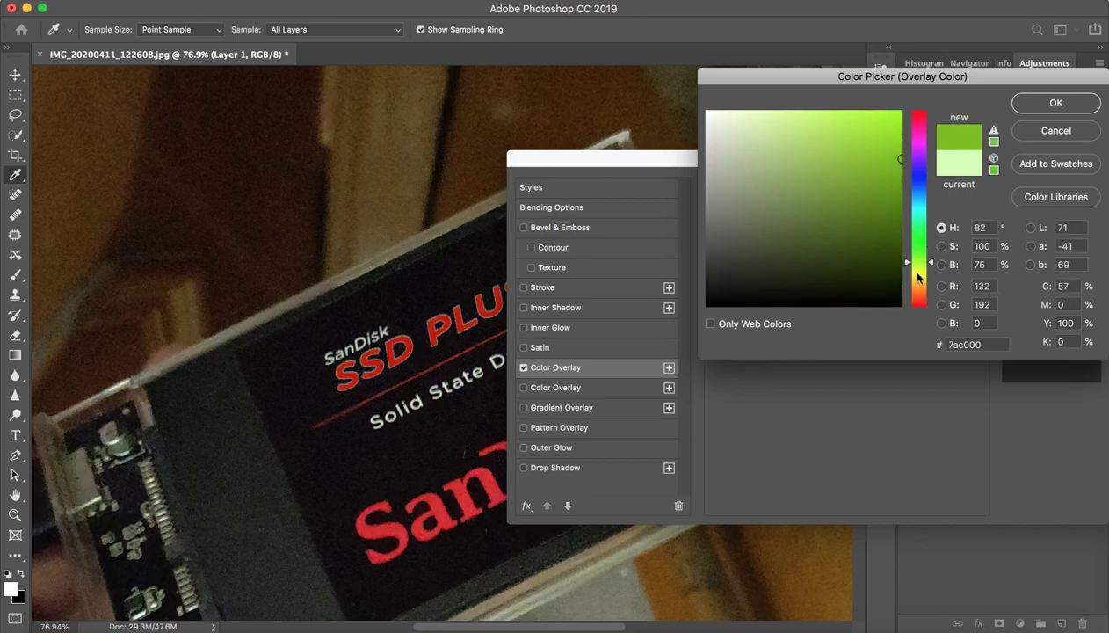
{"action": "left_click_drag", "start_coordinate": [923, 227], "coordinate": [919, 218]}
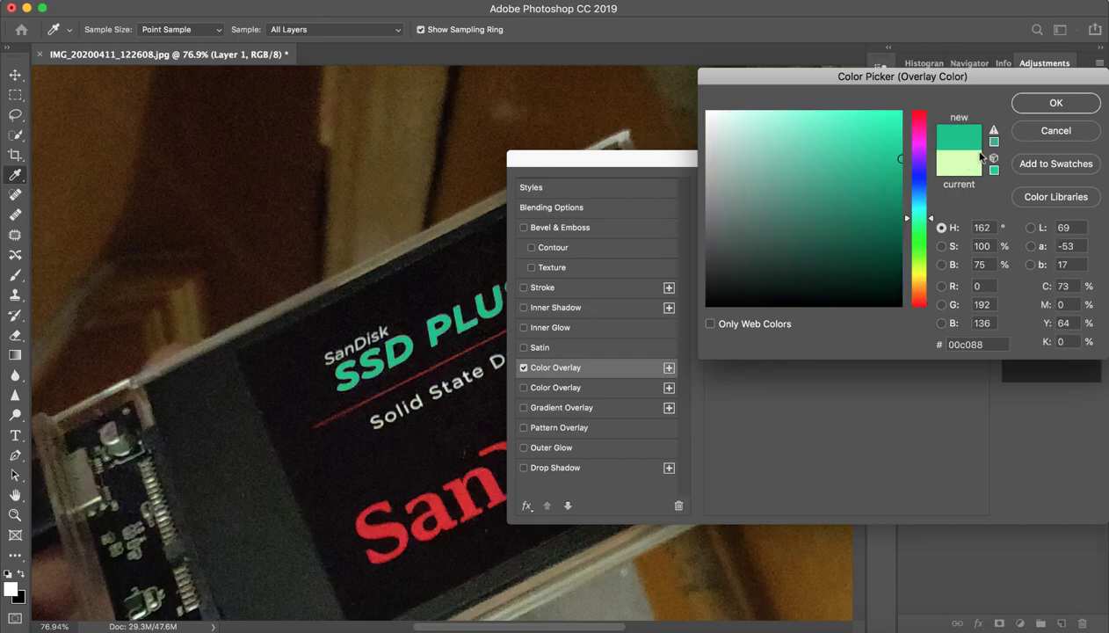
{"action": "left_click", "coordinate": [1043, 137]}
{"action": "left_click", "coordinate": [1048, 216]}
{"action": "key", "text": "z"}
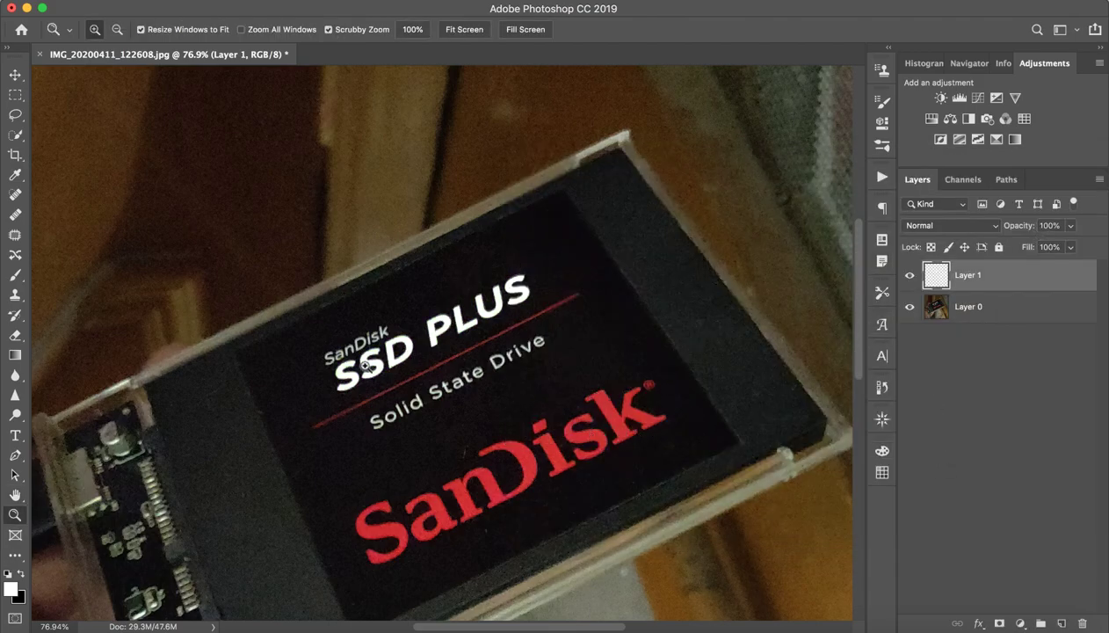
Step: Rename Layer 1 to 'GLow' and zoom out to the whole image
{"action": "double_click", "coordinate": [972, 277]}
{"action": "type", "text": "GLow"}
{"action": "key", "text": "Return"}
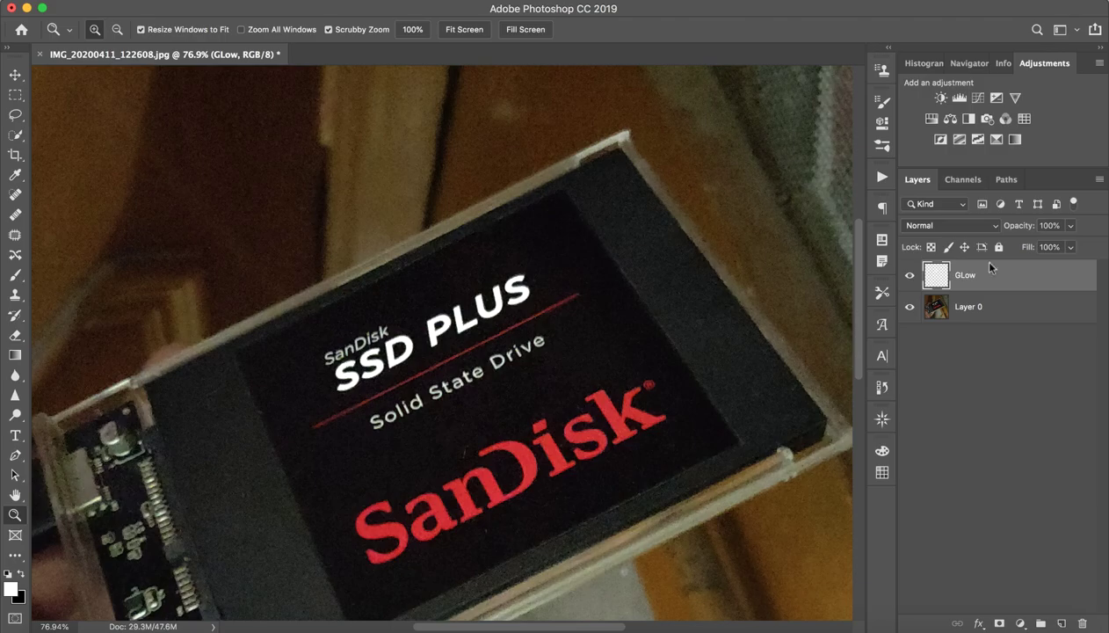
{"action": "mouse_move", "coordinate": [615, 330]}
{"action": "left_mouse_down"}
{"action": "mouse_move", "coordinate": [557, 336]}
{"action": "mouse_move", "coordinate": [626, 312]}
{"action": "left_mouse_up"}
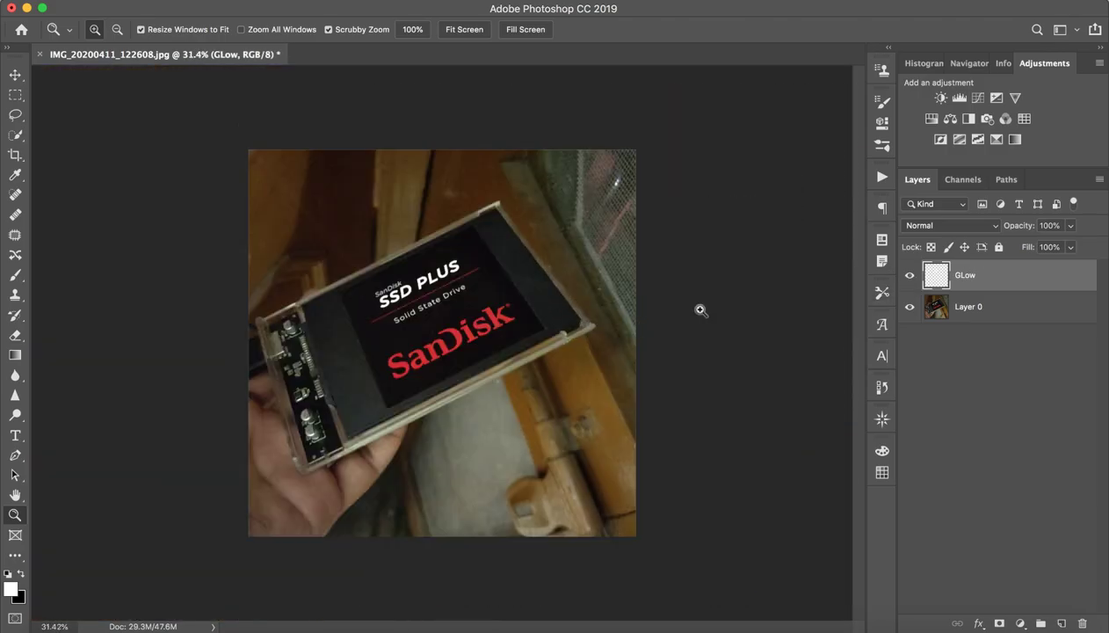
Step: Add a Color Lookup above Layer 0 using NightFromDay.CUBE at 77% opacity
{"action": "left_click", "coordinate": [963, 308]}
{"action": "left_click", "coordinate": [1024, 119]}
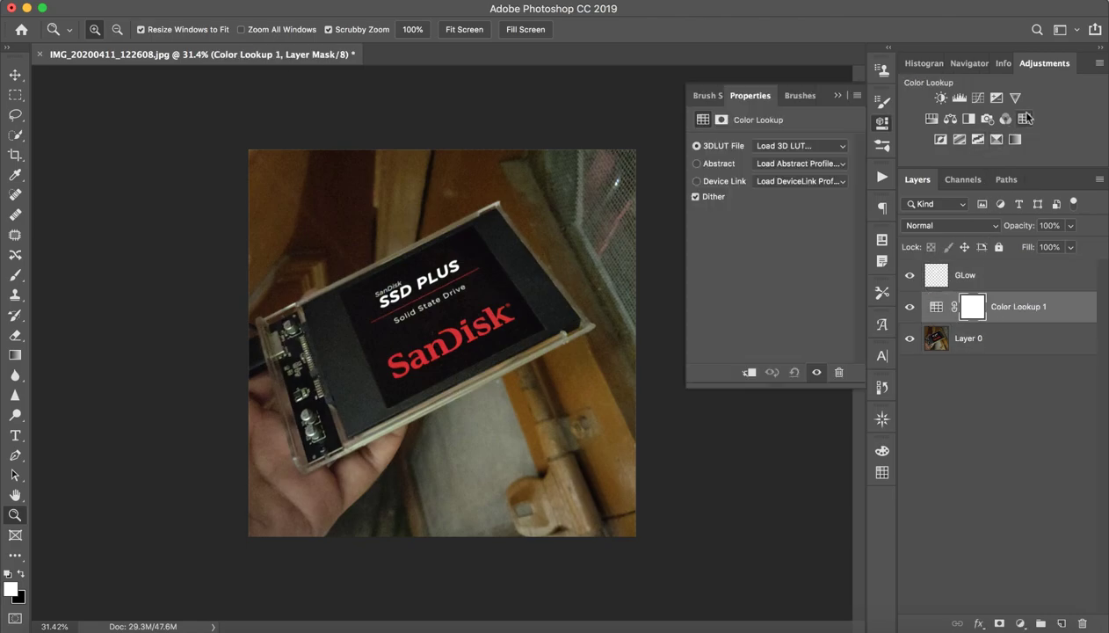
{"action": "left_click", "coordinate": [815, 147]}
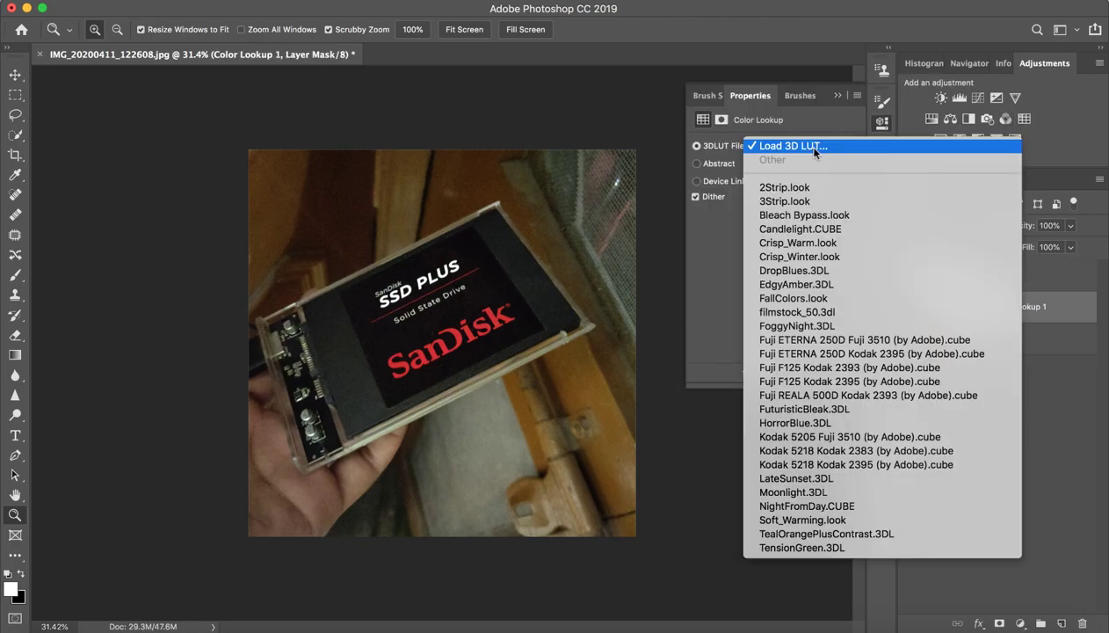
{"action": "left_click", "coordinate": [814, 507]}
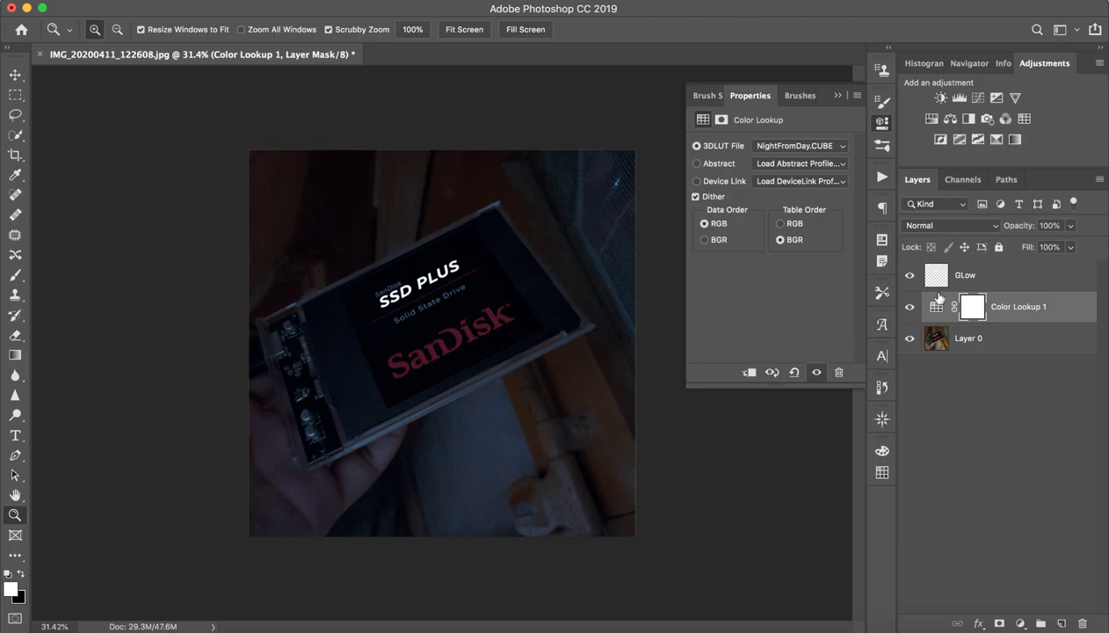
{"action": "mouse_move", "coordinate": [1018, 227]}
{"action": "left_mouse_down"}
{"action": "mouse_move", "coordinate": [998, 227]}
{"action": "mouse_move", "coordinate": [1014, 229]}
{"action": "left_mouse_up"}
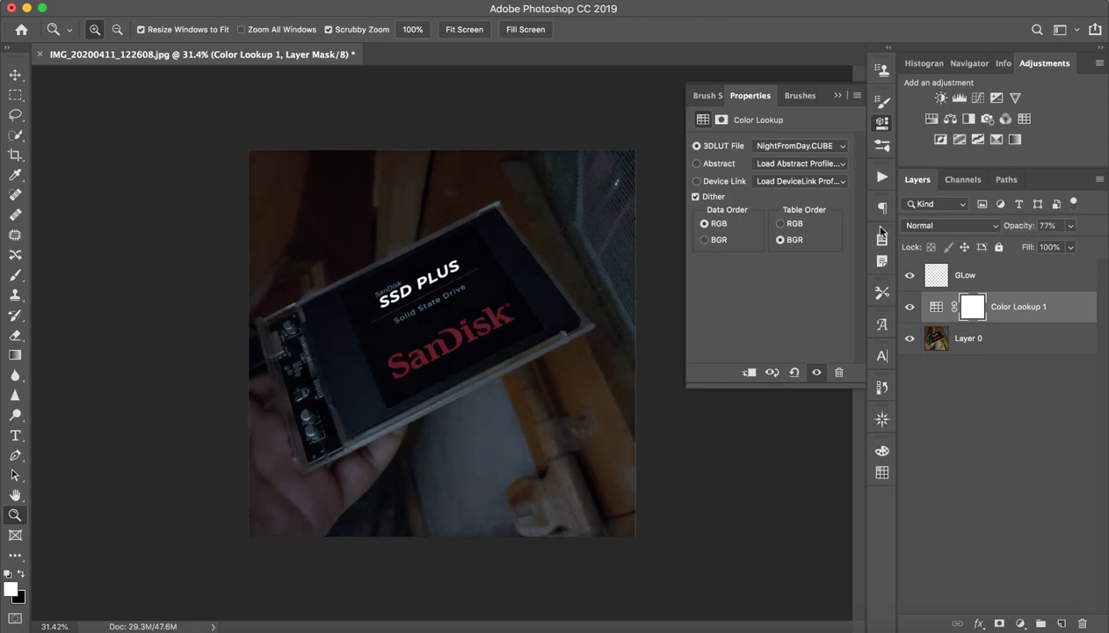
{"action": "left_click_drag", "start_coordinate": [459, 266], "coordinate": [475, 265]}
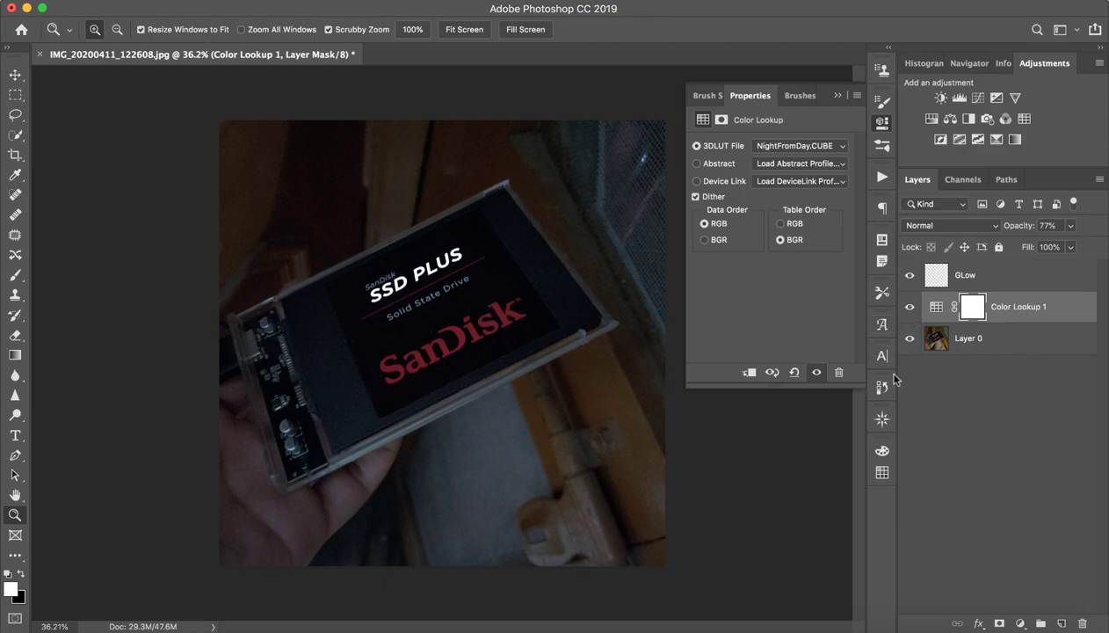
Step: Add a darkening Curves adjustment above Layer 0 and invert its mask to hide it
{"action": "left_click", "coordinate": [1008, 339]}
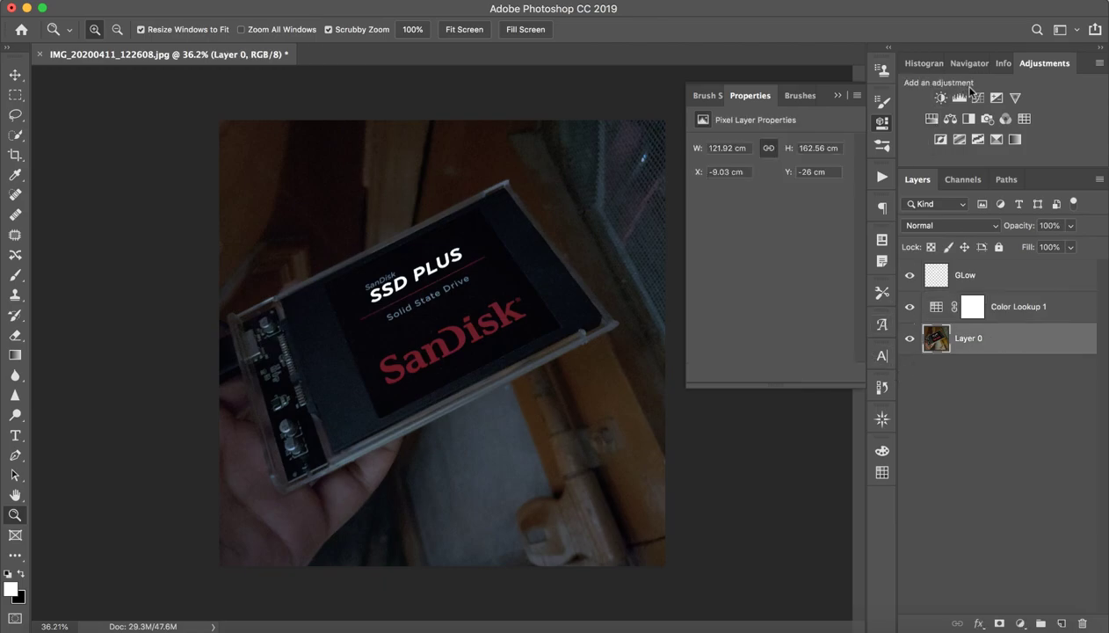
{"action": "left_click", "coordinate": [977, 97]}
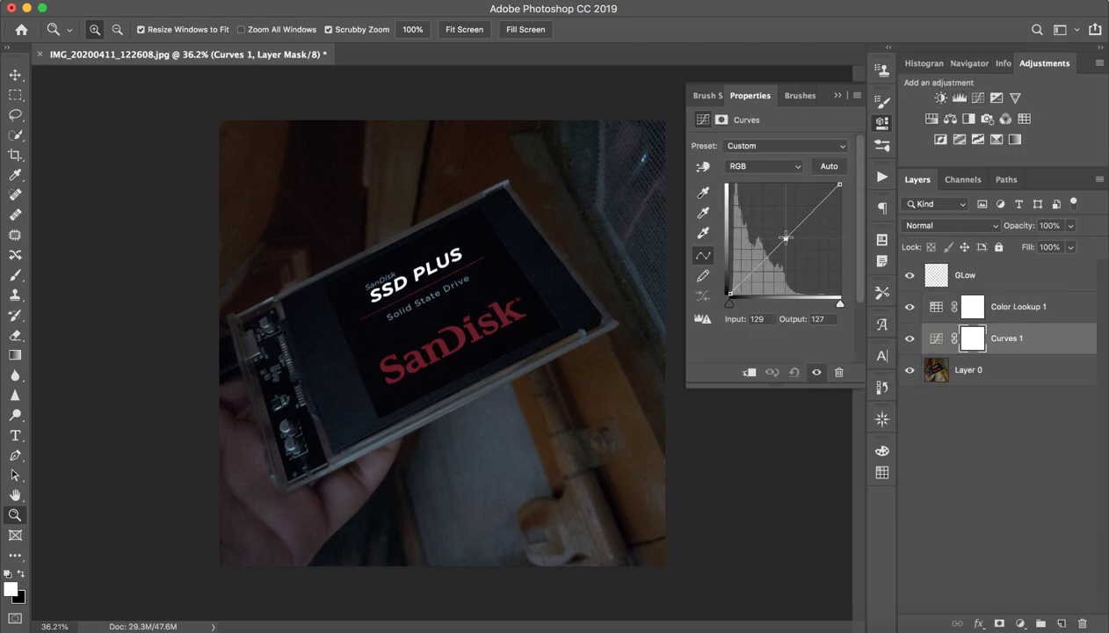
{"action": "mouse_move", "coordinate": [797, 226]}
{"action": "left_mouse_down"}
{"action": "mouse_move", "coordinate": [797, 256]}
{"action": "mouse_move", "coordinate": [815, 260]}
{"action": "mouse_move", "coordinate": [802, 264]}
{"action": "left_mouse_up"}
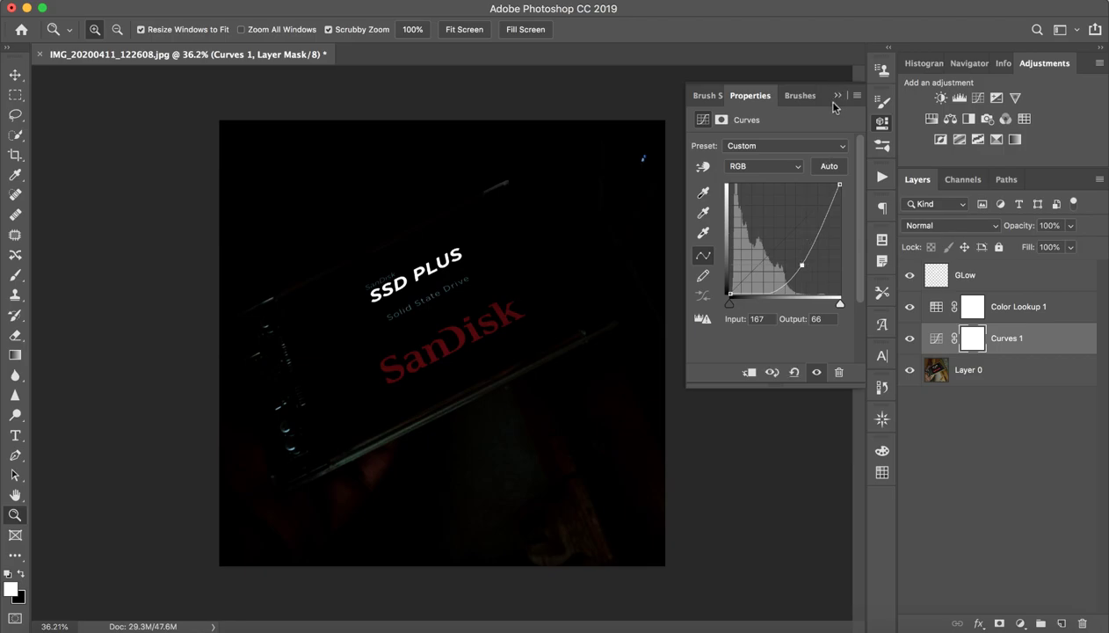
{"action": "left_click", "coordinate": [882, 122]}
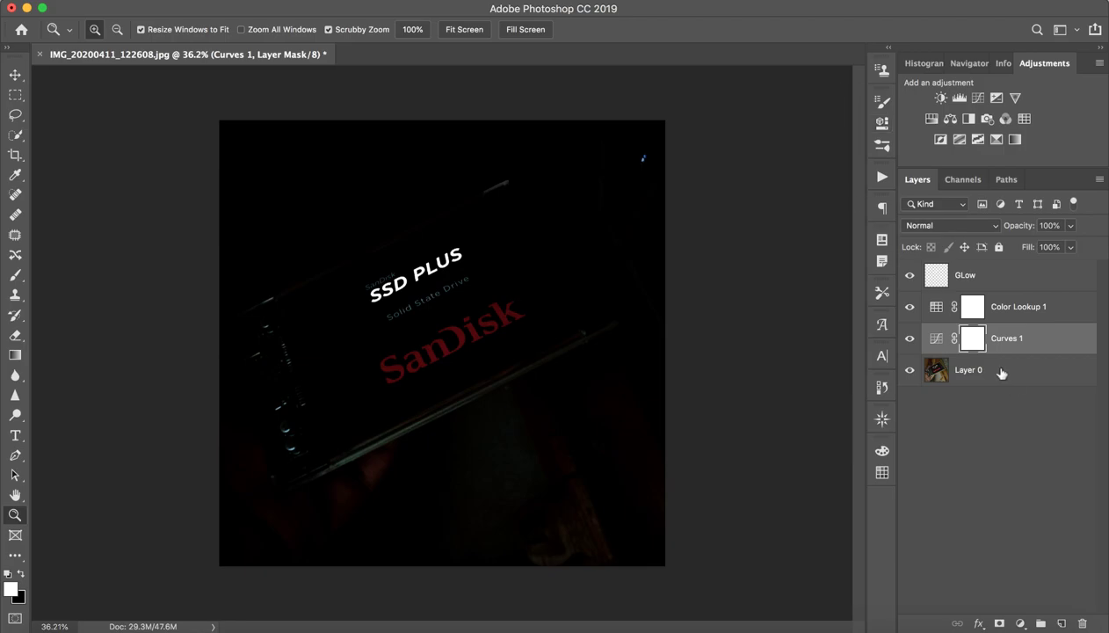
{"action": "key", "text": "super+i"}
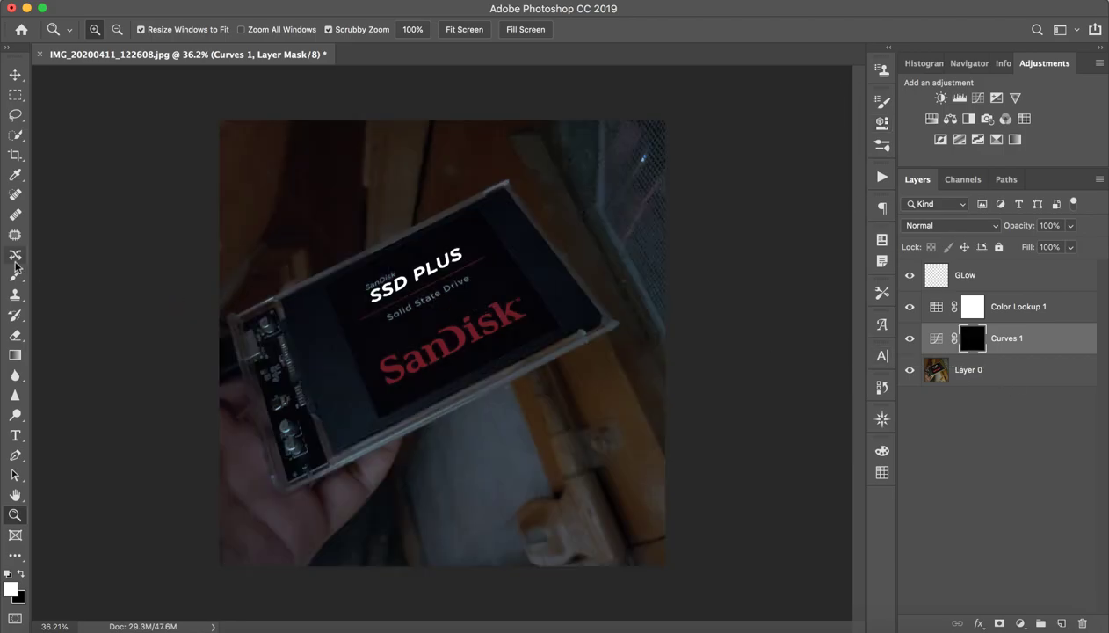
Step: With a very large brush, paint the darkening back over the hand, lower drive and upper background
{"action": "left_click", "coordinate": [15, 273]}
{"action": "left_click_drag", "start_coordinate": [272, 501], "coordinate": [431, 522]}
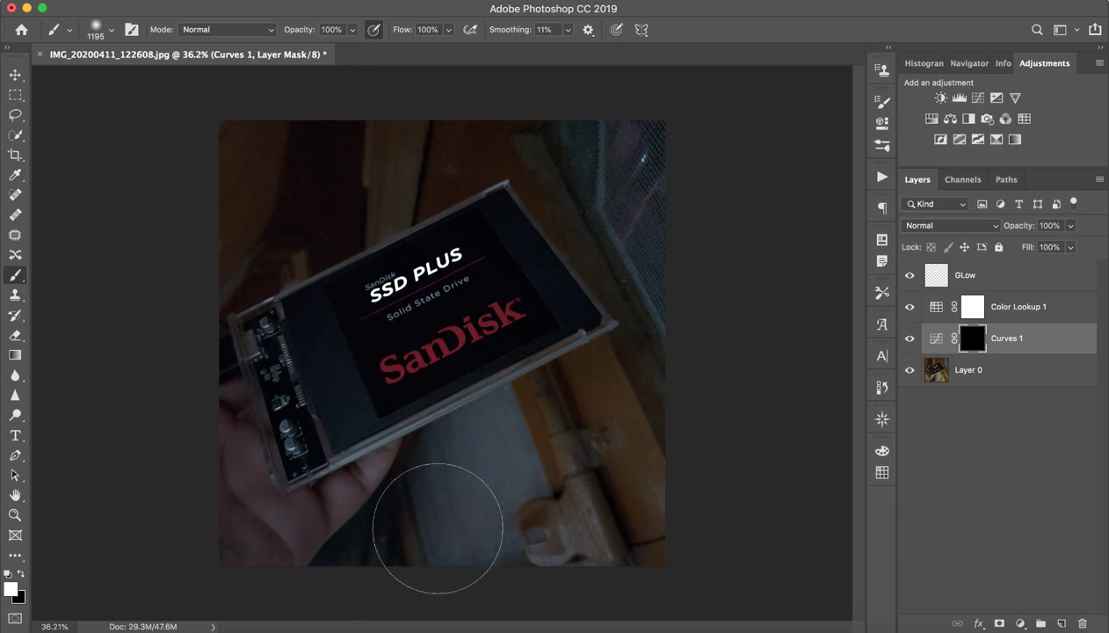
{"action": "mouse_move", "coordinate": [553, 489]}
{"action": "left_mouse_down"}
{"action": "mouse_move", "coordinate": [322, 606]}
{"action": "mouse_move", "coordinate": [606, 384]}
{"action": "mouse_move", "coordinate": [303, 494]}
{"action": "mouse_move", "coordinate": [197, 494]}
{"action": "left_mouse_up"}
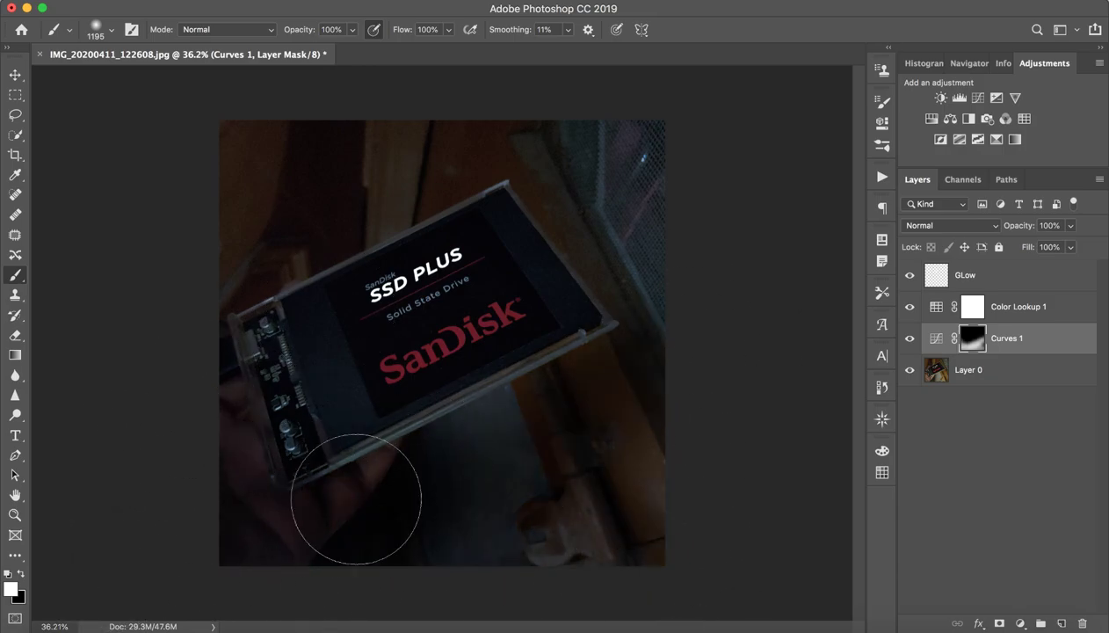
{"action": "left_click_drag", "start_coordinate": [354, 488], "coordinate": [507, 491]}
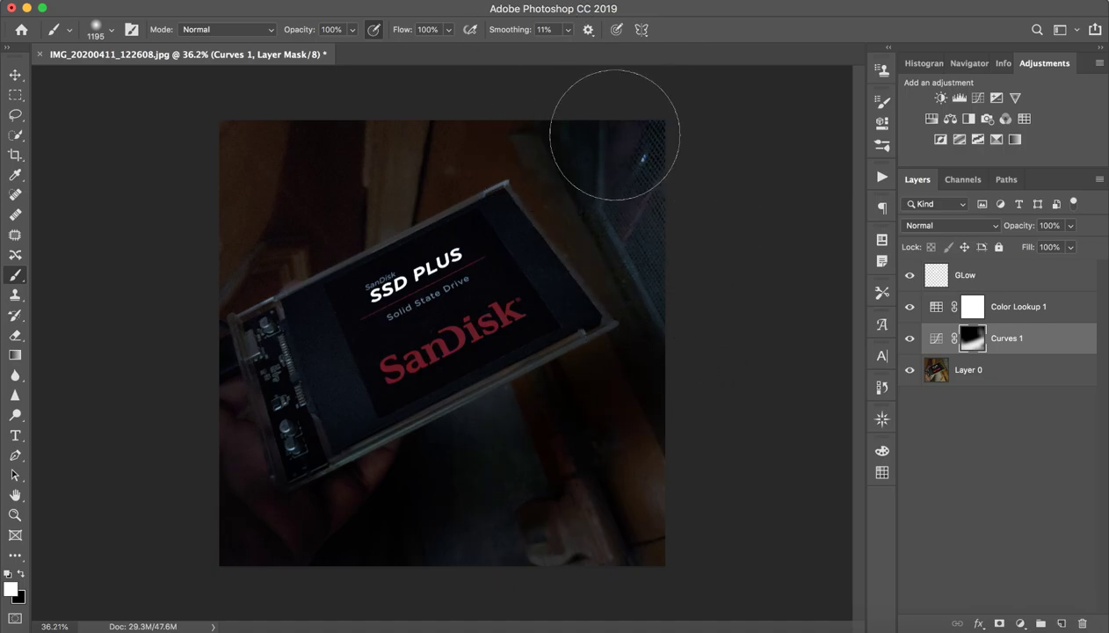
{"action": "mouse_move", "coordinate": [219, 139]}
{"action": "left_mouse_down"}
{"action": "mouse_move", "coordinate": [282, 193]}
{"action": "mouse_move", "coordinate": [249, 215]}
{"action": "left_mouse_up"}
{"action": "key", "text": "XF86MonBrightnessUp"}
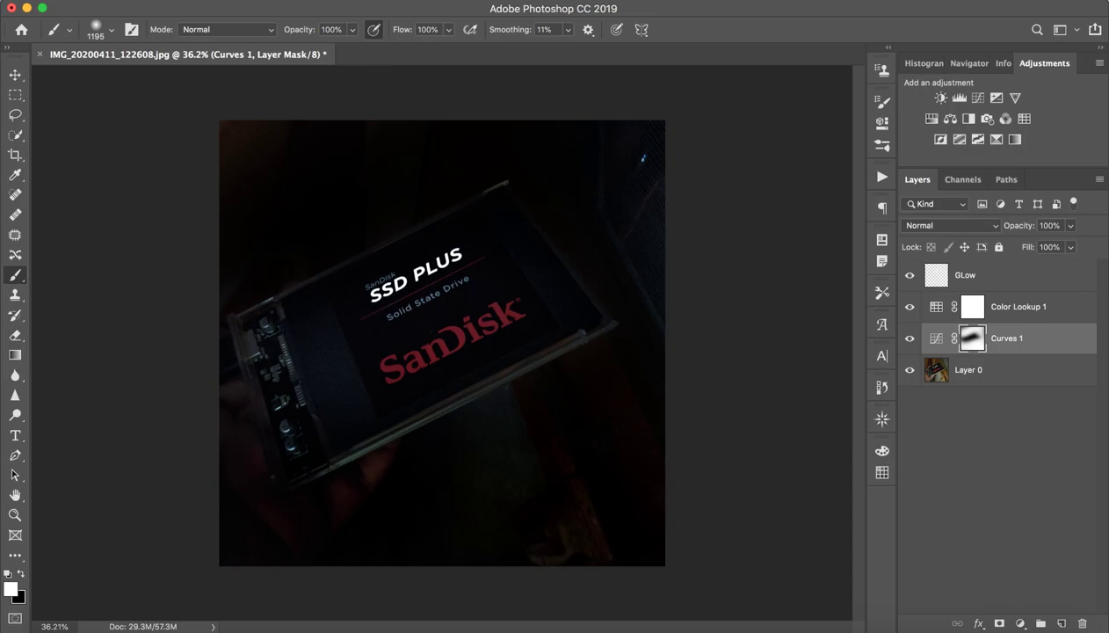
Step: Set Curves 1 to 65% opacity and split its Underlying Layer Blend If dark slider
{"action": "left_click_drag", "start_coordinate": [1026, 237], "coordinate": [1017, 228]}
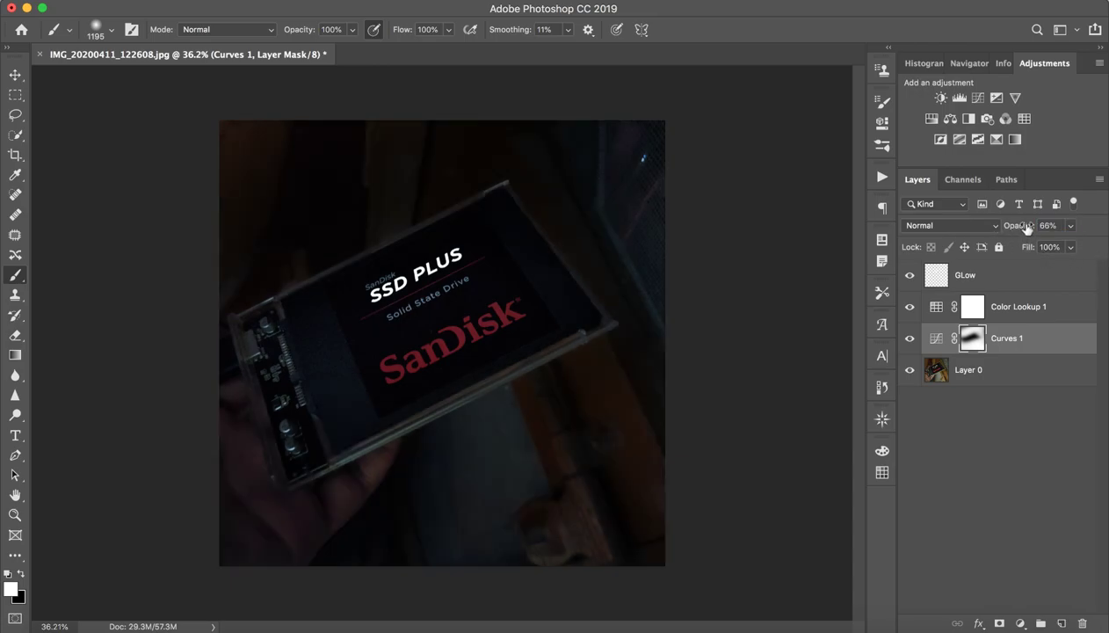
{"action": "double_click", "coordinate": [1053, 342]}
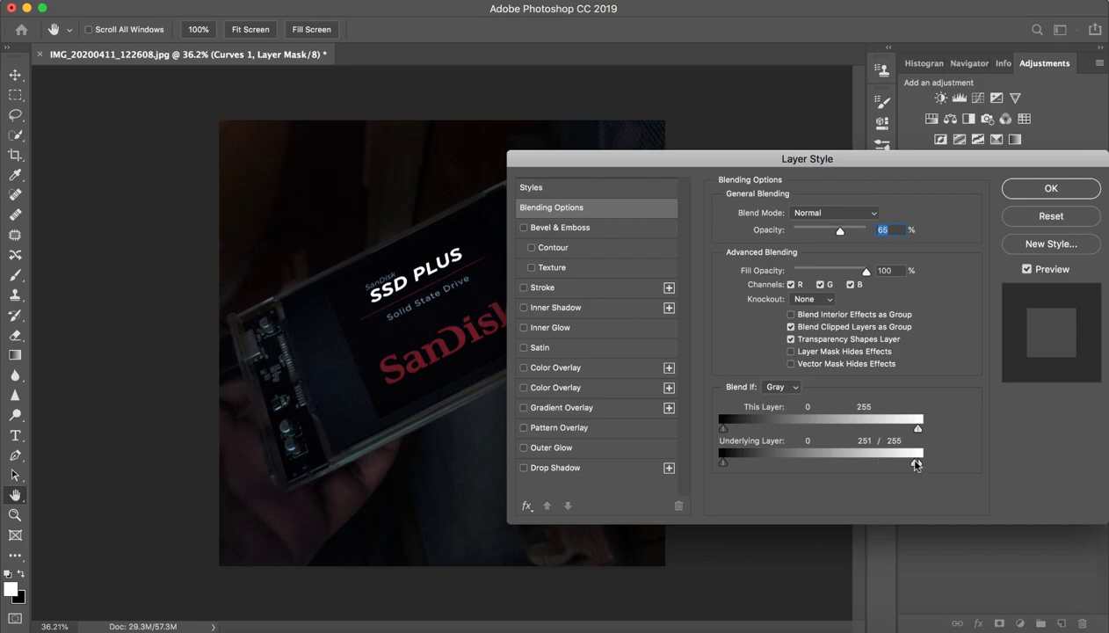
{"action": "left_click_drag", "start_coordinate": [850, 463], "coordinate": [911, 475]}
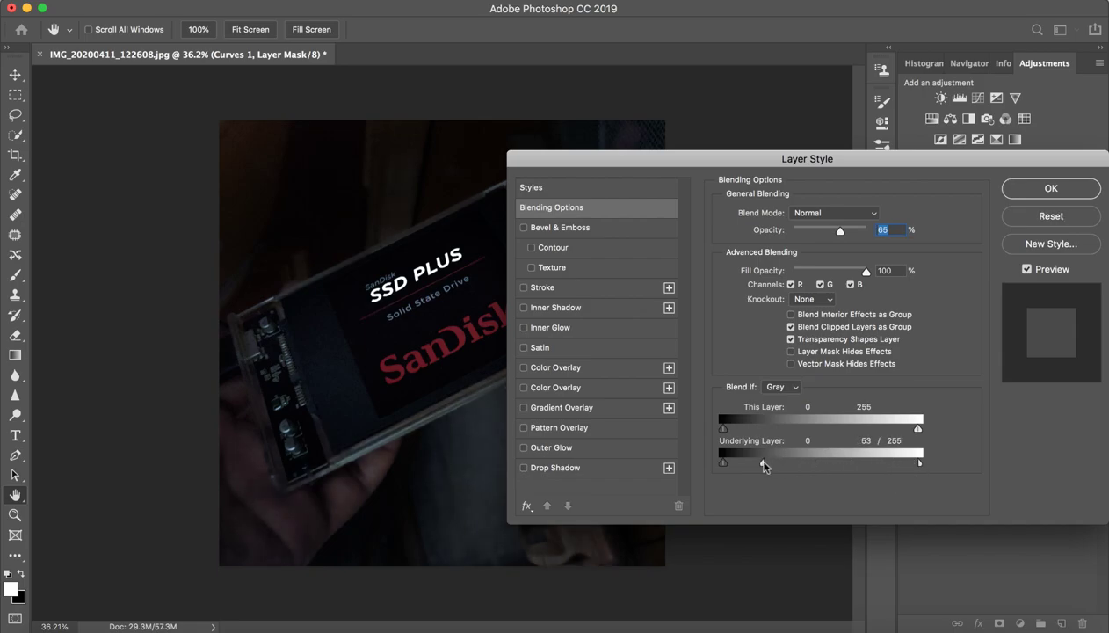
{"action": "left_click_drag", "start_coordinate": [773, 463], "coordinate": [951, 471]}
{"action": "left_click_drag", "start_coordinate": [725, 467], "coordinate": [785, 477]}
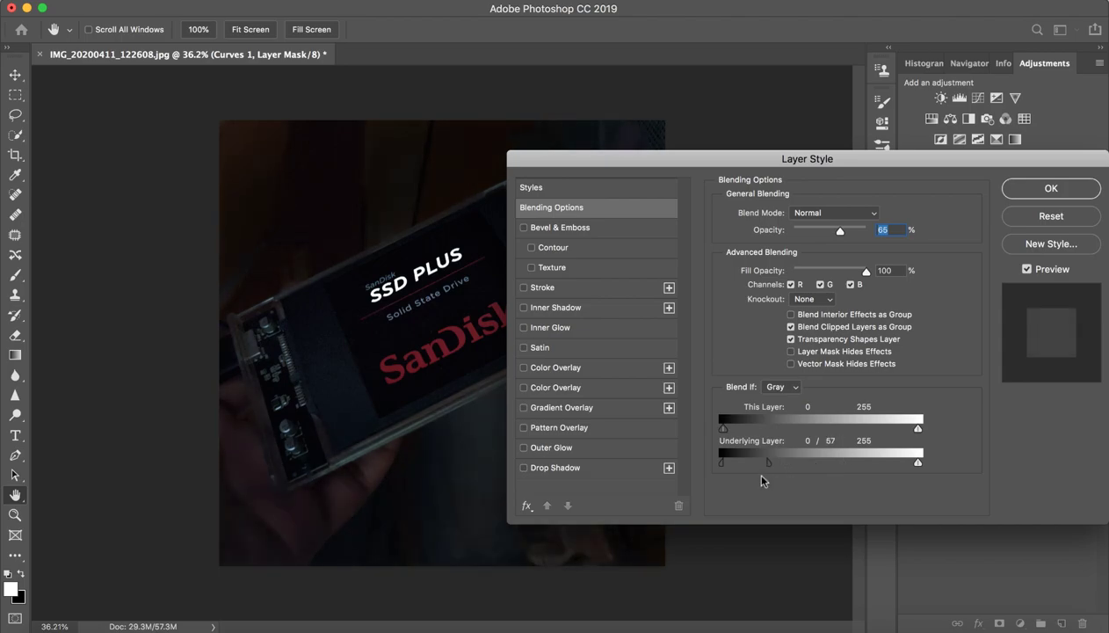
{"action": "left_click", "coordinate": [1096, 188]}
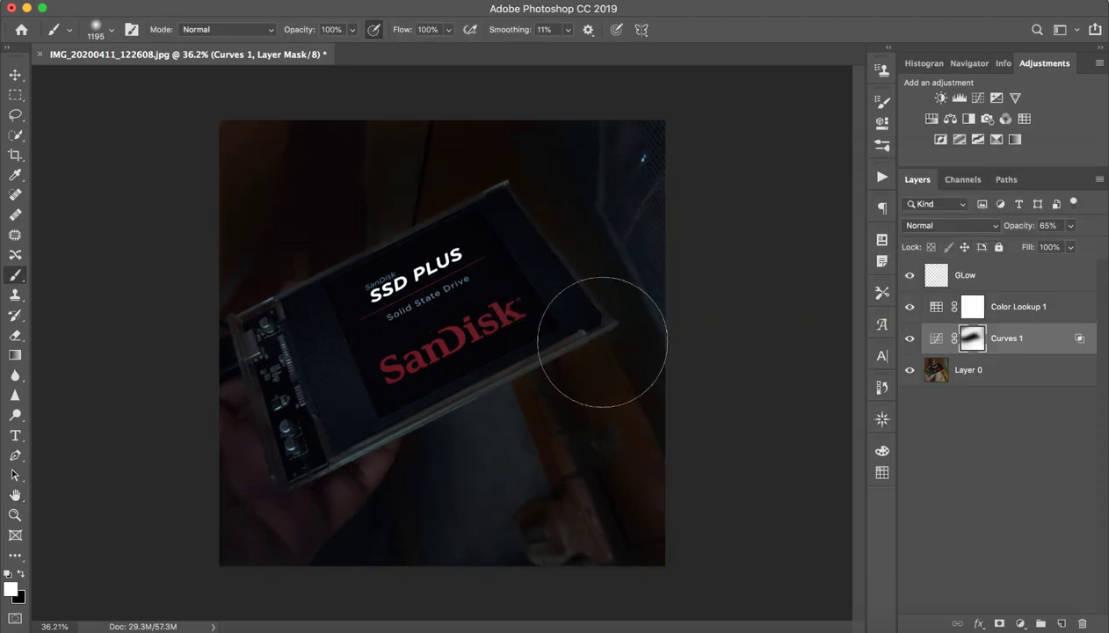
Step: Touch up the Curves 1 mask with a soft white brush patch, resizing the brush
{"action": "key", "text": "x"}
{"action": "mouse_move", "coordinate": [326, 288]}
{"action": "left_mouse_down"}
{"action": "mouse_move", "coordinate": [519, 260]}
{"action": "mouse_move", "coordinate": [286, 408]}
{"action": "mouse_move", "coordinate": [414, 299]}
{"action": "mouse_move", "coordinate": [510, 328]}
{"action": "mouse_move", "coordinate": [473, 358]}
{"action": "left_mouse_up"}
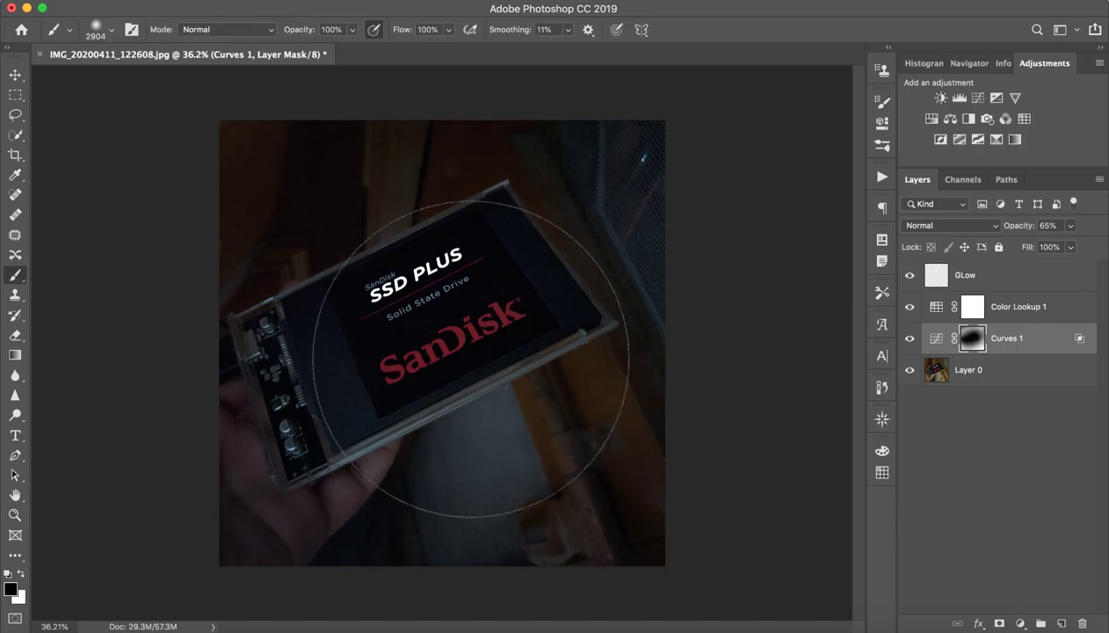
{"action": "key", "text": "x"}
{"action": "left_click_drag", "start_coordinate": [452, 367], "coordinate": [461, 365]}
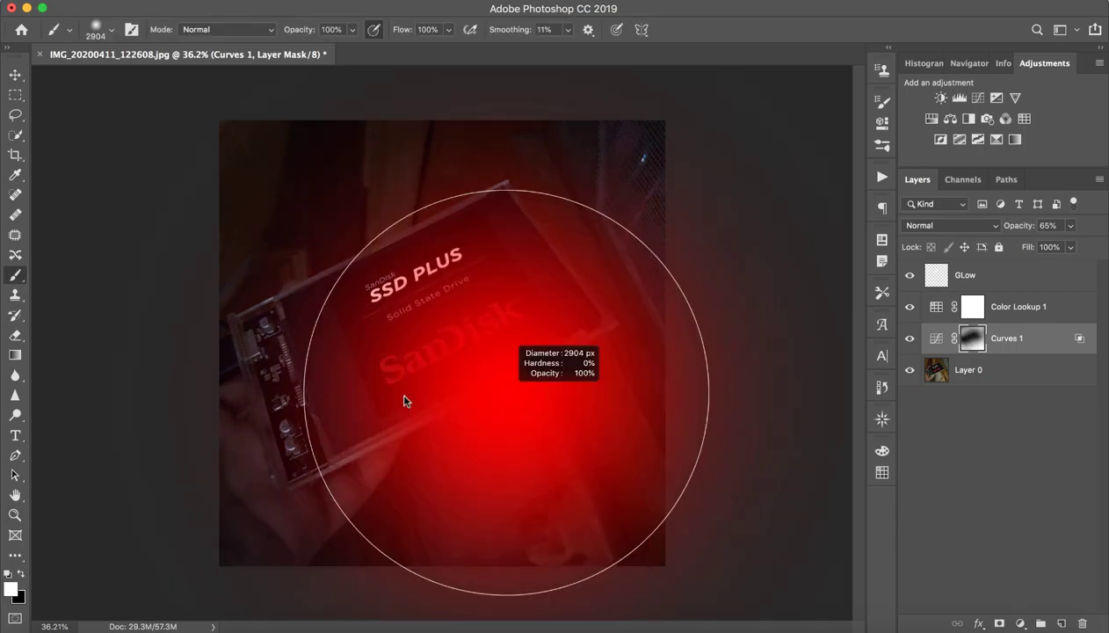
{"action": "mouse_move", "coordinate": [506, 392]}
{"action": "left_mouse_down"}
{"action": "mouse_move", "coordinate": [276, 397]}
{"action": "mouse_move", "coordinate": [206, 380]}
{"action": "left_mouse_up"}
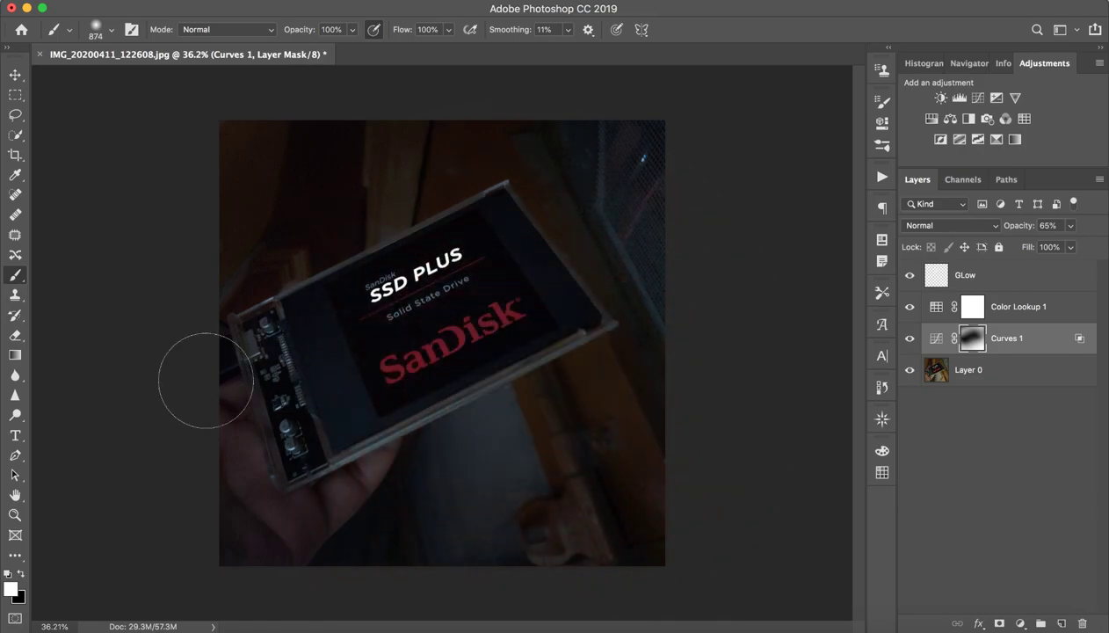
{"action": "left_click", "coordinate": [1001, 278]}
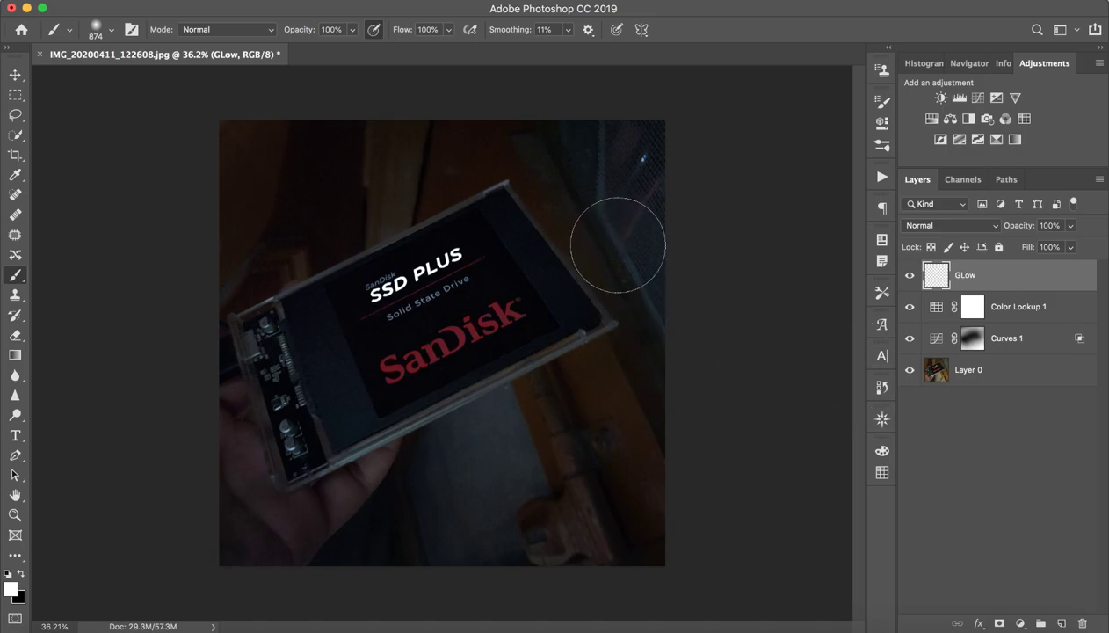
Step: Duplicate GLow three times, rename the original 'Backup' and hide it
{"action": "key", "text": "super+j"}
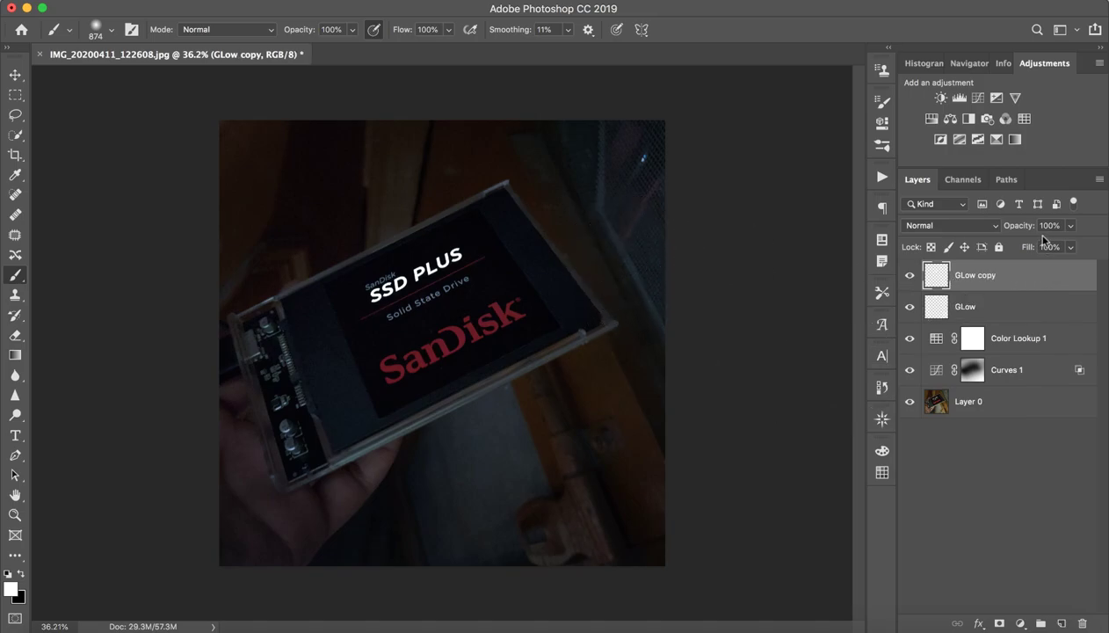
{"action": "key", "text": "super+j"}
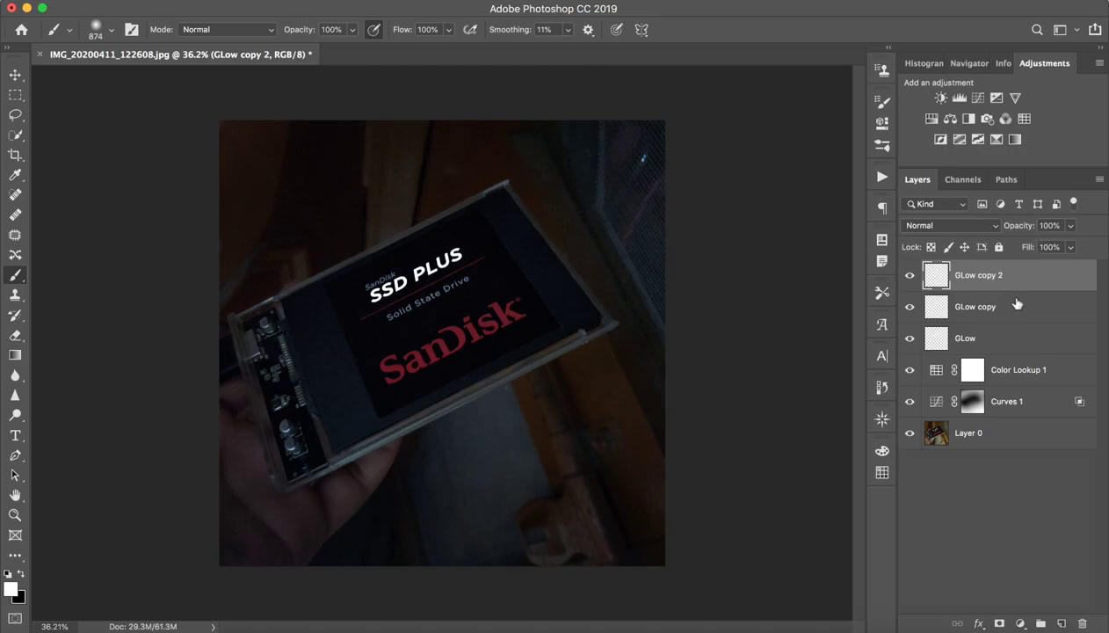
{"action": "left_click", "coordinate": [1013, 348]}
{"action": "key", "text": "super+j"}
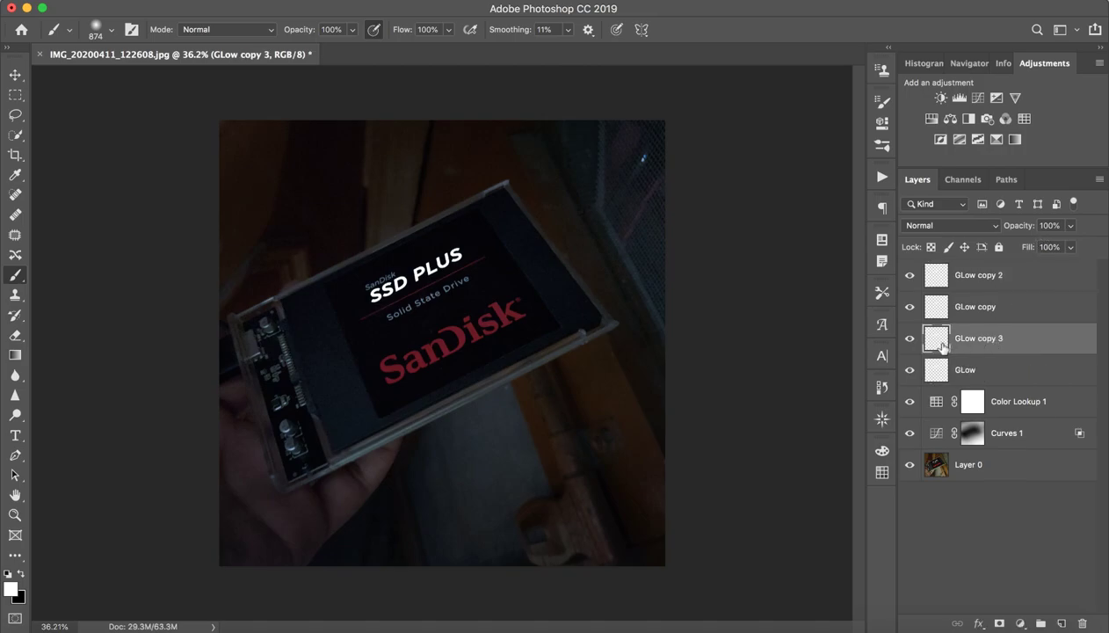
{"action": "double_click", "coordinate": [958, 371]}
{"action": "type", "text": "Backup"}
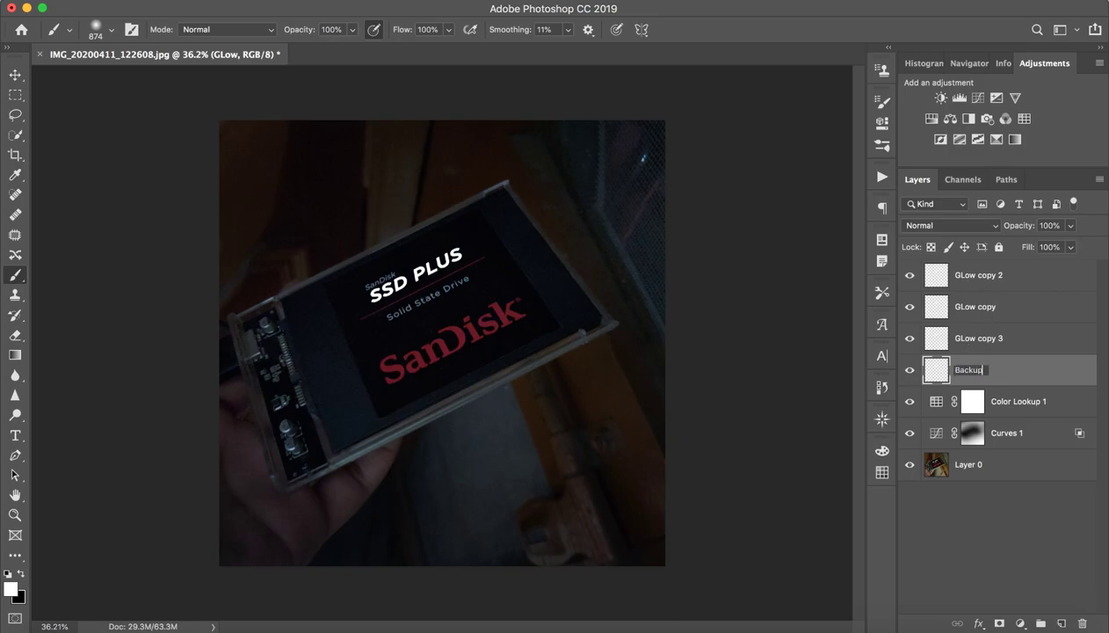
{"action": "key", "text": "Return"}
{"action": "left_click", "coordinate": [908, 373]}
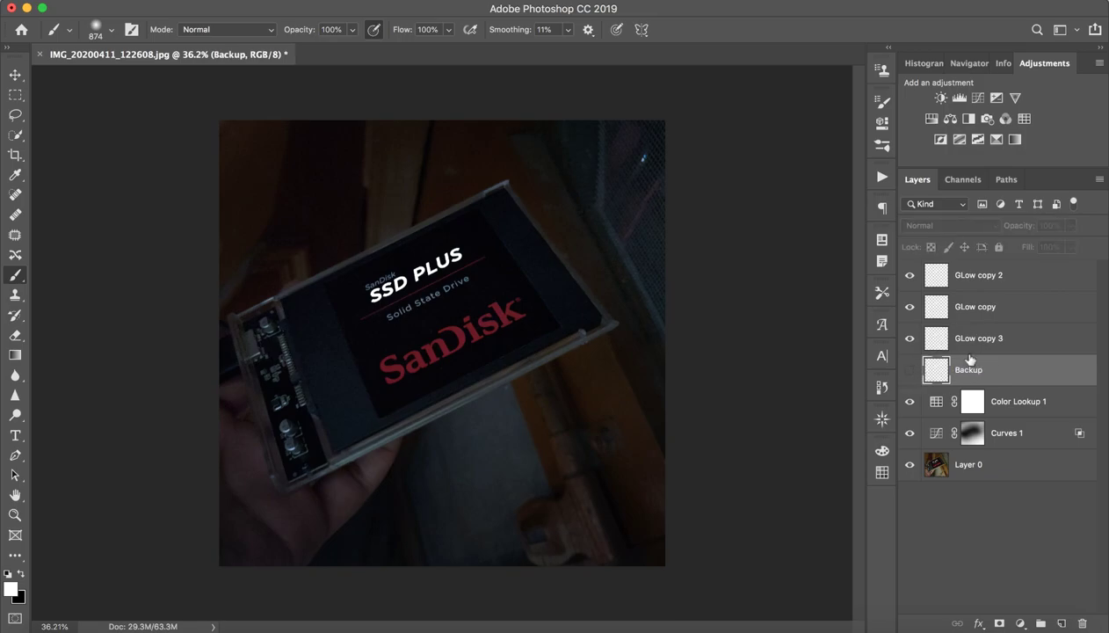
Step: Reorder the three glow copies and name them 2%, 10% and 30% from bottom to top
{"action": "left_click_drag", "start_coordinate": [987, 307], "coordinate": [985, 355]}
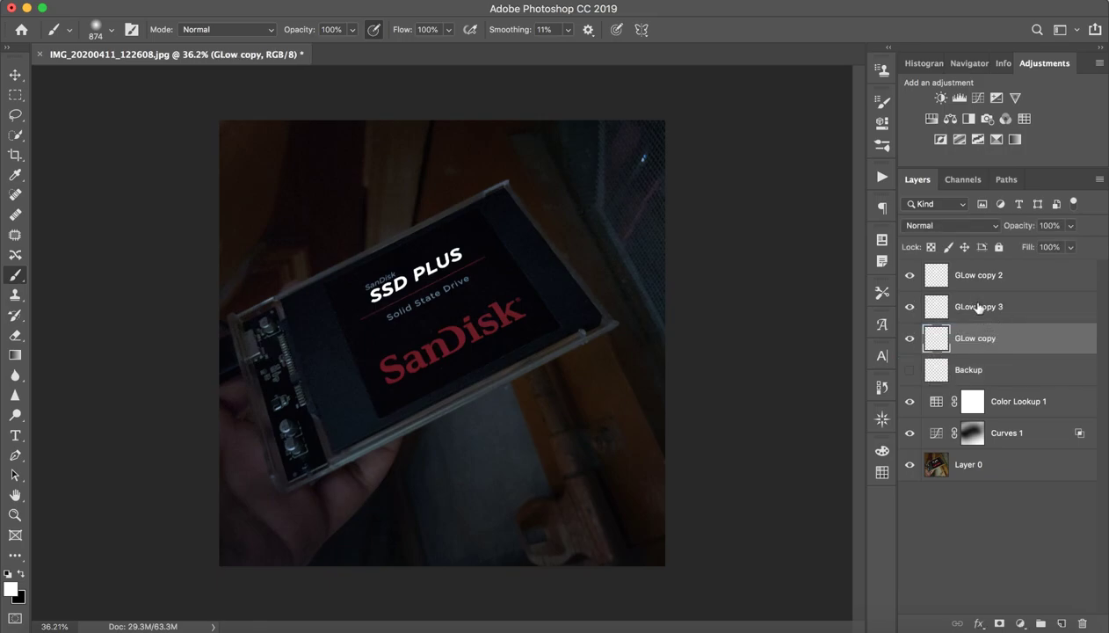
{"action": "left_click_drag", "start_coordinate": [979, 306], "coordinate": [984, 269]}
{"action": "left_click", "coordinate": [977, 340]}
{"action": "type", "text": "2"}
{"action": "key", "text": "Return"}
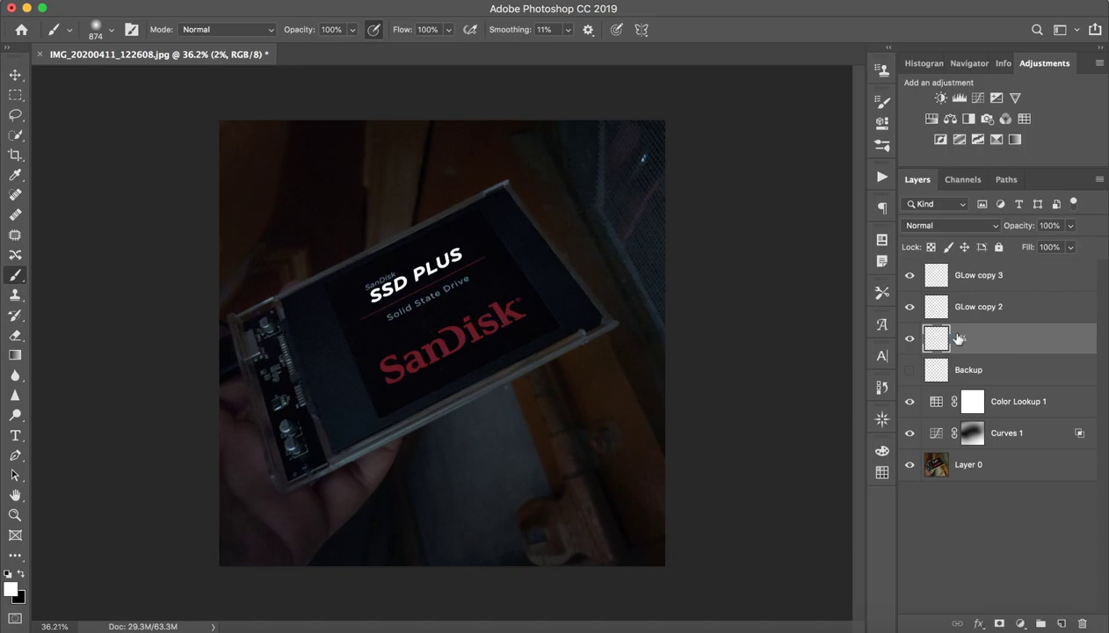
{"action": "double_click", "coordinate": [979, 308]}
{"action": "type", "text": "10"}
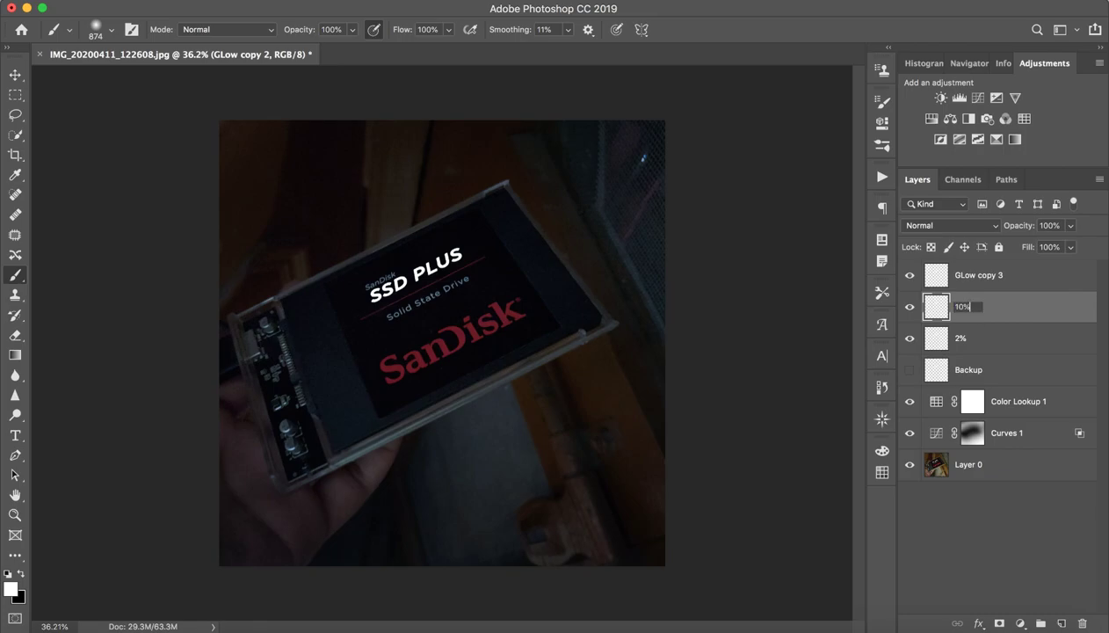
{"action": "key", "text": "Return"}
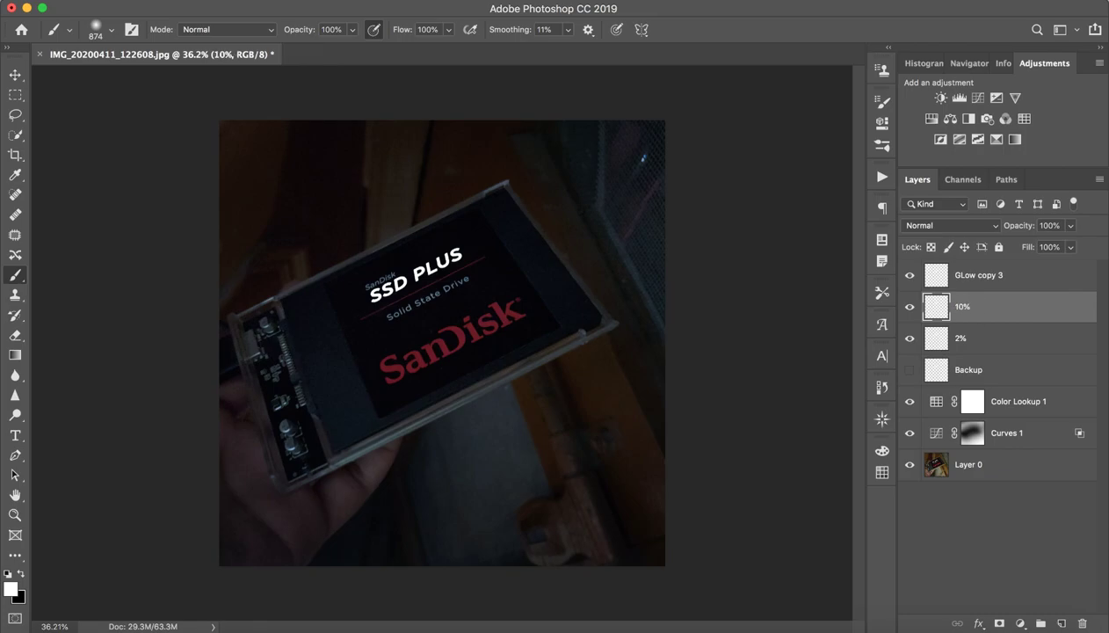
{"action": "double_click", "coordinate": [979, 275]}
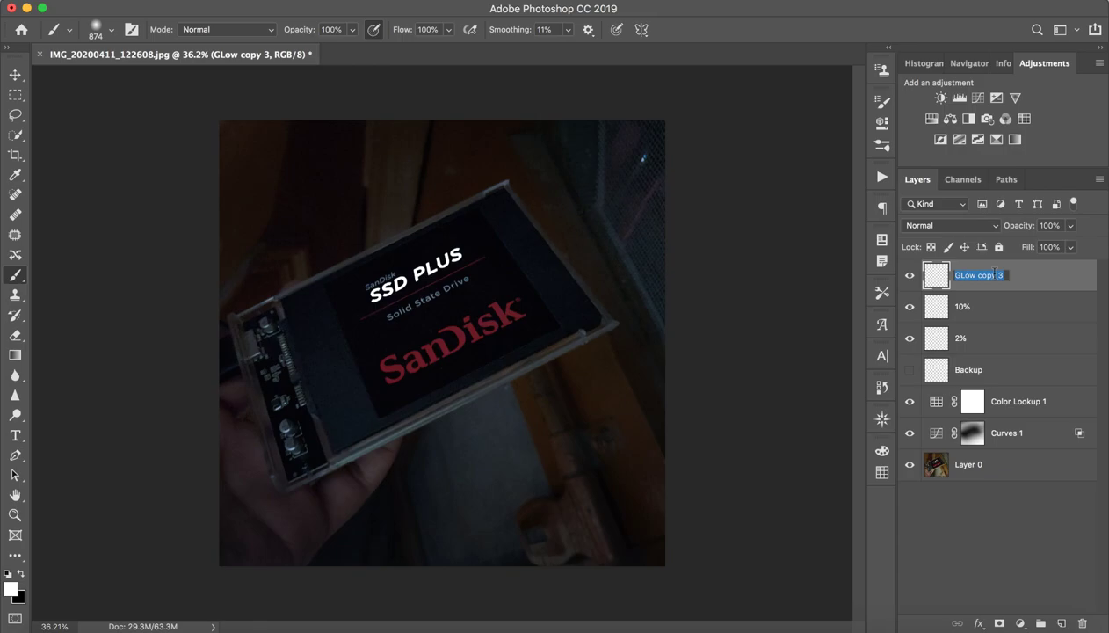
{"action": "type", "text": "30%"}
{"action": "key", "text": "Return"}
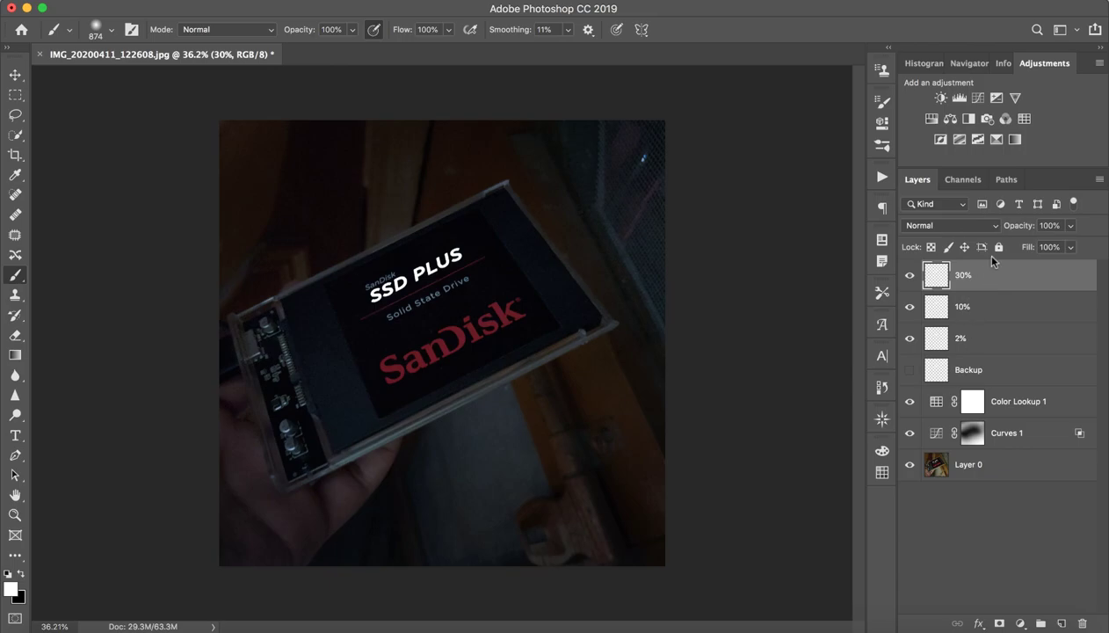
{"action": "left_click", "coordinate": [951, 342]}
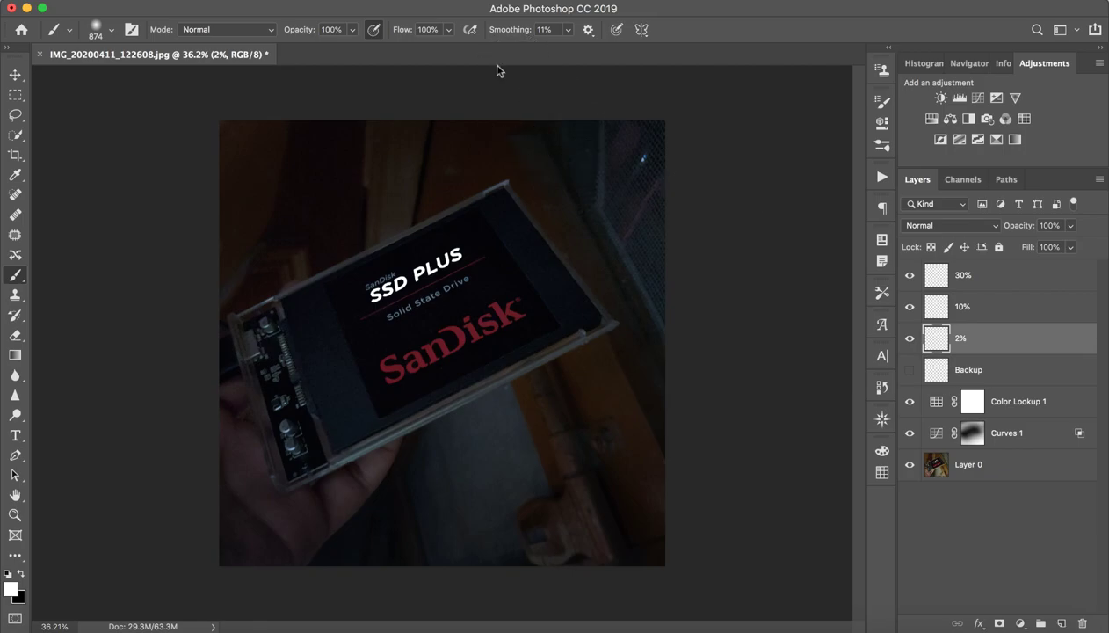
Step: Apply Gaussian Blur of 2 px to the 2% layer and 10 px to the 10% layer
{"action": "left_click", "coordinate": [380, 0]}
{"action": "mouse_move", "coordinate": [386, 174]}
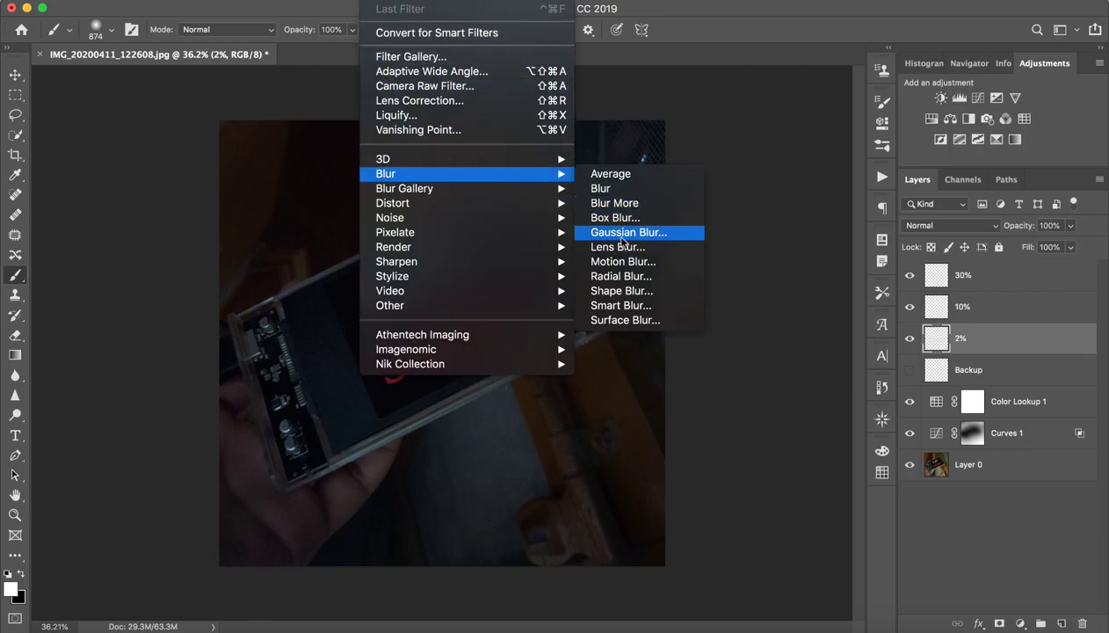
{"action": "left_click", "coordinate": [621, 241]}
{"action": "left_click", "coordinate": [1040, 132]}
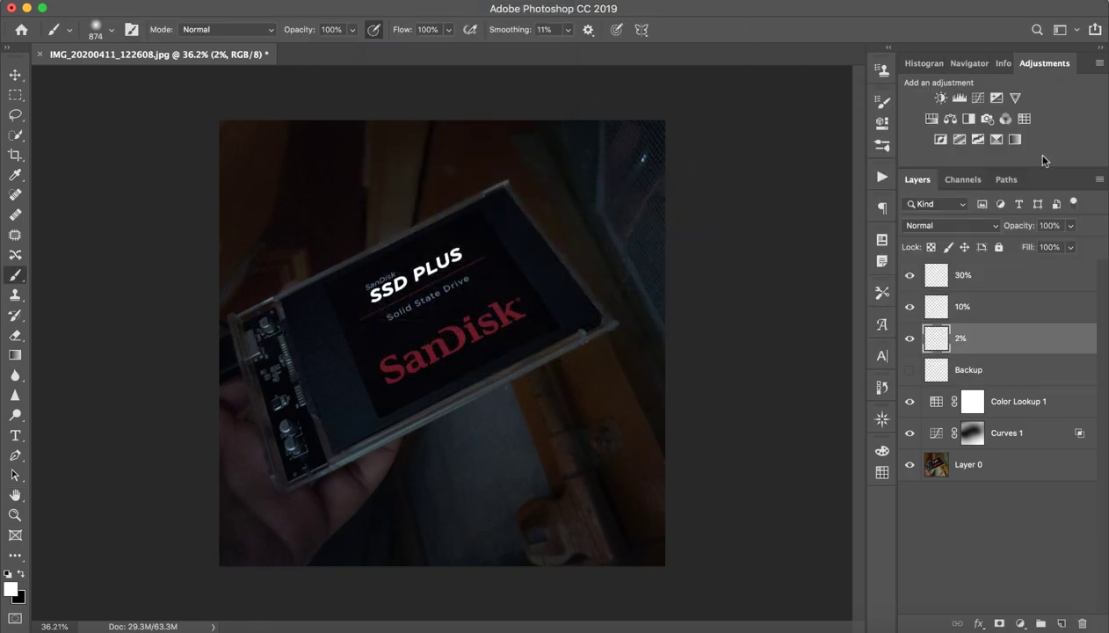
{"action": "left_click", "coordinate": [1016, 307]}
{"action": "left_click", "coordinate": [464, 2]}
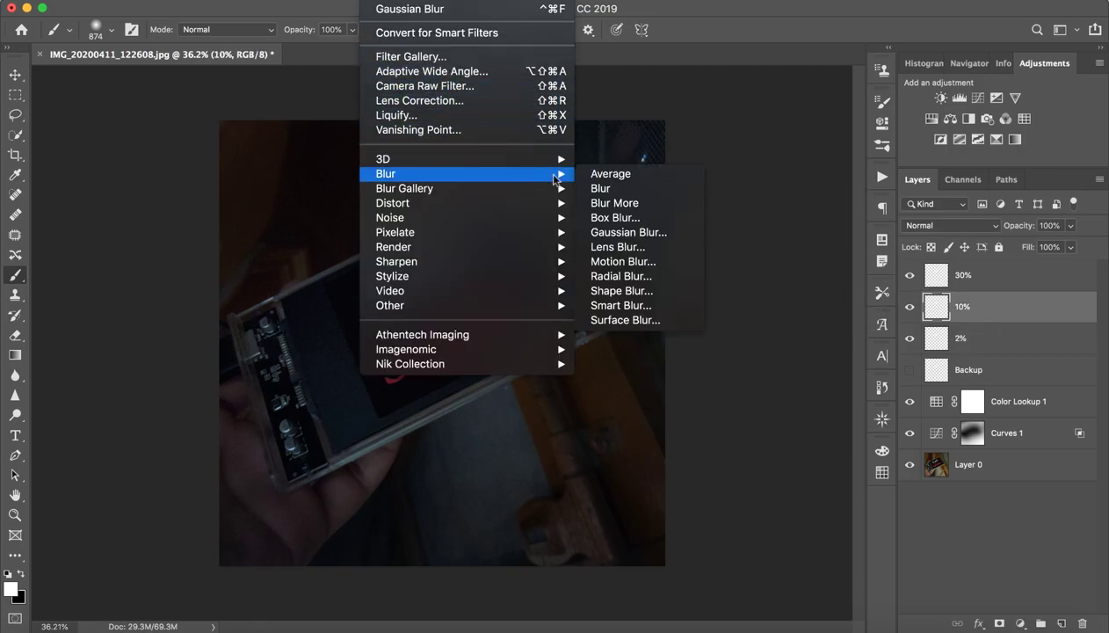
{"action": "left_click", "coordinate": [637, 231]}
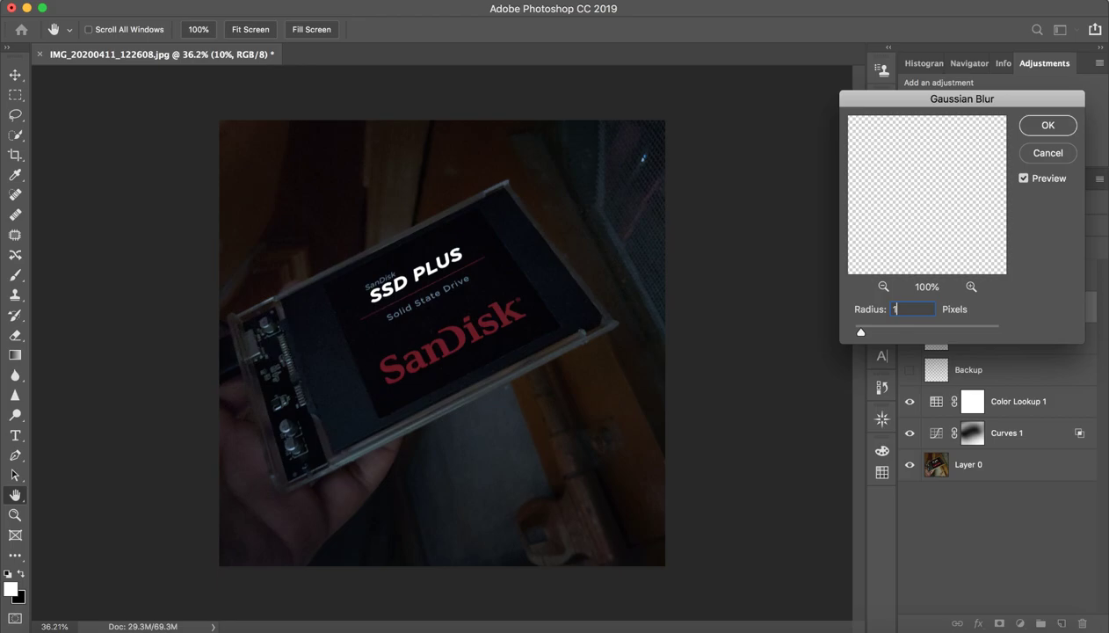
{"action": "key", "text": "Return"}
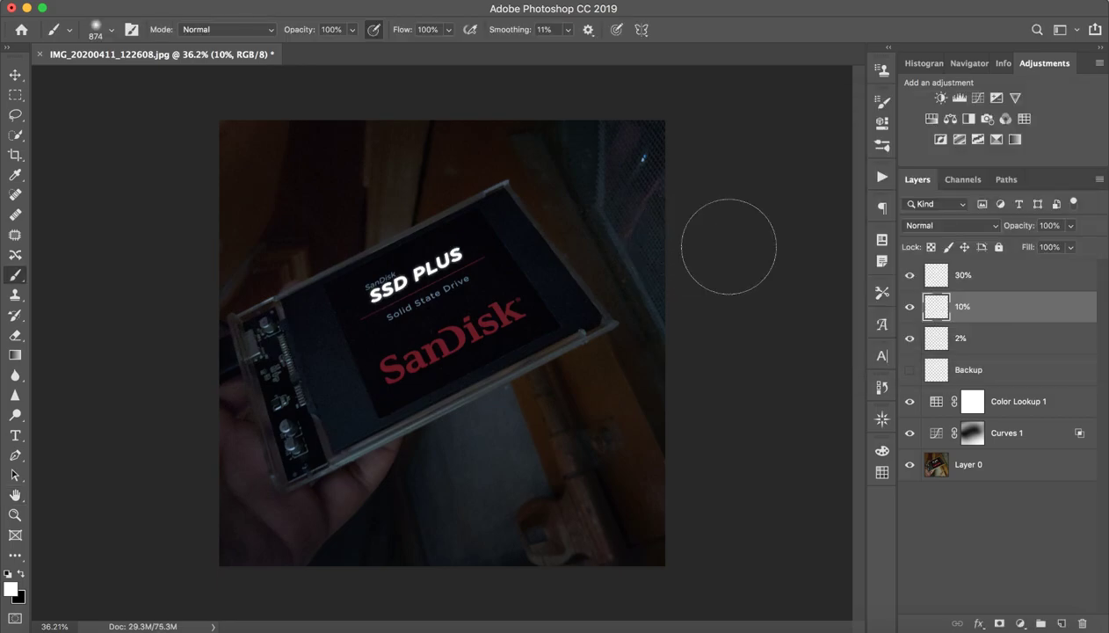
Step: Blur the 30% layer by 30 px and zoom in on the glowing SSD PLUS text
{"action": "left_click", "coordinate": [967, 275]}
{"action": "left_click", "coordinate": [463, 2]}
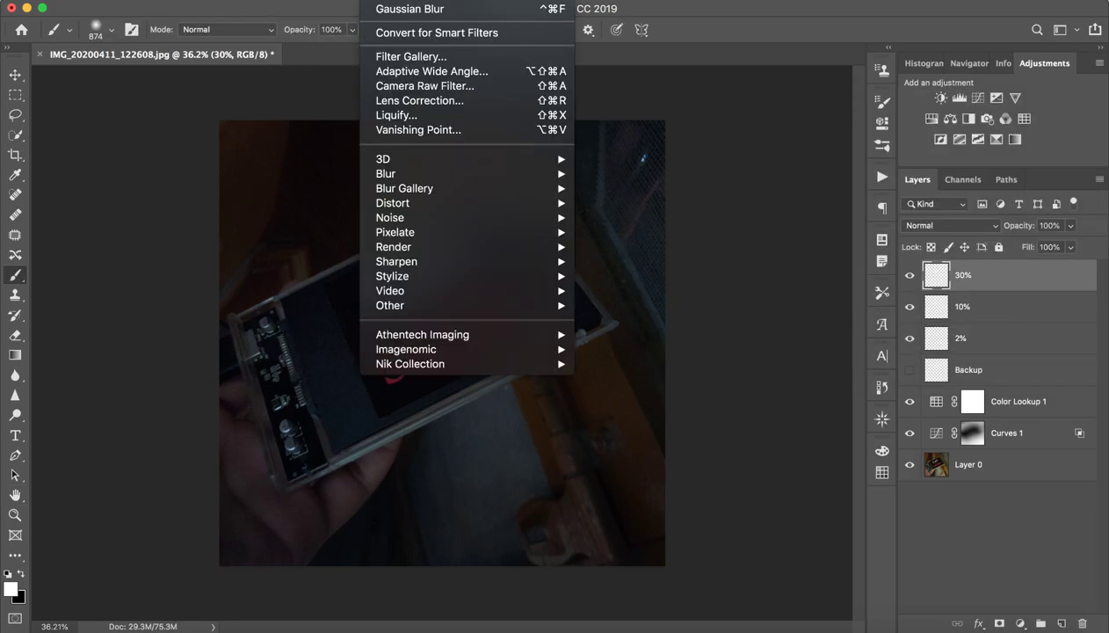
{"action": "left_click", "coordinate": [654, 233]}
{"action": "type", "text": "30"}
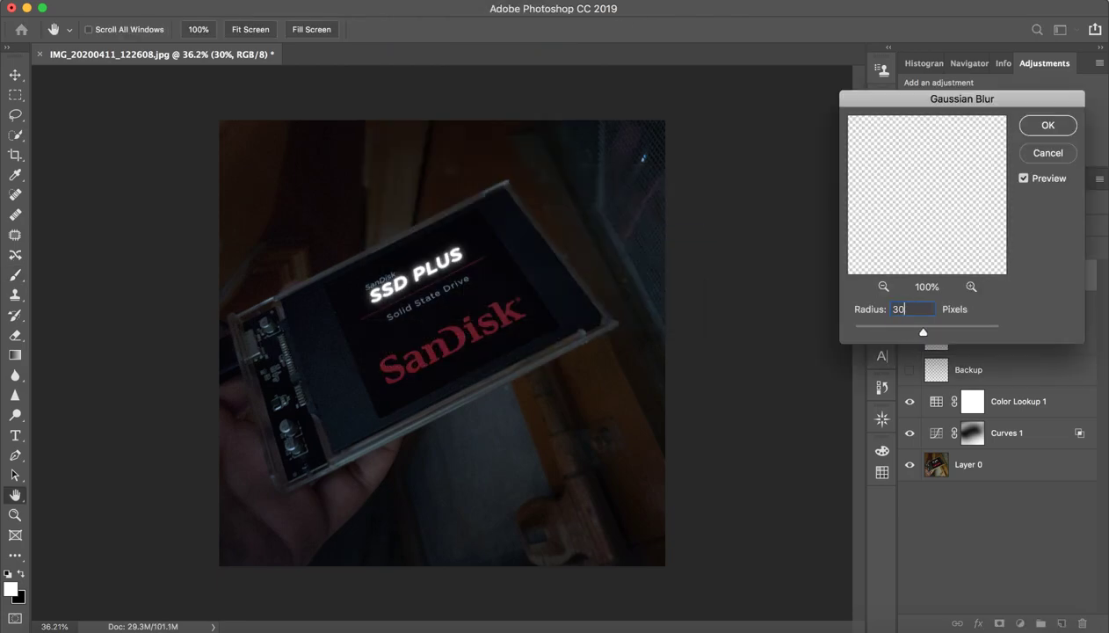
{"action": "key", "text": "Return"}
{"action": "key", "text": "z"}
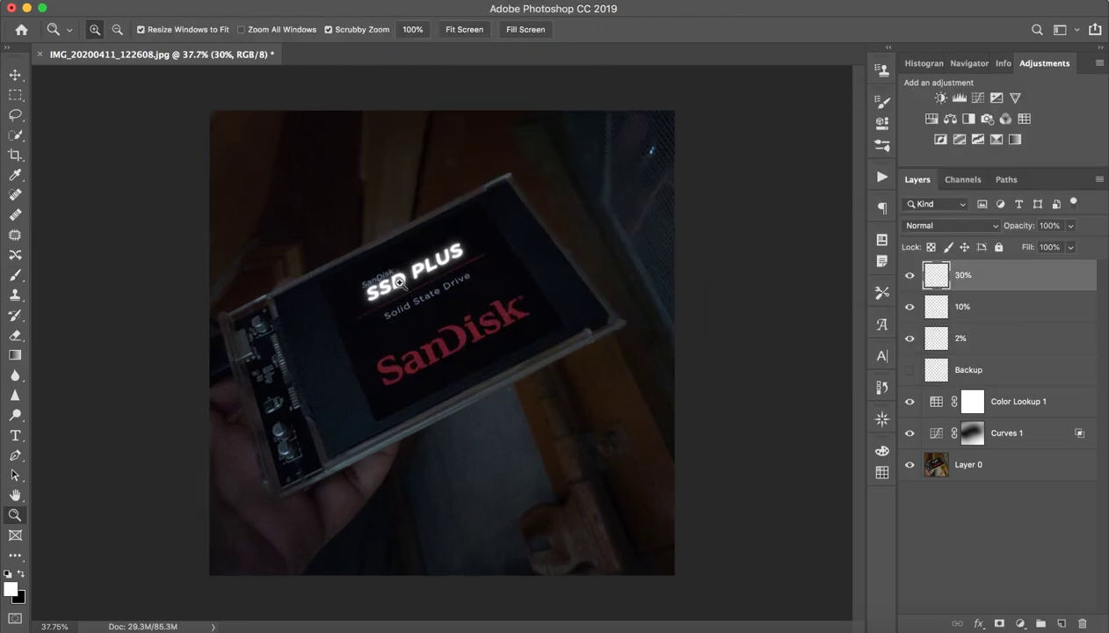
{"action": "mouse_move", "coordinate": [413, 273]}
{"action": "left_mouse_down"}
{"action": "mouse_move", "coordinate": [402, 293]}
{"action": "mouse_move", "coordinate": [430, 288]}
{"action": "mouse_move", "coordinate": [414, 284]}
{"action": "left_mouse_up"}
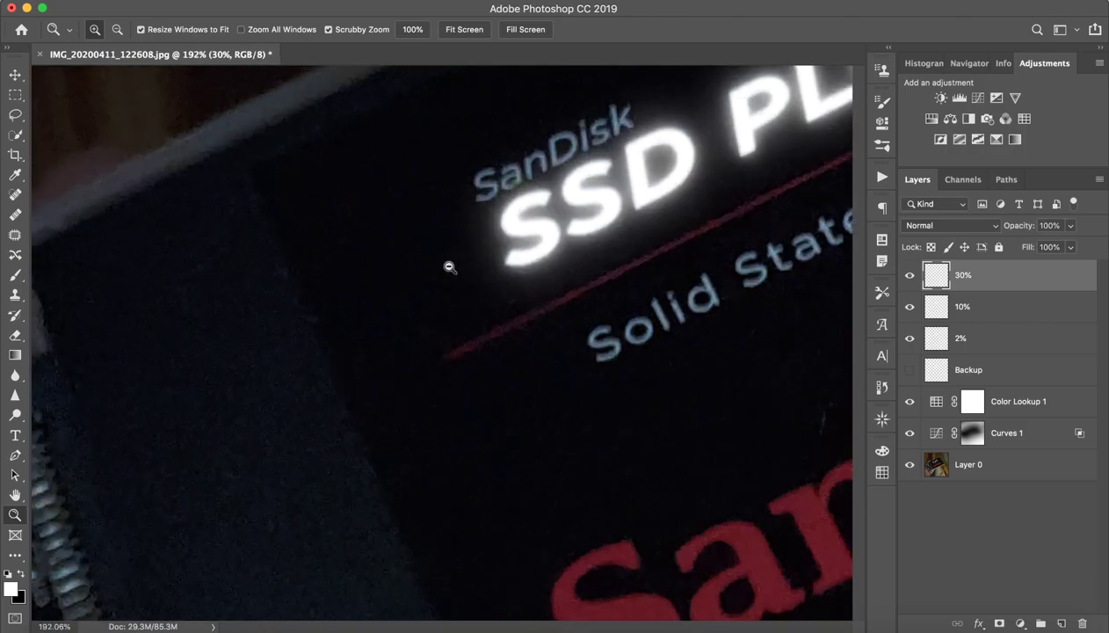
Step: Toggle the 30%, 10%, 2% glow and Backup layers to compare the SSD PLUS glow
{"action": "left_click_drag", "start_coordinate": [414, 284], "coordinate": [480, 274]}
{"action": "key", "text": "b"}
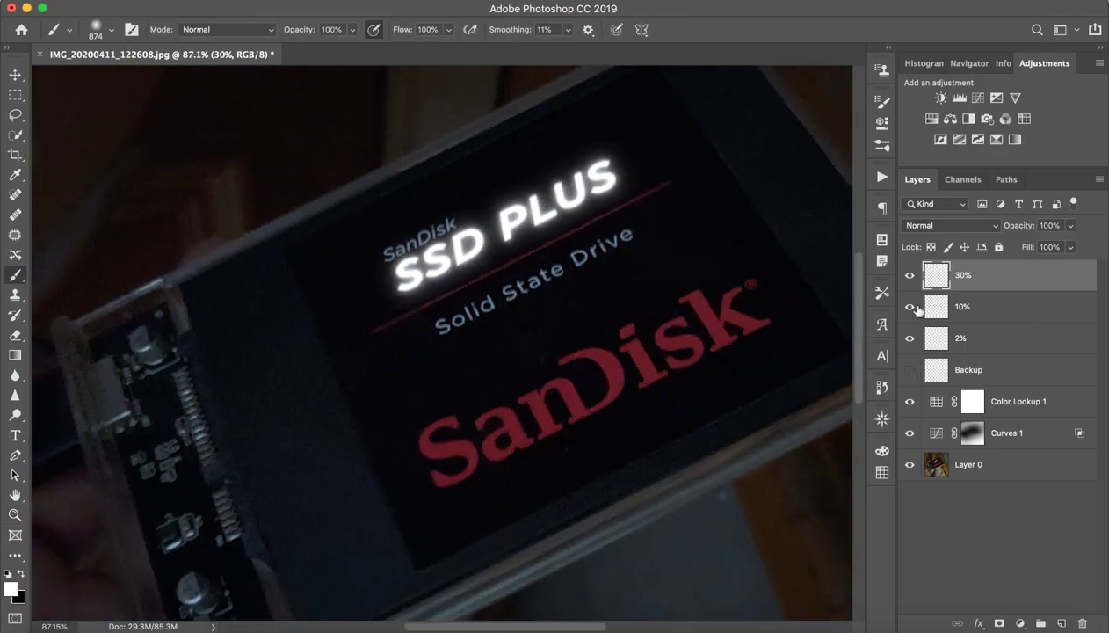
{"action": "left_click_drag", "start_coordinate": [911, 288], "coordinate": [910, 339]}
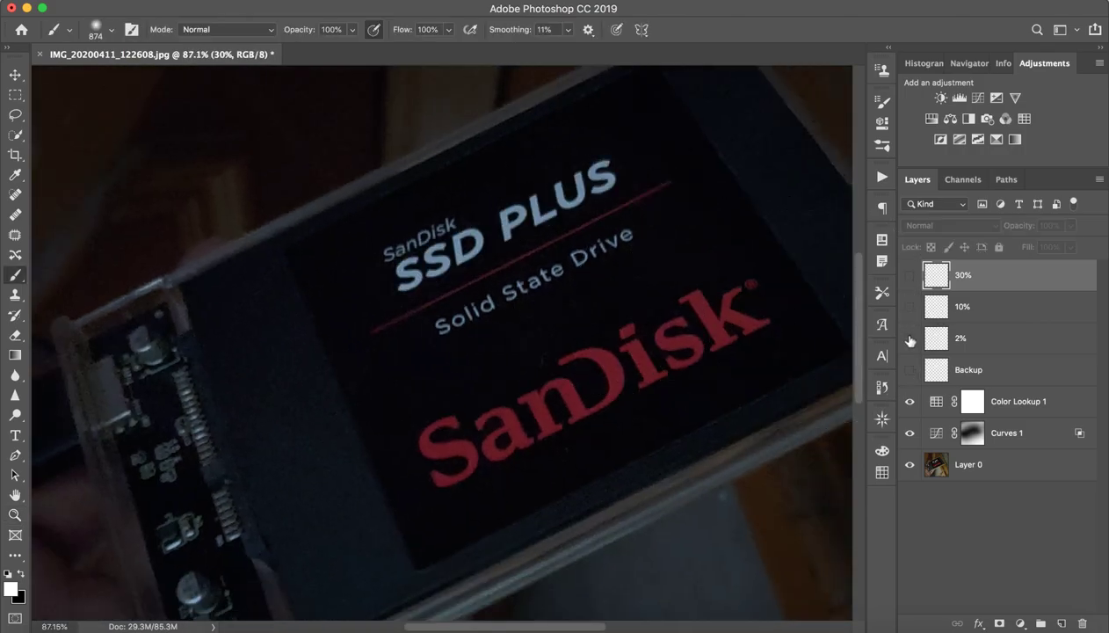
{"action": "left_click", "coordinate": [910, 371]}
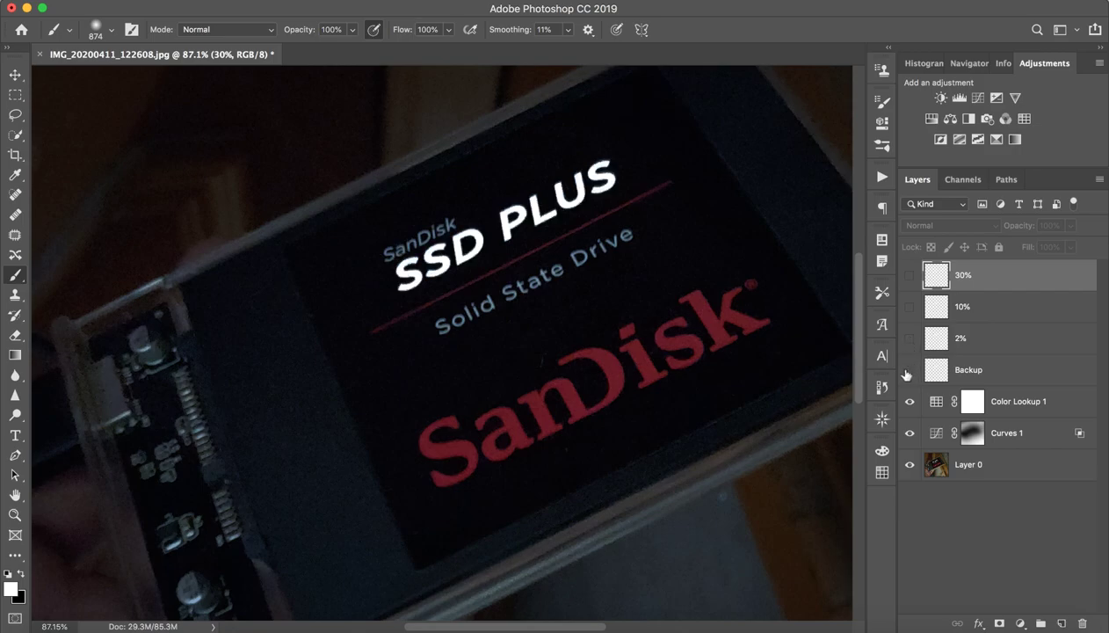
{"action": "left_click", "coordinate": [910, 371]}
{"action": "left_click", "coordinate": [910, 339]}
{"action": "left_click", "coordinate": [910, 276]}
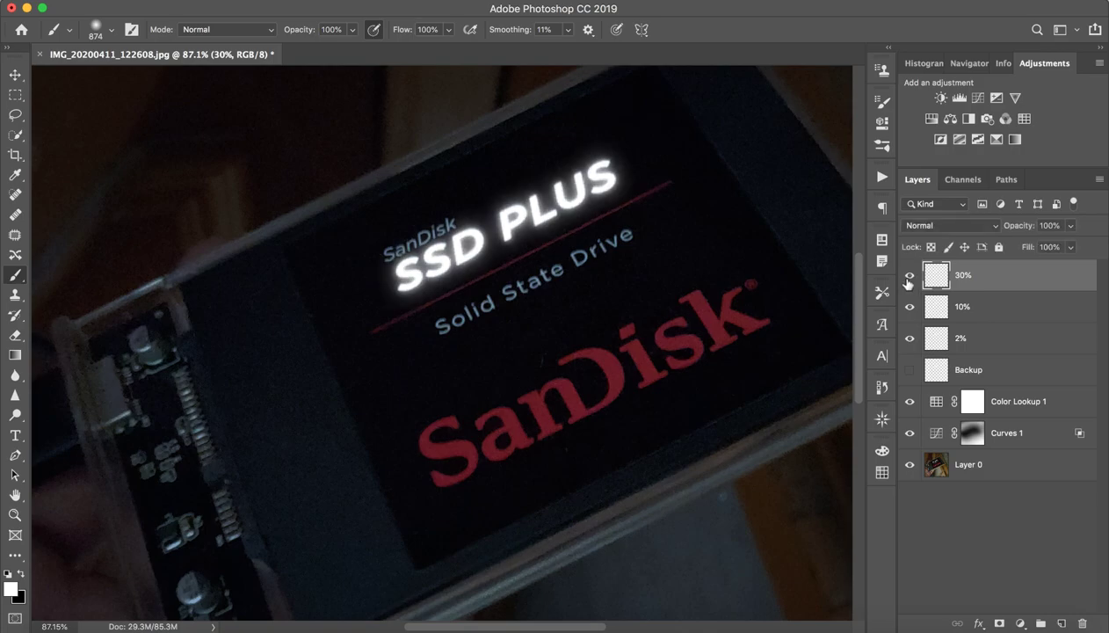
Step: Duplicate the 30% glow layer and give the copy a 90-pixel Gaussian Blur
{"action": "key", "text": "ctrl+j"}
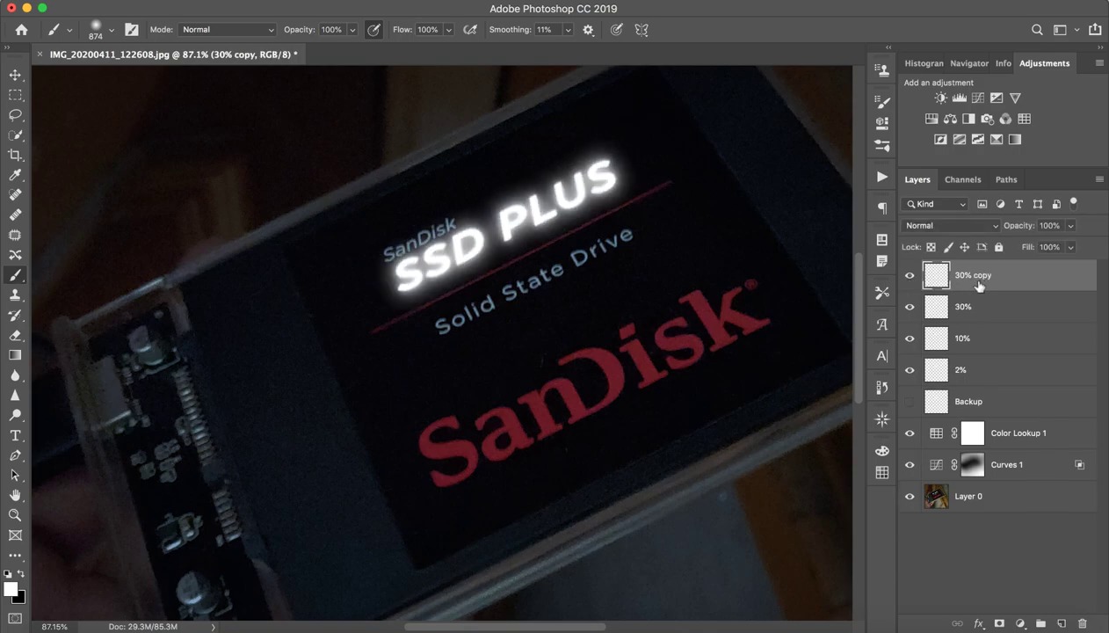
{"action": "left_click", "coordinate": [380, 1]}
{"action": "mouse_move", "coordinate": [386, 173]}
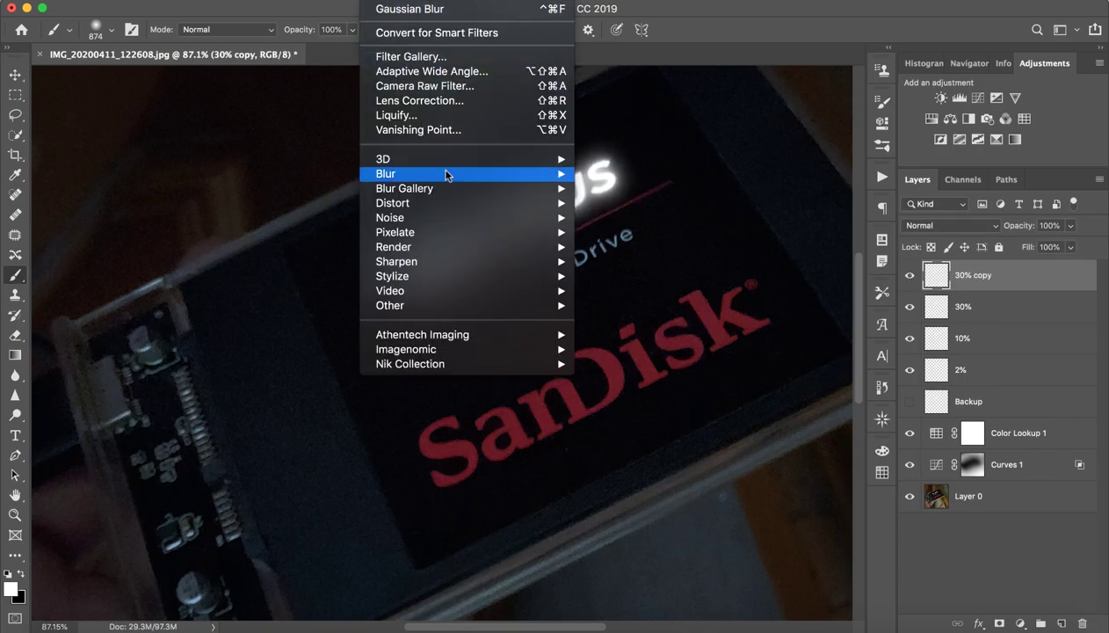
{"action": "left_click", "coordinate": [645, 239]}
{"action": "type", "text": "90"}
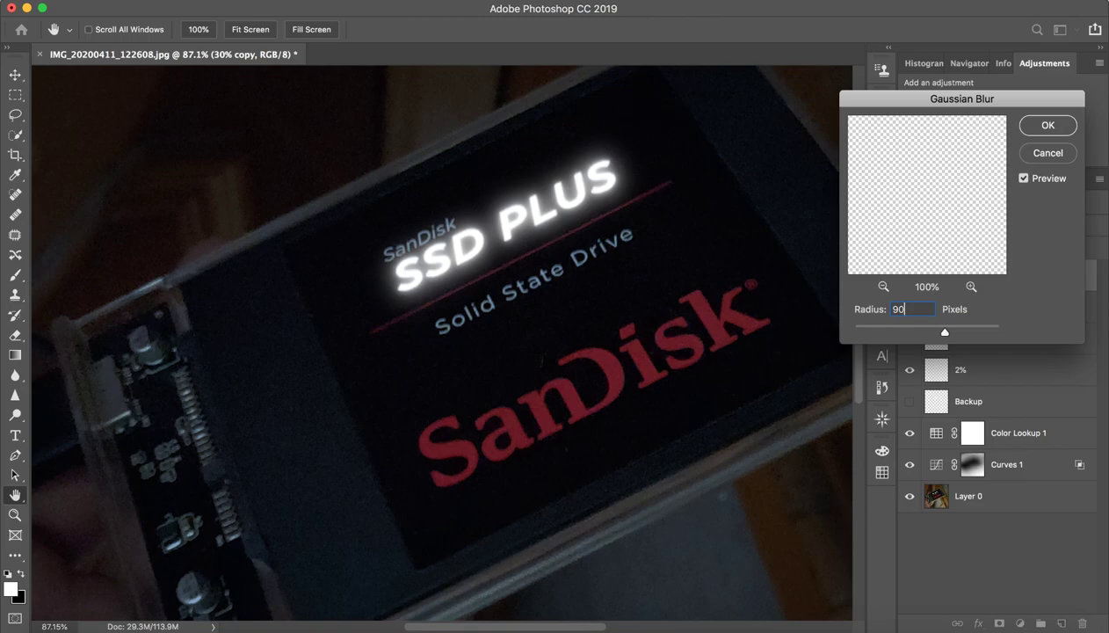
{"action": "key", "text": "Return"}
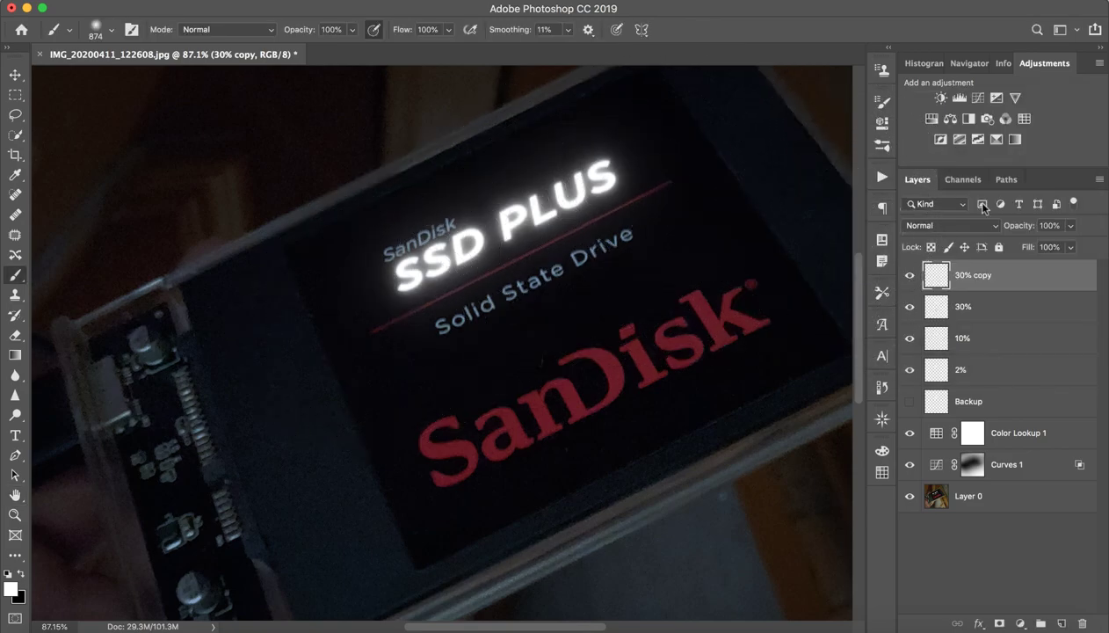
{"action": "left_click", "coordinate": [910, 276]}
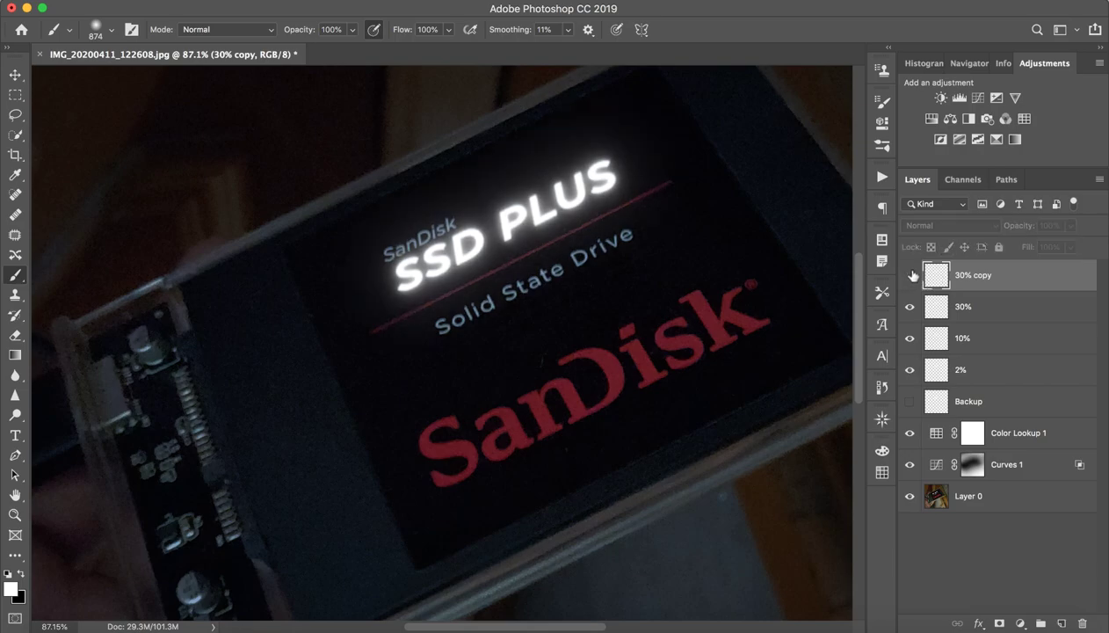
{"action": "left_click", "coordinate": [913, 276]}
{"action": "left_click", "coordinate": [911, 276]}
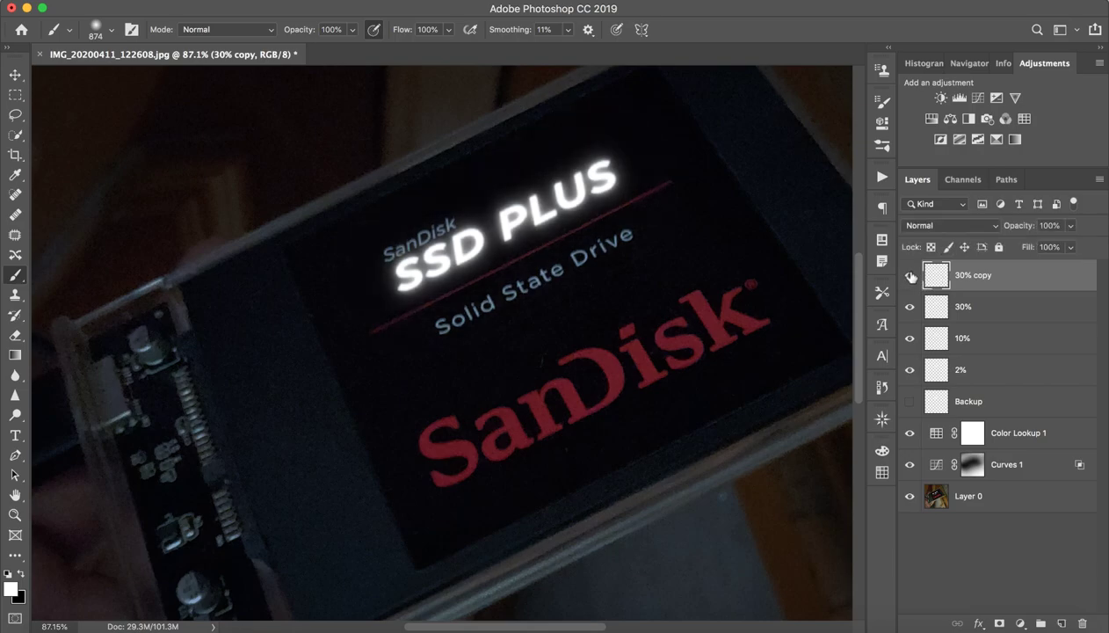
{"action": "left_click", "coordinate": [996, 339]}
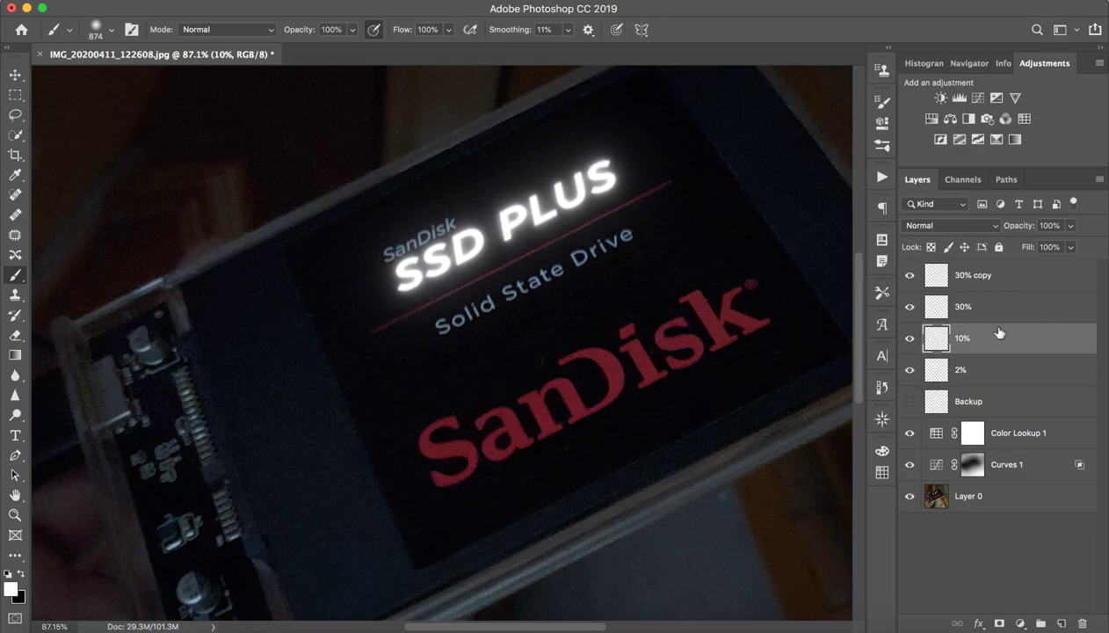
Step: Duplicate the 10% glow layer, blur the copy at 10 pixels, and compare it on and off
{"action": "key", "text": "ctrl+j"}
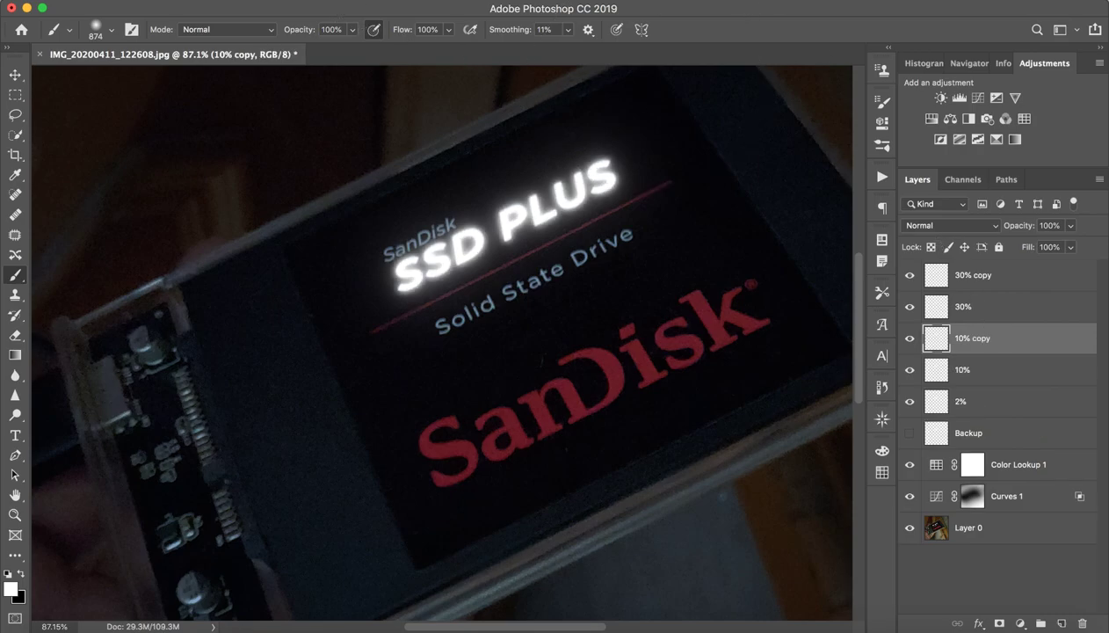
{"action": "left_click", "coordinate": [404, 0]}
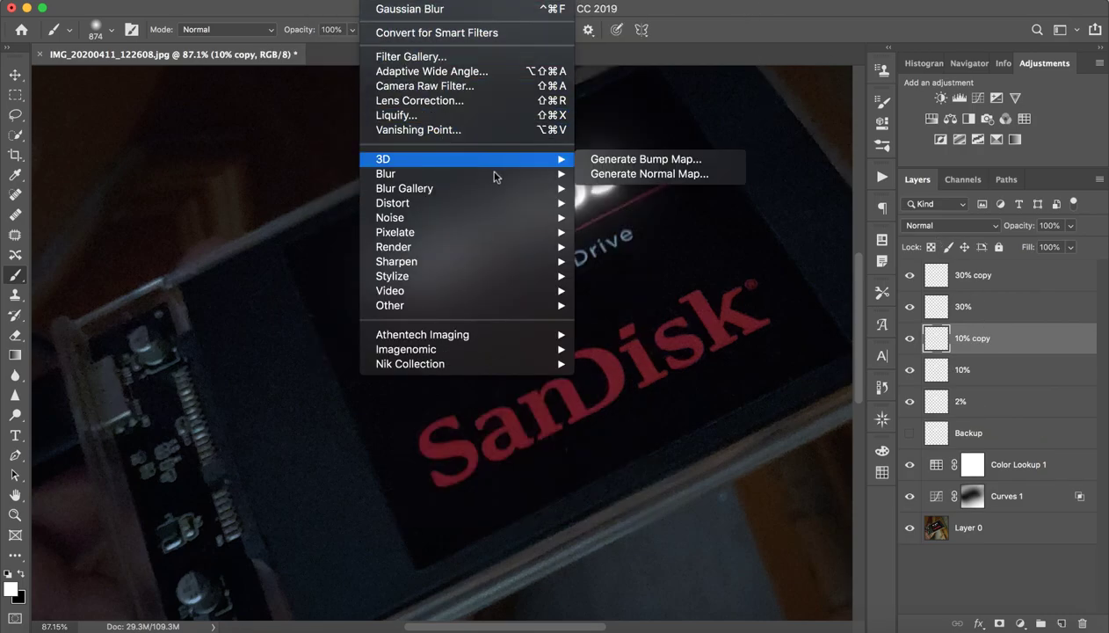
{"action": "mouse_move", "coordinate": [386, 174]}
{"action": "left_click", "coordinate": [643, 231]}
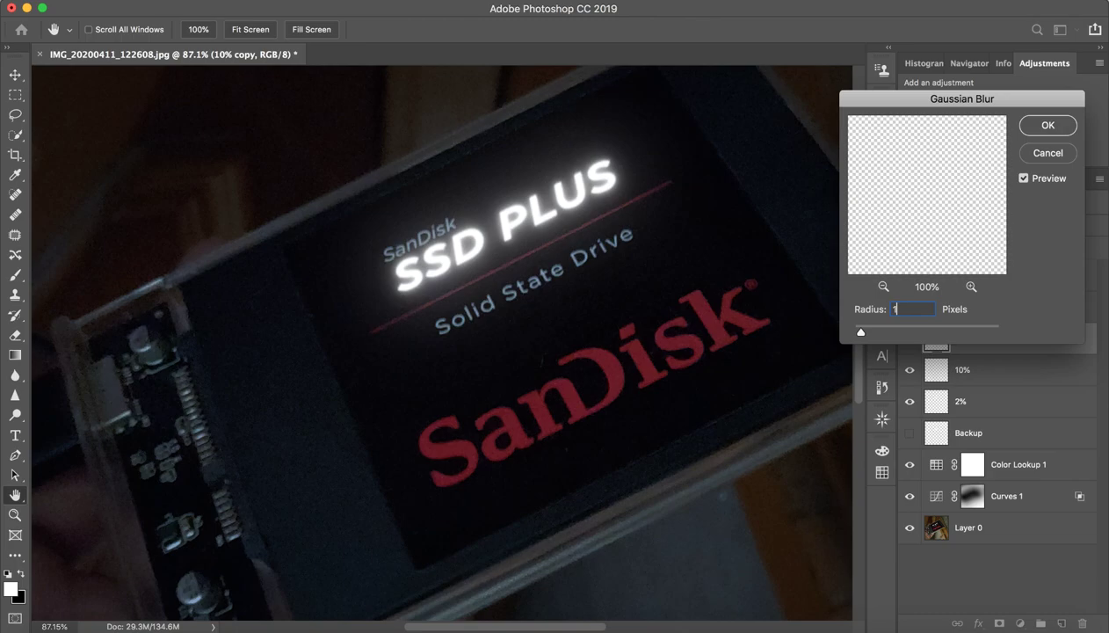
{"action": "type", "text": "0"}
{"action": "key", "text": "Return"}
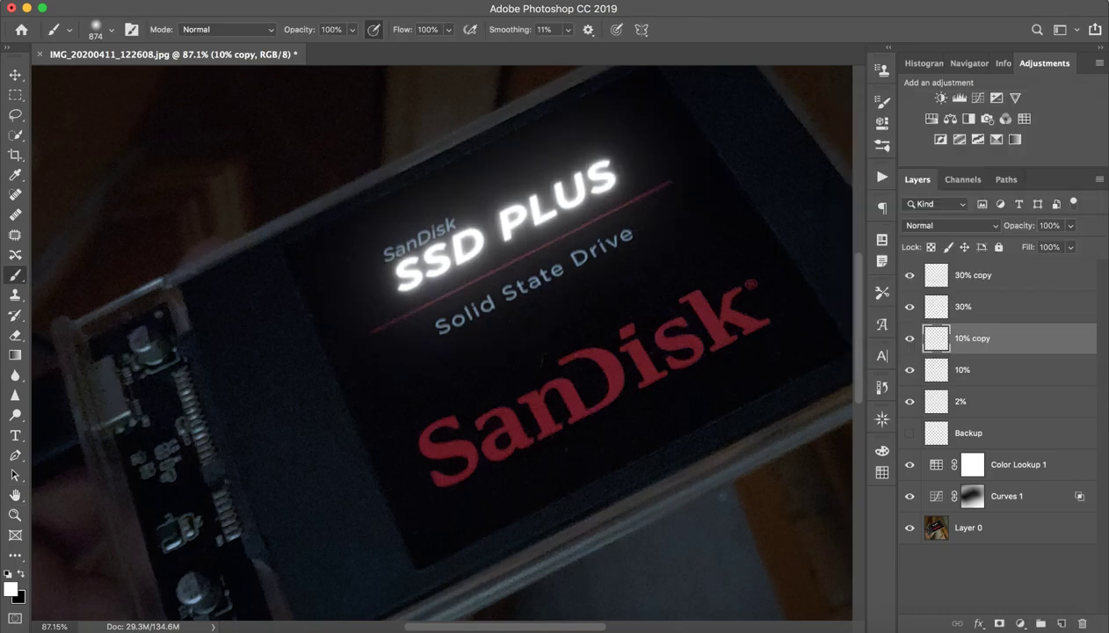
{"action": "left_click", "coordinate": [910, 340]}
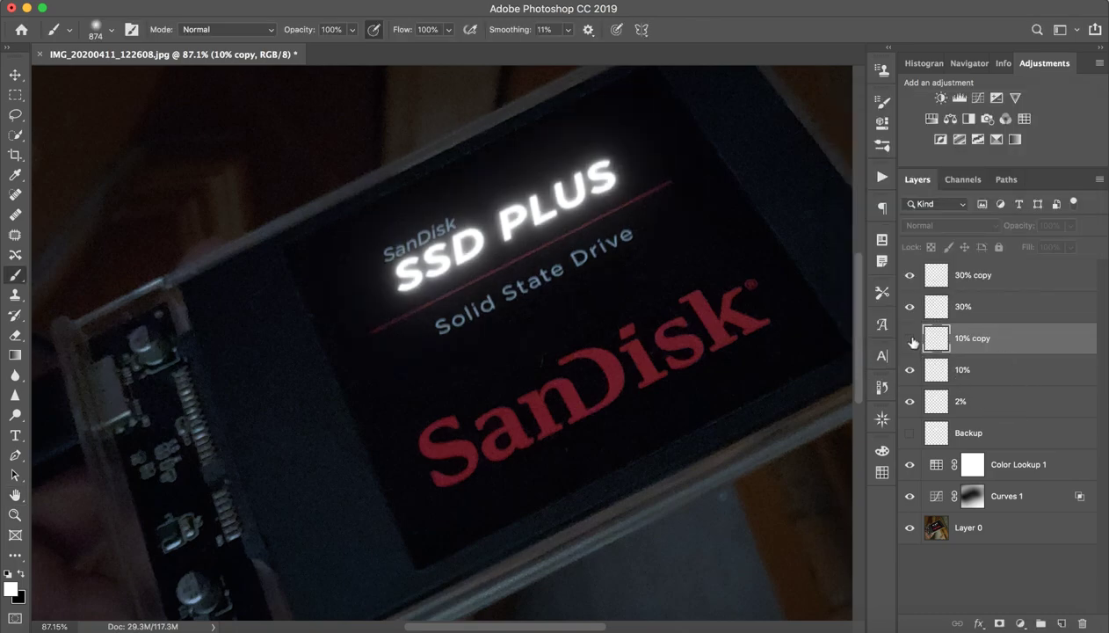
{"action": "left_click", "coordinate": [911, 339]}
{"action": "left_click", "coordinate": [911, 339]}
{"action": "left_click", "coordinate": [910, 277]}
{"action": "left_click", "coordinate": [911, 339]}
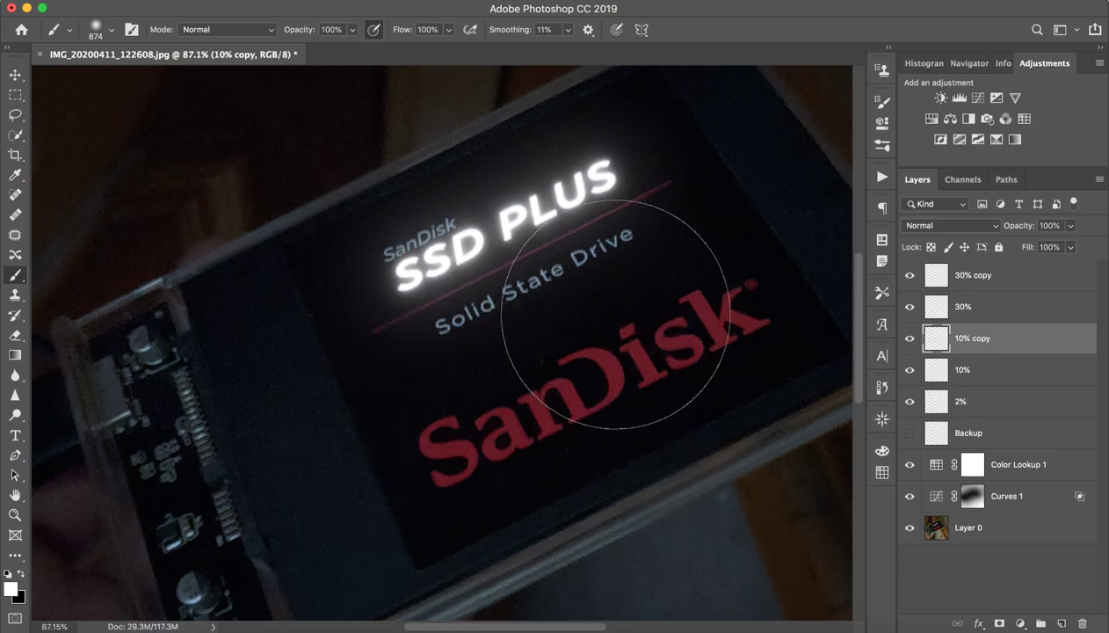
Step: Zoom out on the drive and add a new empty layer above the 30% copy
{"action": "key", "text": "z"}
{"action": "left_click_drag", "start_coordinate": [594, 314], "coordinate": [602, 314]}
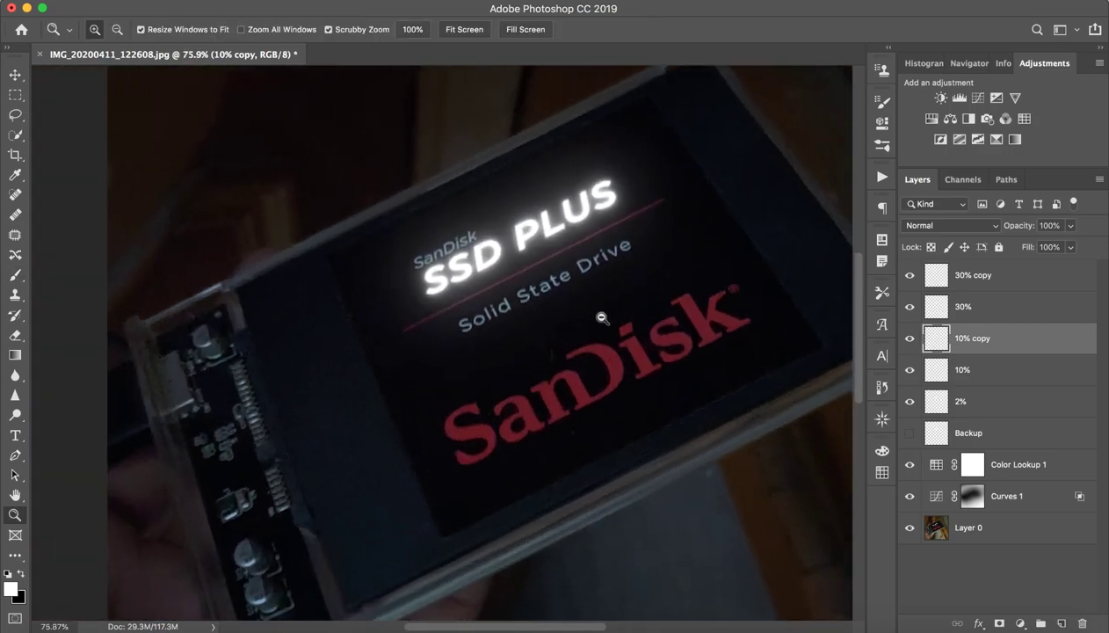
{"action": "key", "text": "b"}
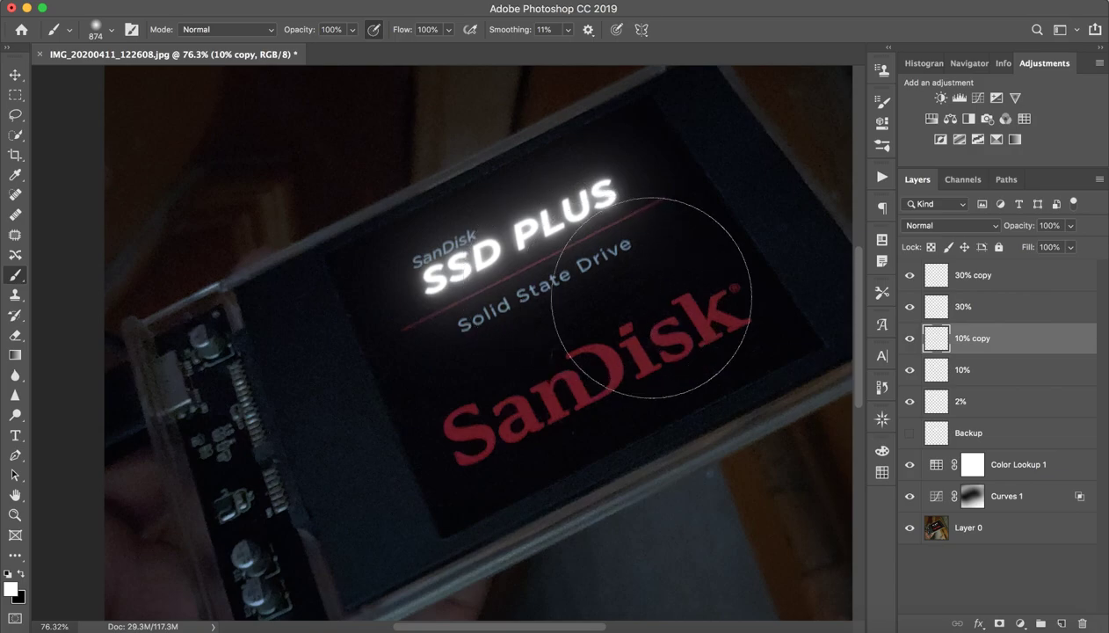
{"action": "left_click", "coordinate": [1002, 285]}
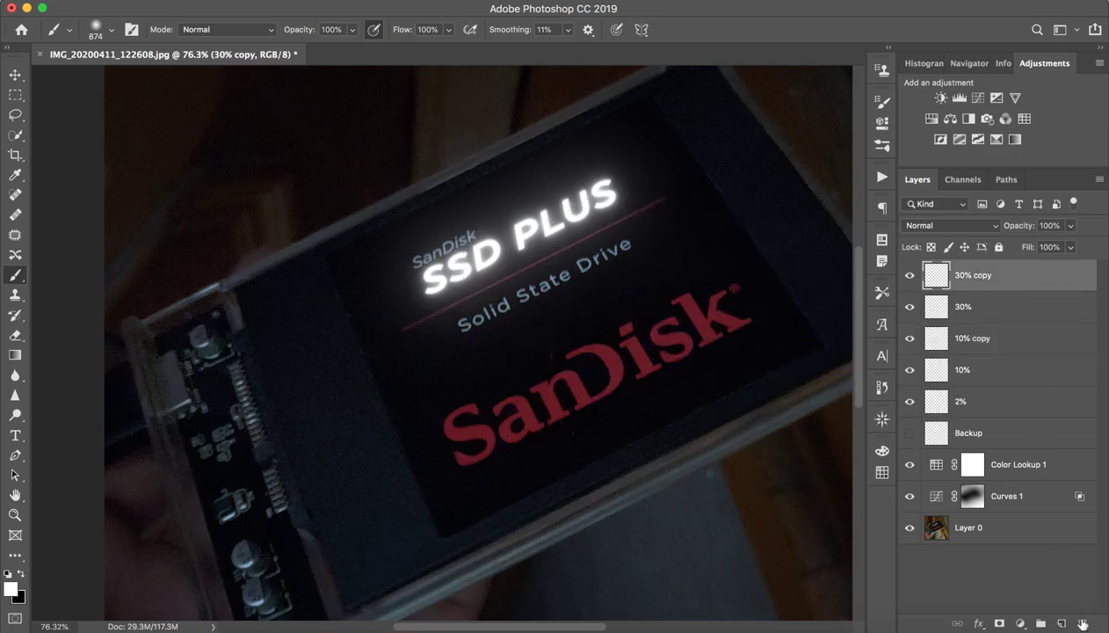
{"action": "left_click", "coordinate": [1061, 622]}
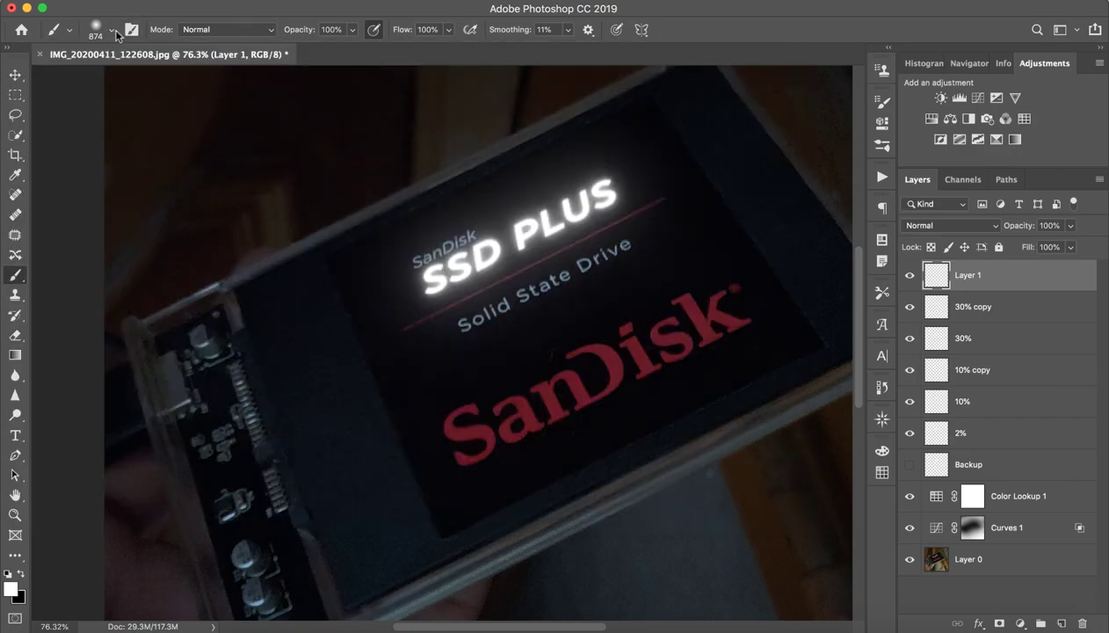
Step: Choose a hard round brush and shrink it to a thin size, discarding trial strokes
{"action": "left_click", "coordinate": [112, 31]}
{"action": "left_click", "coordinate": [377, 190]}
{"action": "left_click", "coordinate": [390, 24]}
{"action": "mouse_move", "coordinate": [358, 238]}
{"action": "left_mouse_down"}
{"action": "mouse_move", "coordinate": [340, 229]}
{"action": "mouse_move", "coordinate": [547, 128]}
{"action": "left_mouse_up"}
{"action": "key", "text": "super+z"}
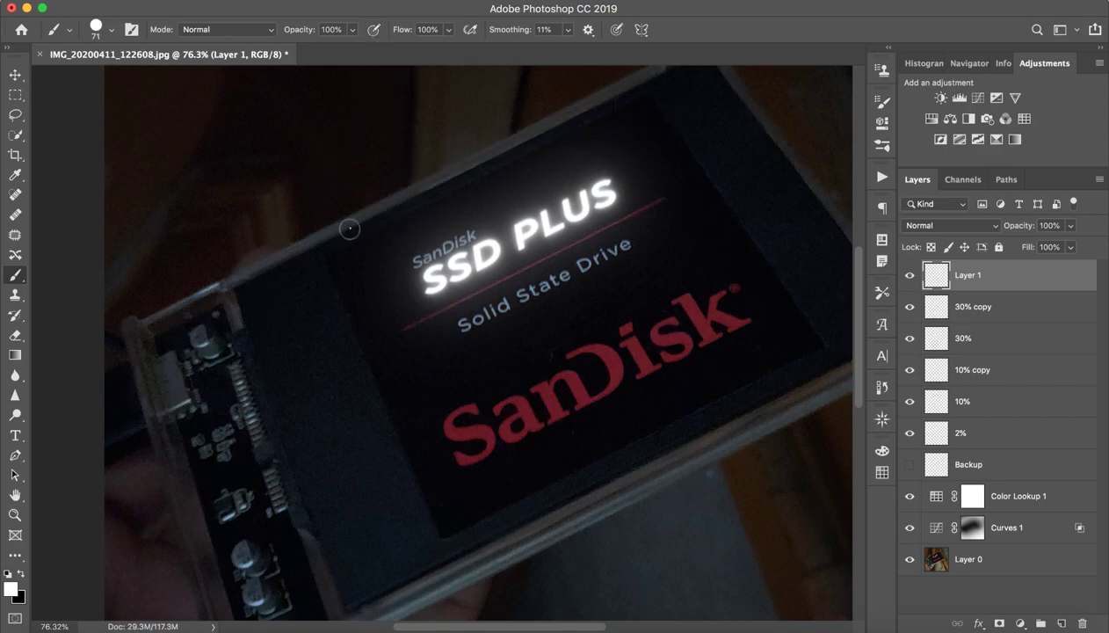
{"action": "left_click_drag", "start_coordinate": [353, 221], "coordinate": [475, 159]}
{"action": "key", "text": "super+z"}
{"action": "mouse_move", "coordinate": [362, 217]}
{"action": "left_mouse_down"}
{"action": "mouse_move", "coordinate": [577, 116]}
{"action": "mouse_move", "coordinate": [531, 167]}
{"action": "left_mouse_up"}
{"action": "key", "text": "super+z"}
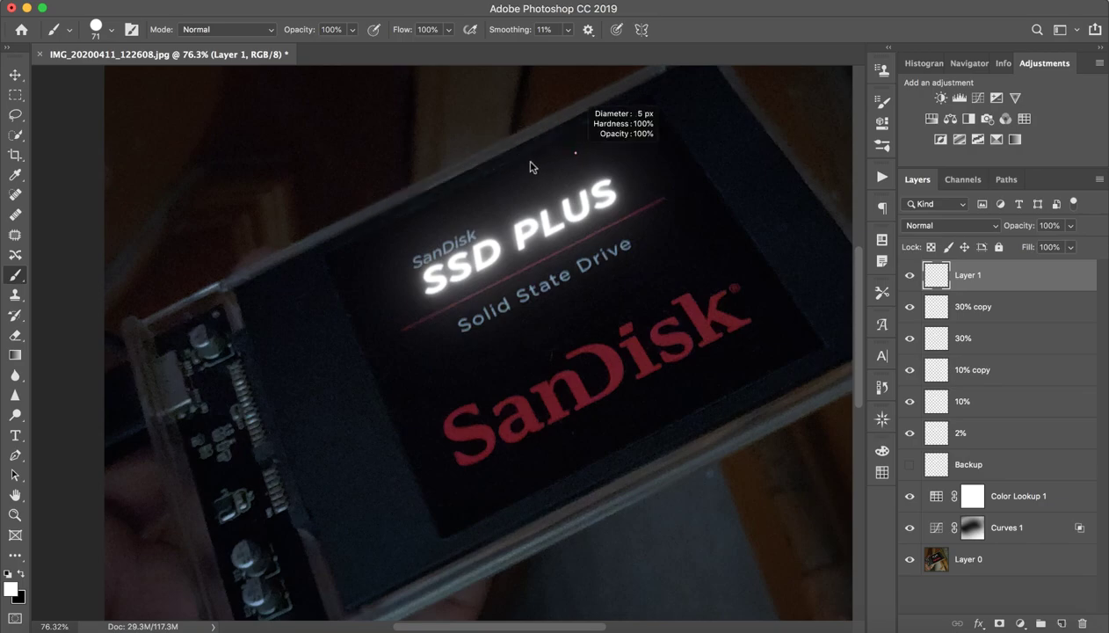
{"action": "left_click_drag", "start_coordinate": [387, 202], "coordinate": [534, 142]}
{"action": "key", "text": "super+z"}
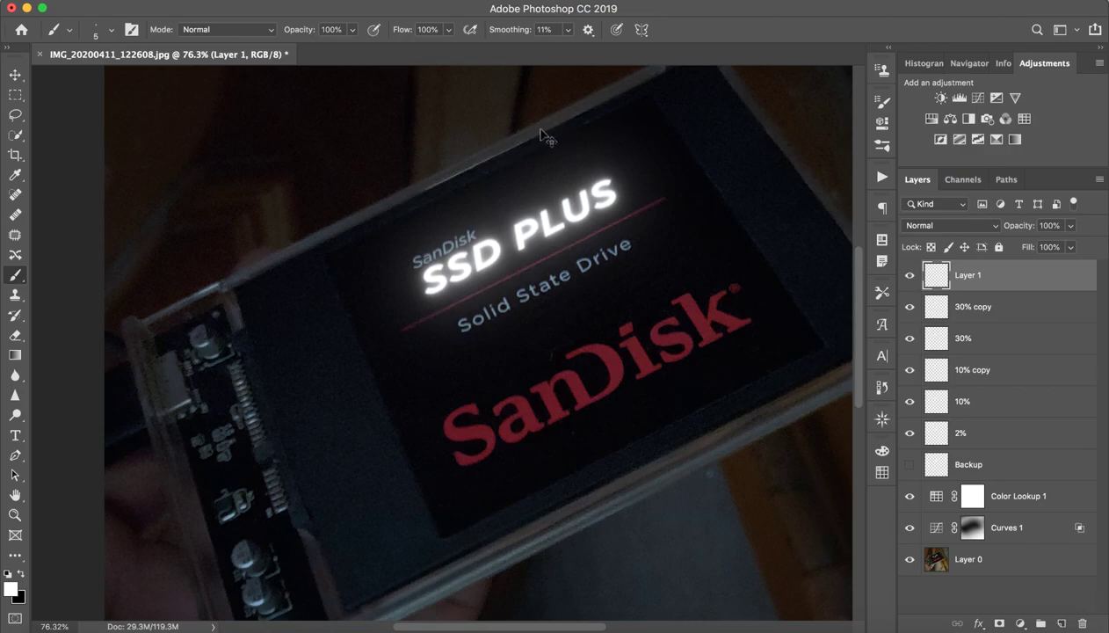
{"action": "left_click_drag", "start_coordinate": [431, 190], "coordinate": [433, 194]}
Step: Draw a straight white highlight line along the drive's top edge and duplicate Layer 1
{"action": "left_click", "coordinate": [547, 130], "text": "shift"}
{"action": "left_click", "coordinate": [387, 209], "text": "shift"}
{"action": "left_click", "coordinate": [388, 209], "text": "shift"}
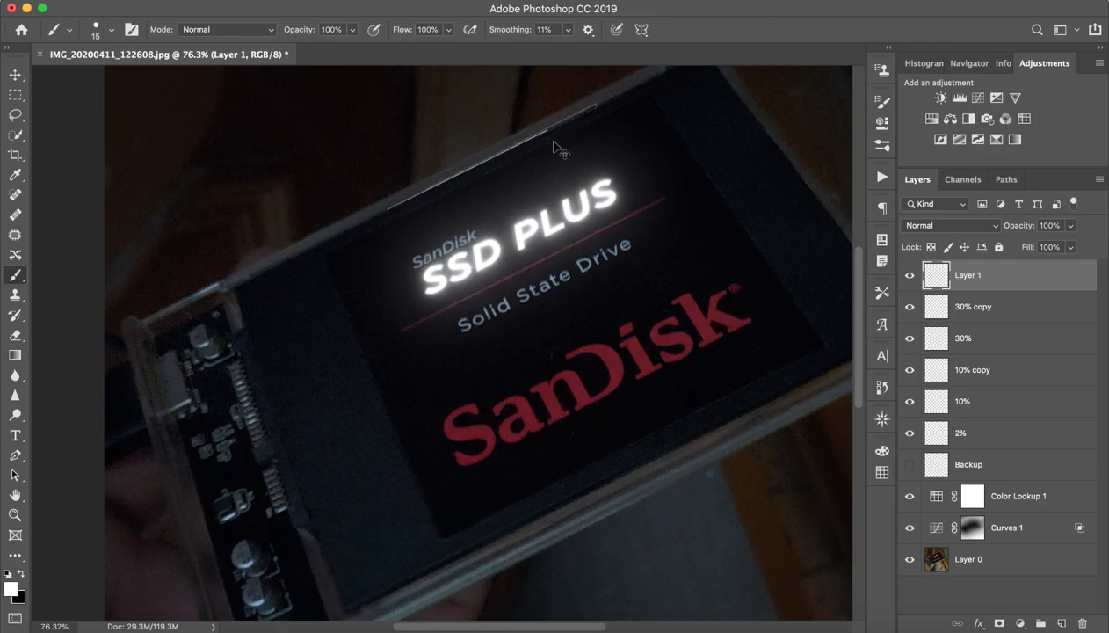
{"action": "key", "text": "ctrl+z"}
{"action": "key", "text": "ctrl+z"}
{"action": "key", "text": "ctrl+z"}
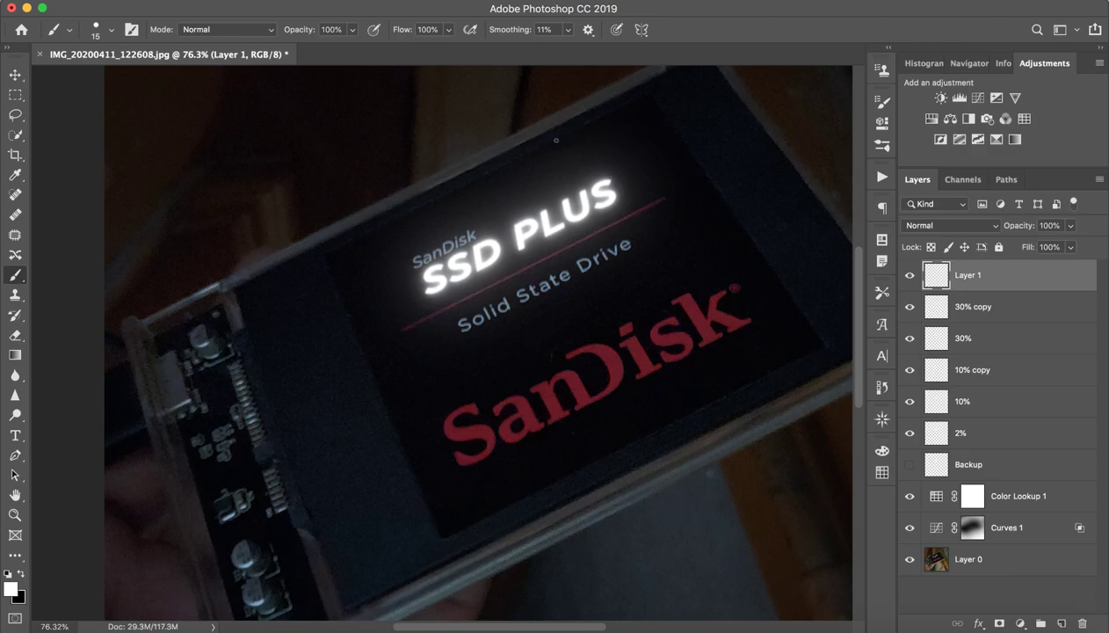
{"action": "left_click", "coordinate": [596, 104]}
{"action": "left_click", "coordinate": [345, 229], "text": "shift"}
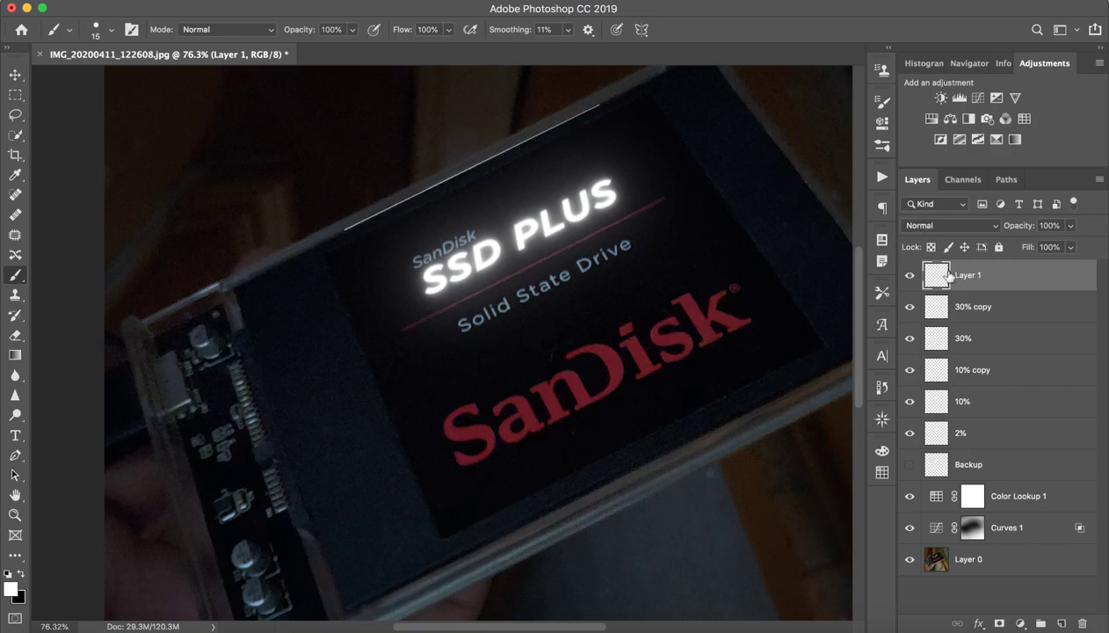
{"action": "key", "text": "super+j"}
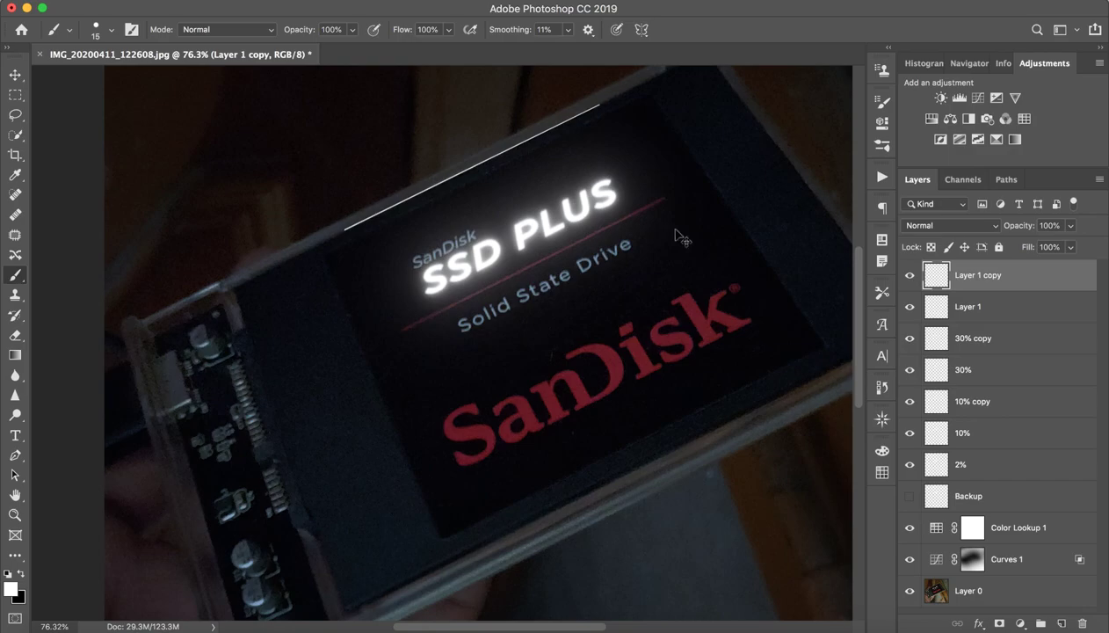
Step: Make two copies of the highlight layer and blur Layer 1 at 2 pixels
{"action": "key", "text": "super+z"}
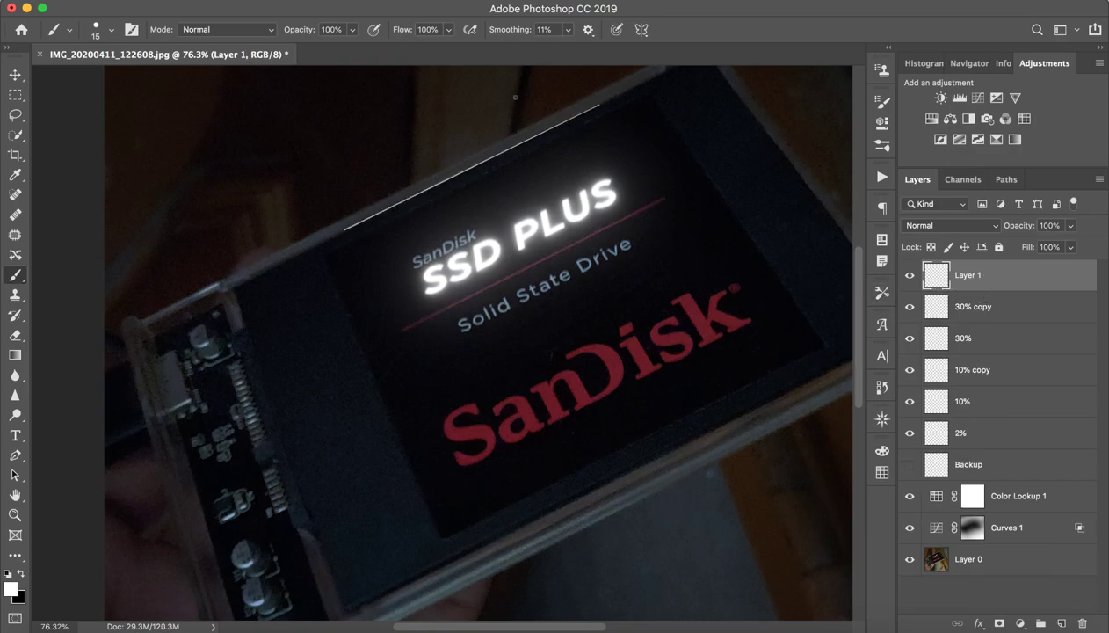
{"action": "key", "text": "super+j"}
{"action": "key", "text": "super+j"}
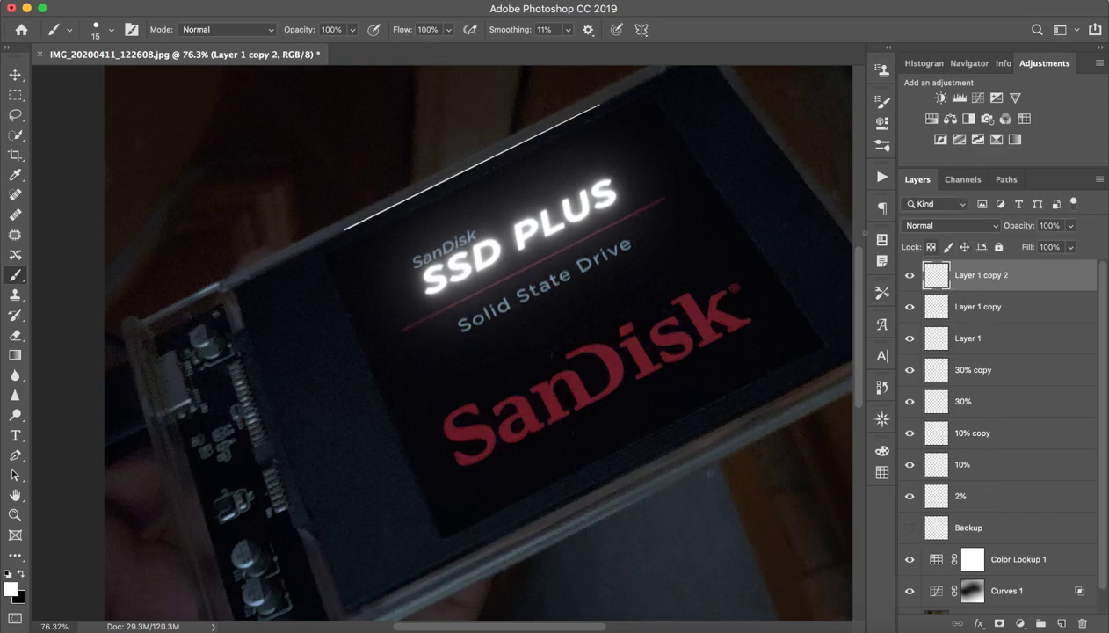
{"action": "left_click", "coordinate": [1036, 315]}
{"action": "left_click", "coordinate": [379, 2]}
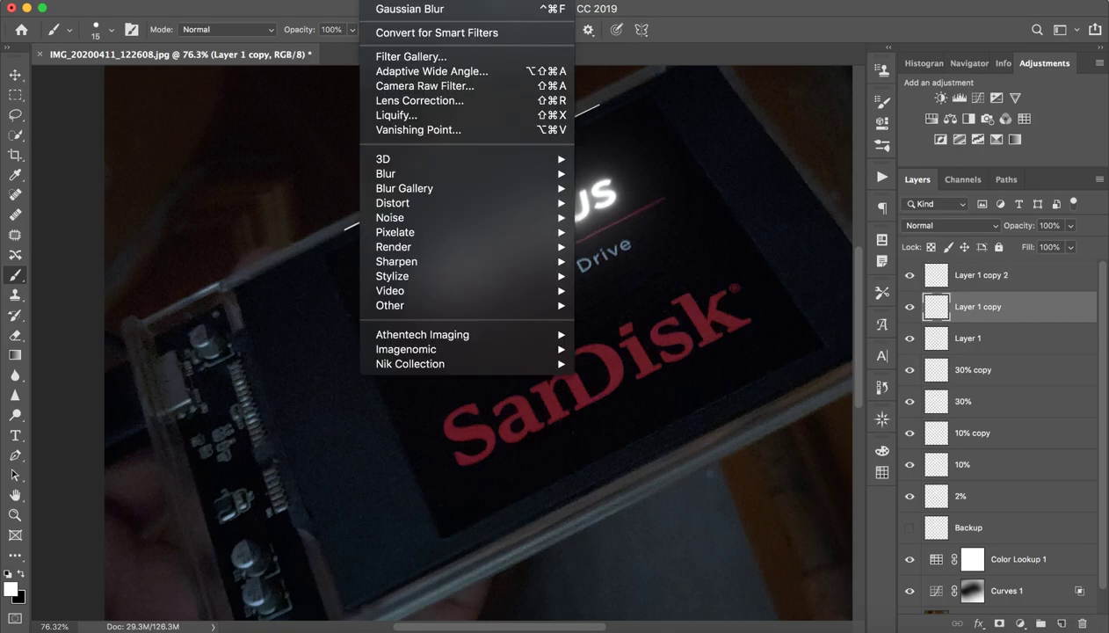
{"action": "left_click", "coordinate": [981, 339]}
{"action": "left_click", "coordinate": [982, 342]}
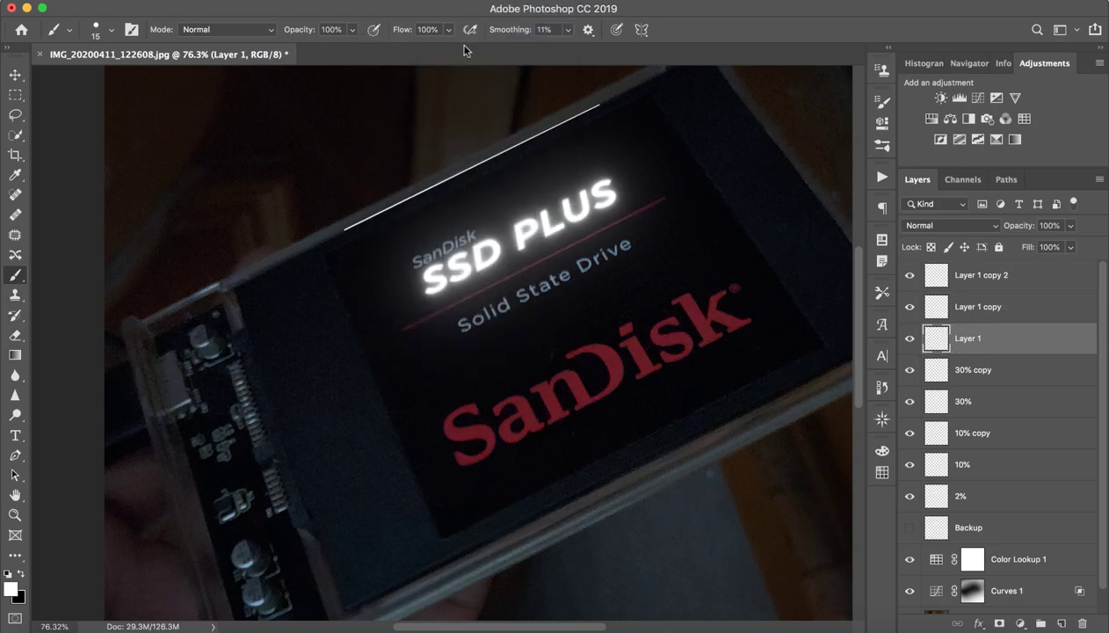
{"action": "left_click", "coordinate": [387, 2]}
{"action": "mouse_move", "coordinate": [386, 173]}
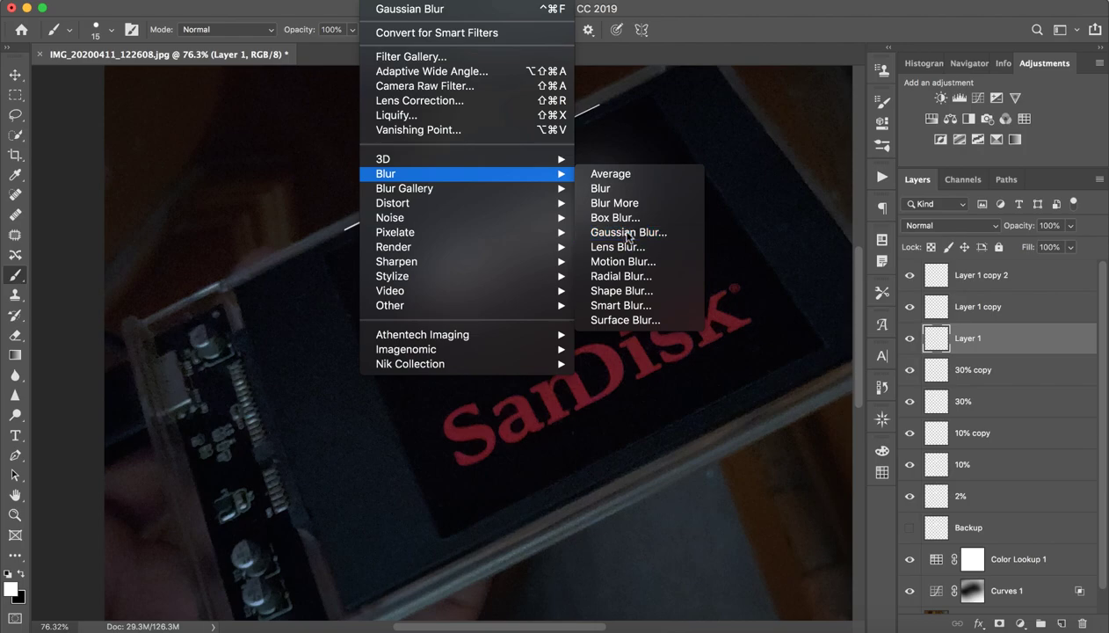
{"action": "left_click", "coordinate": [629, 235]}
{"action": "type", "text": "2"}
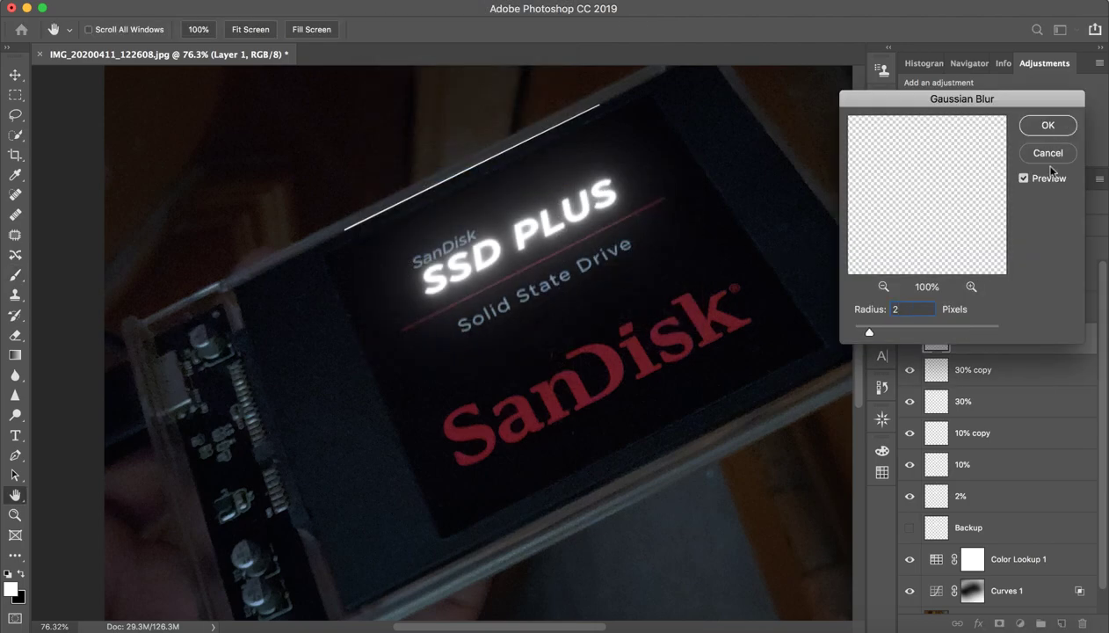
Step: Blur Layer 1 copy at 10 pixels and Layer 1 copy 2 at 30 pixels
{"action": "left_click", "coordinate": [1002, 304]}
{"action": "left_click", "coordinate": [387, 2]}
{"action": "mouse_move", "coordinate": [466, 173]}
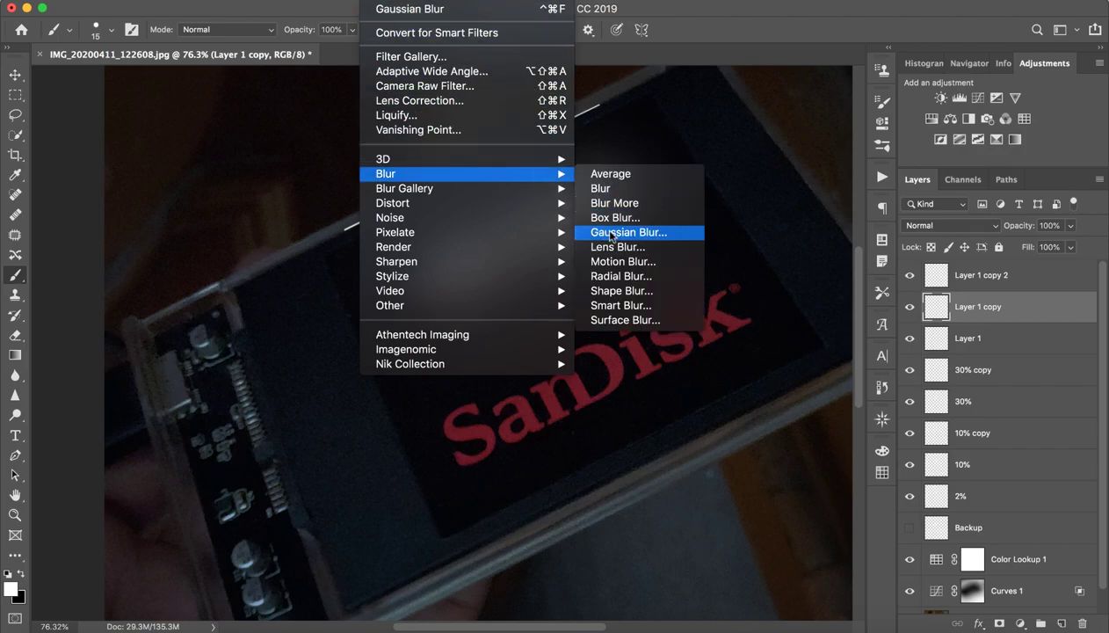
{"action": "left_click", "coordinate": [628, 232]}
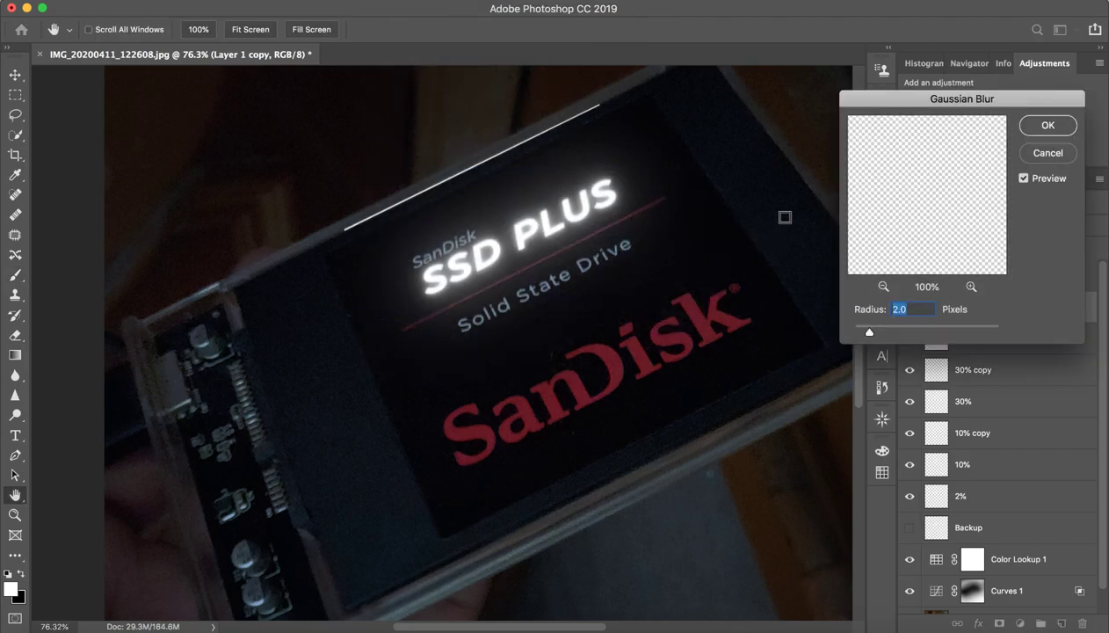
{"action": "type", "text": "10"}
{"action": "key", "text": "Return"}
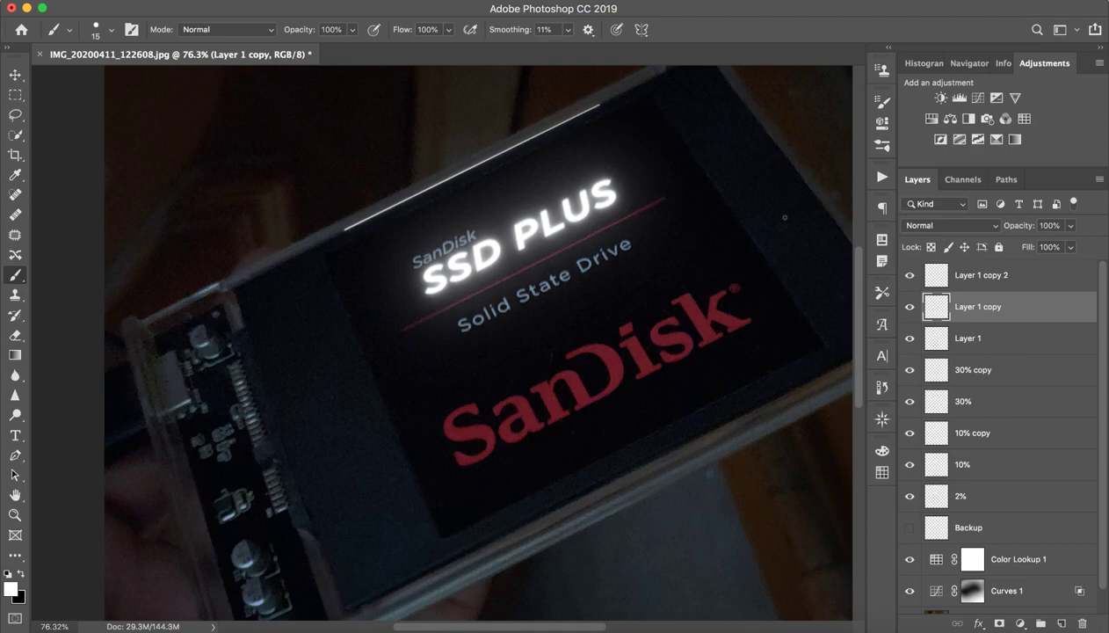
{"action": "double_click", "coordinate": [1038, 274]}
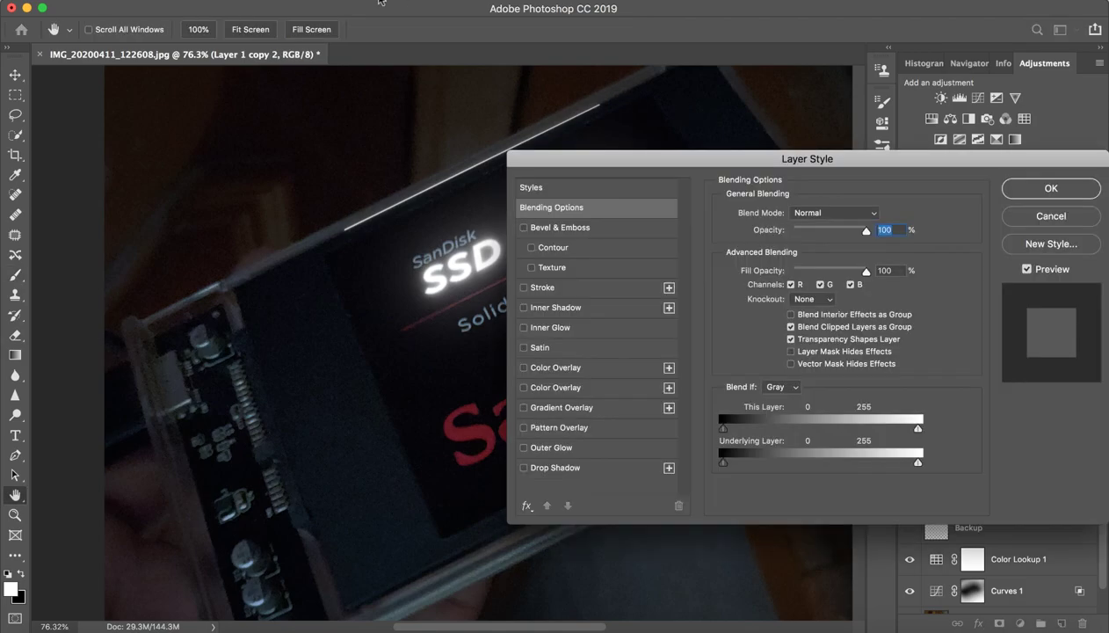
{"action": "left_click", "coordinate": [1032, 218]}
{"action": "left_click", "coordinate": [413, 9]}
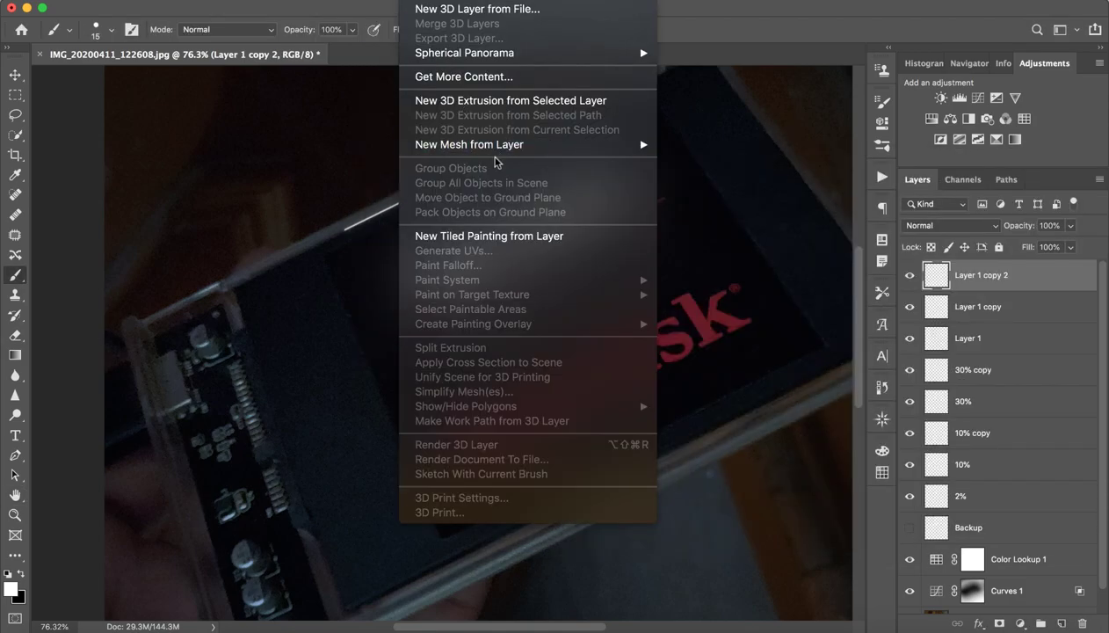
{"action": "mouse_move", "coordinate": [386, 173]}
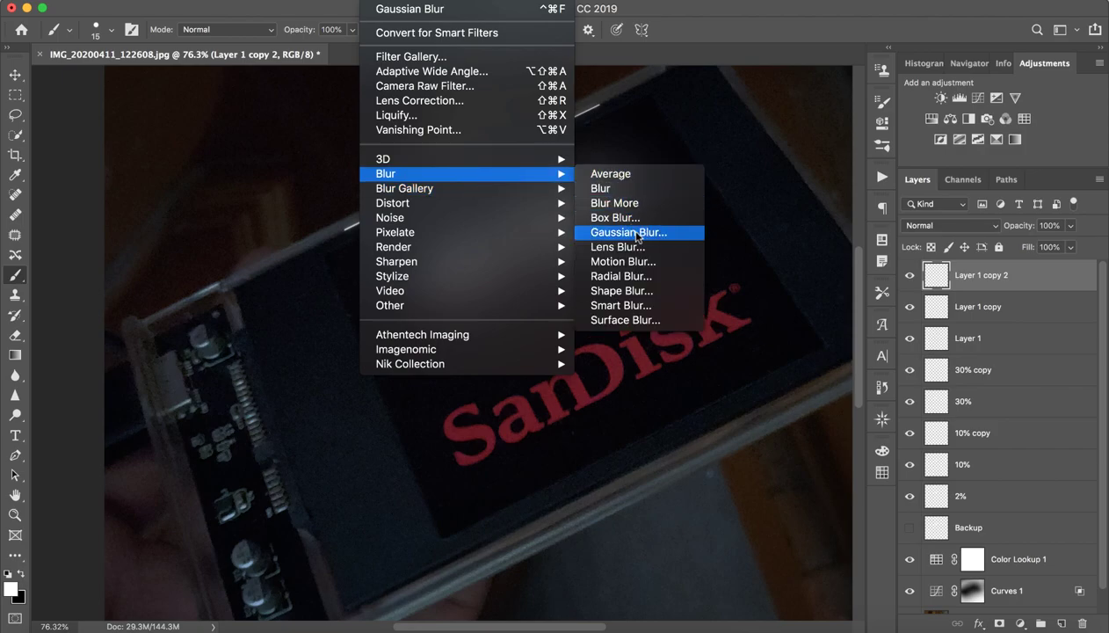
{"action": "left_click", "coordinate": [625, 231]}
{"action": "type", "text": "30"}
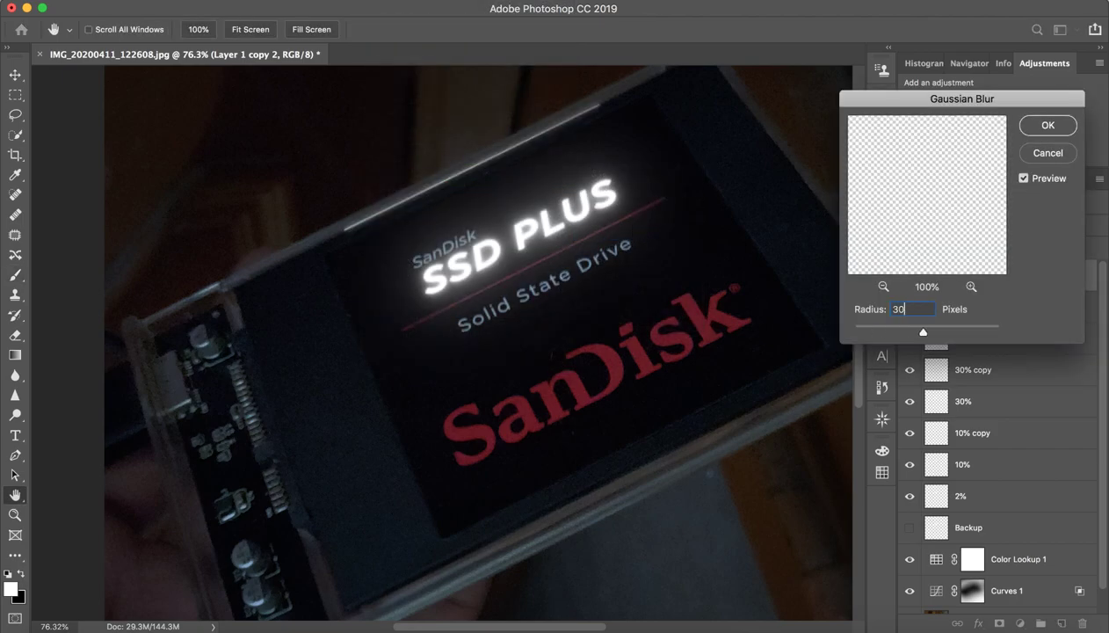
{"action": "key", "text": "Return"}
Step: Select all three highlight layers and merge them into Layer 1 copy 2
{"action": "key", "text": "b"}
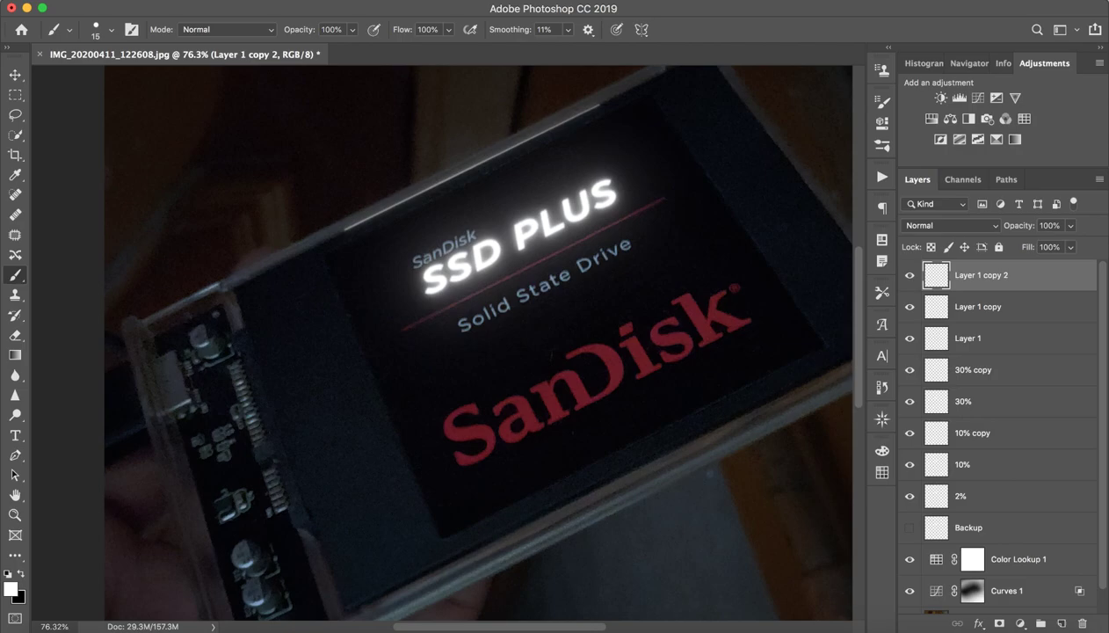
{"action": "key", "text": "z"}
{"action": "left_click_drag", "start_coordinate": [335, 224], "coordinate": [414, 224]}
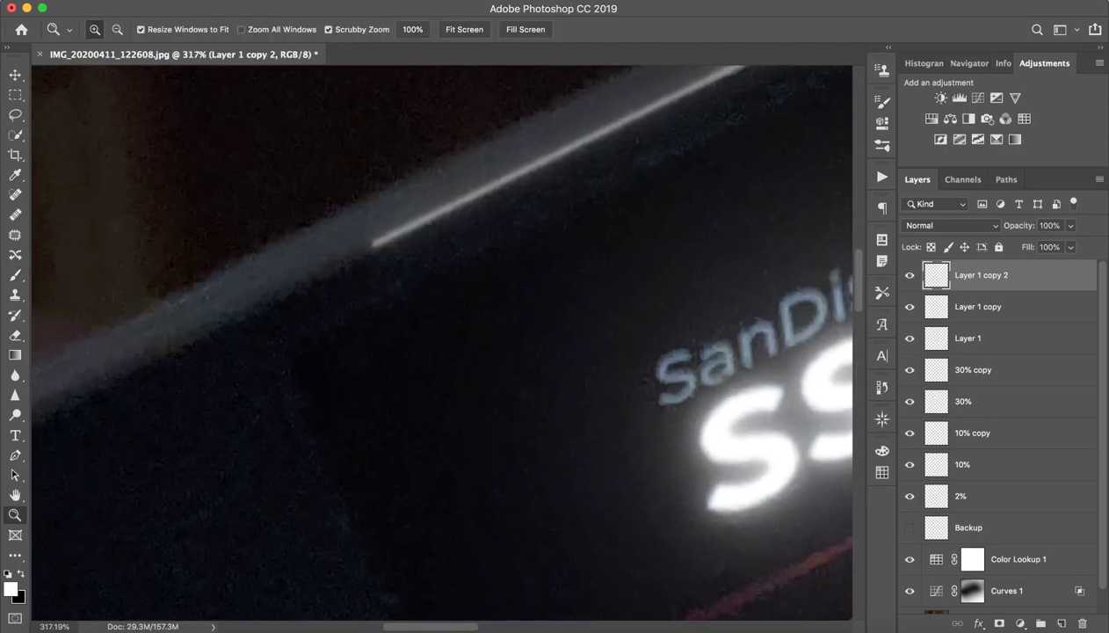
{"action": "key", "text": "ctrl+0"}
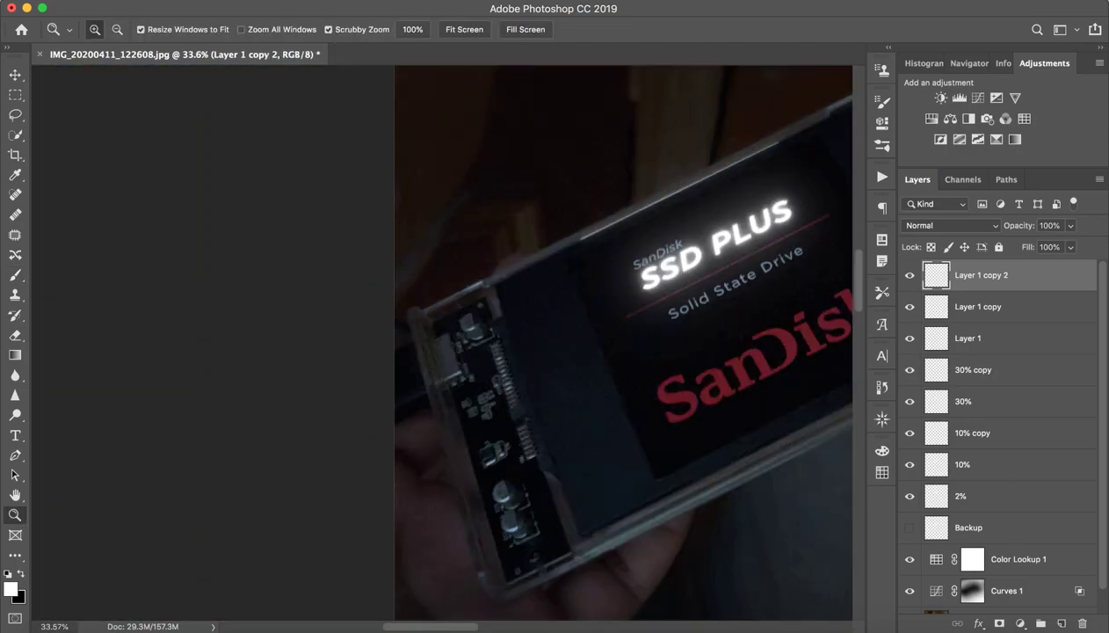
{"action": "key", "text": "ctrl+0"}
{"action": "key", "text": "b"}
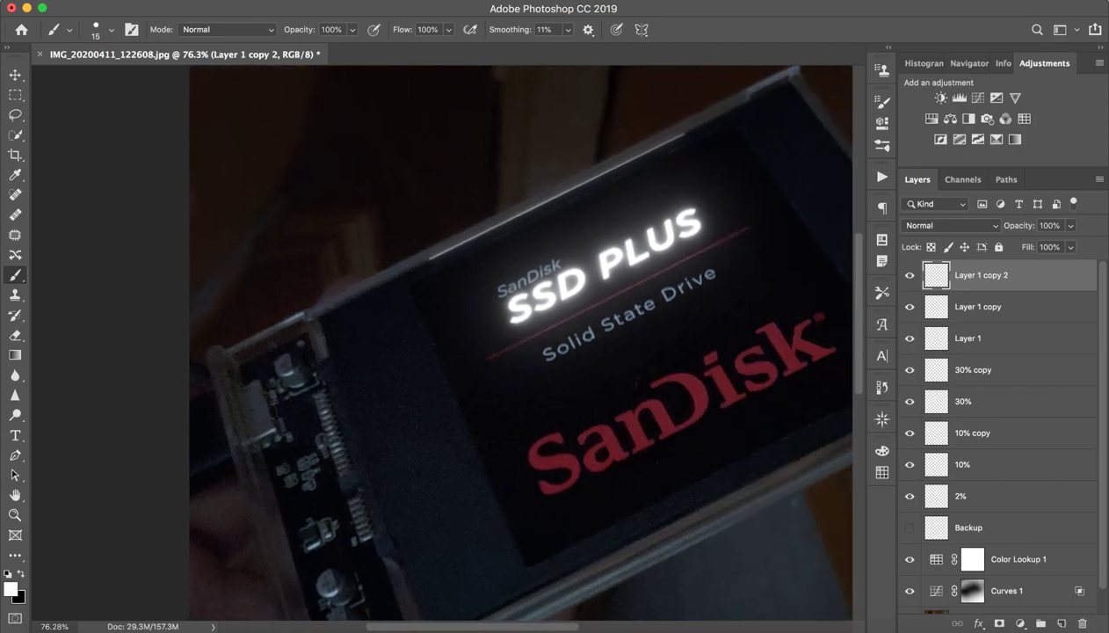
{"action": "key", "text": "alt+shift+bracketleft"}
{"action": "key", "text": "alt+shift+bracketleft"}
{"action": "key", "text": "ctrl+e"}
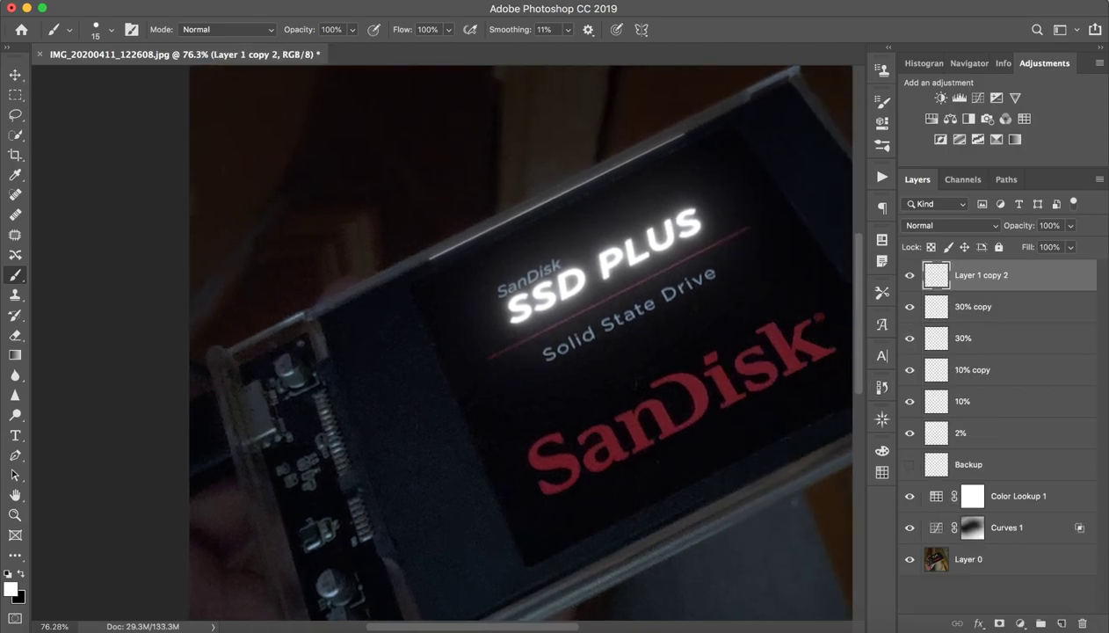
Step: Add a layer mask and set up a black Soft Round brush at 0% hardness, 547 px
{"action": "left_click", "coordinate": [999, 623]}
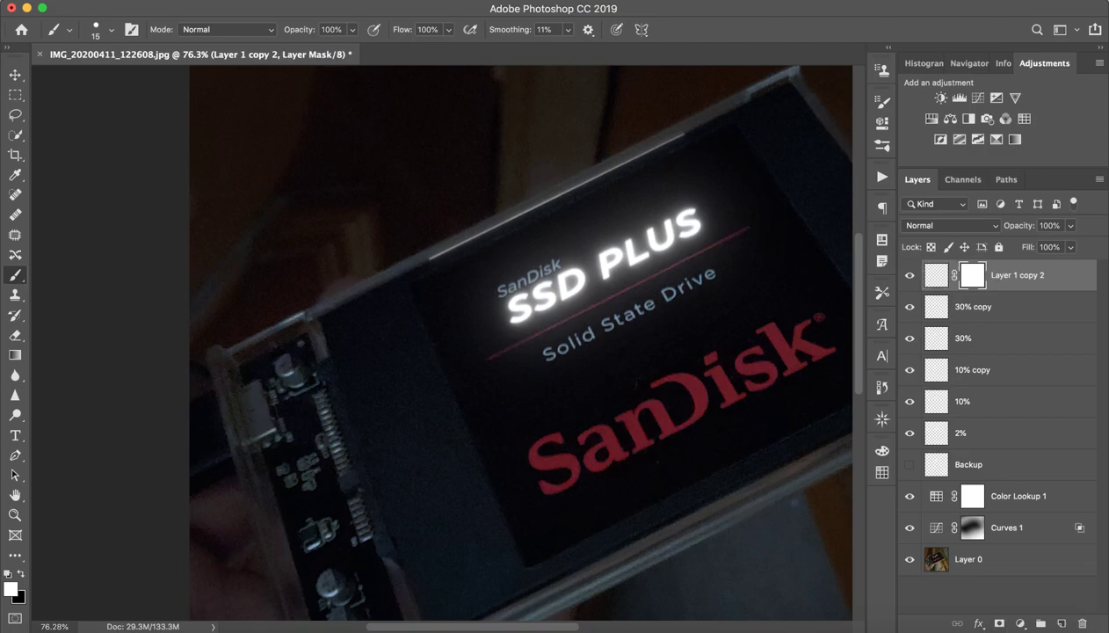
{"action": "left_click", "coordinate": [111, 30]}
{"action": "left_click", "coordinate": [687, 203]}
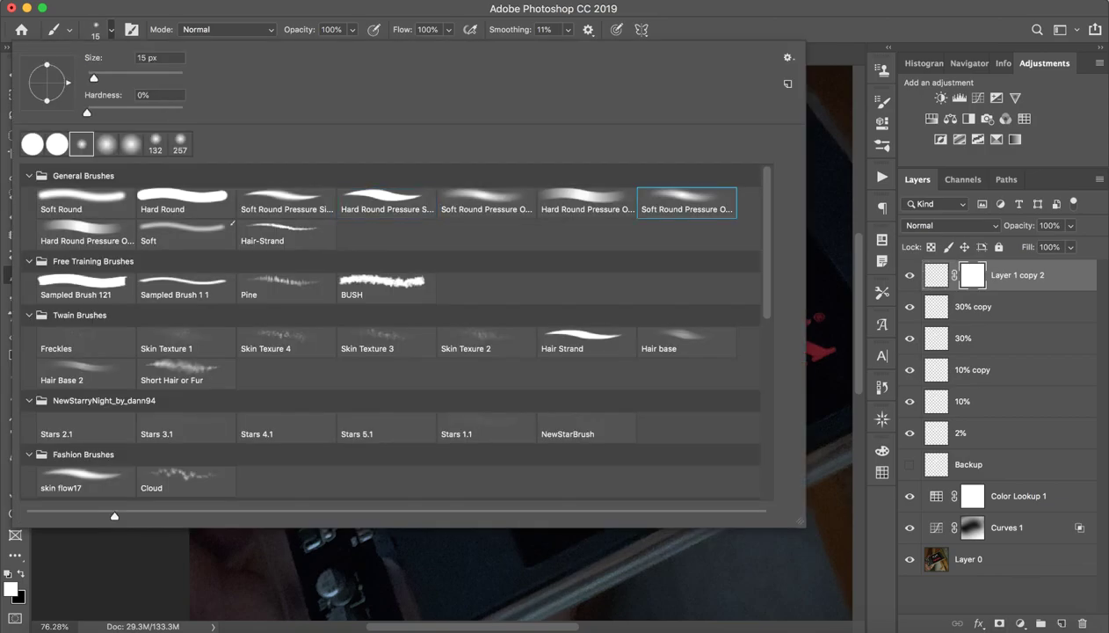
{"action": "key", "text": "Return"}
{"action": "left_click_drag", "start_coordinate": [401, 297], "coordinate": [477, 295]}
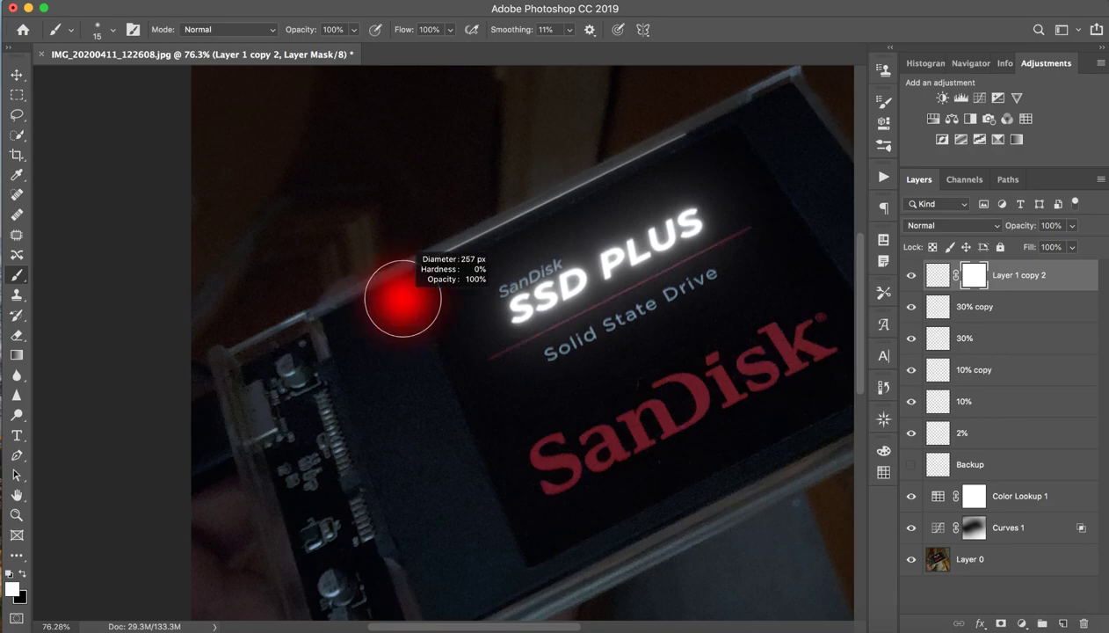
{"action": "key", "text": "x"}
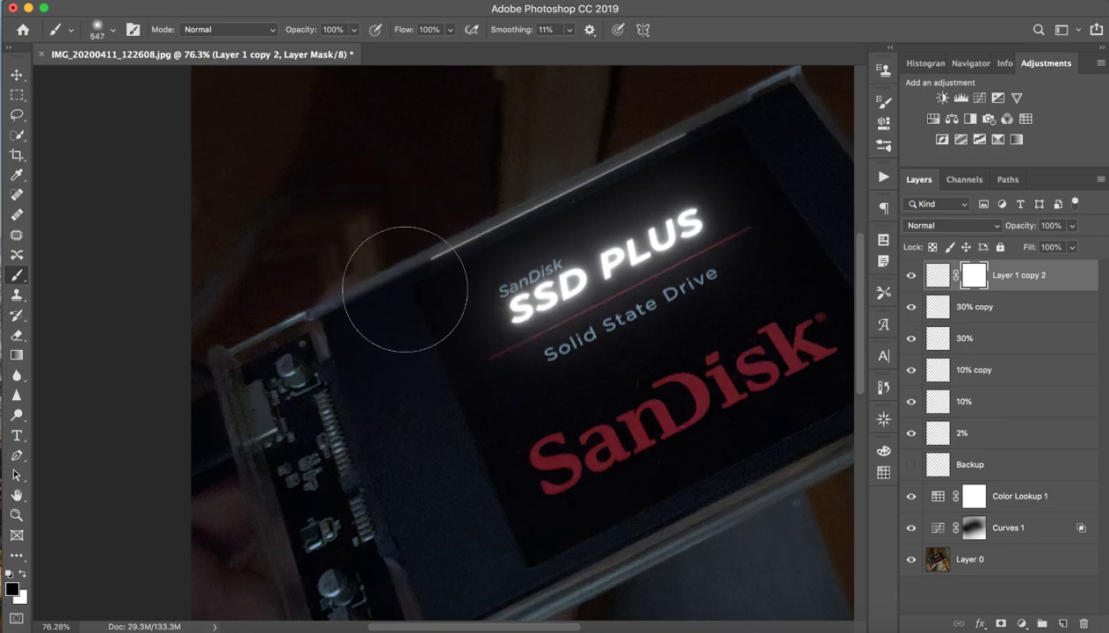
Step: Paint black on the mask to fade the glare along the drive's top edges
{"action": "left_click_drag", "start_coordinate": [451, 251], "coordinate": [471, 297]}
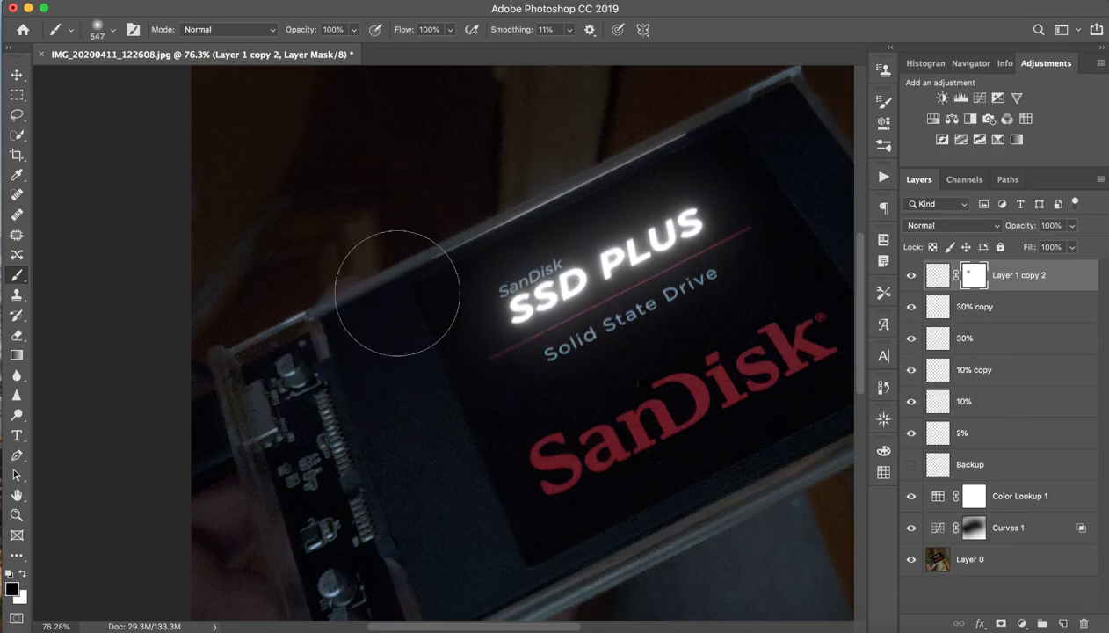
{"action": "left_click_drag", "start_coordinate": [720, 129], "coordinate": [754, 103]}
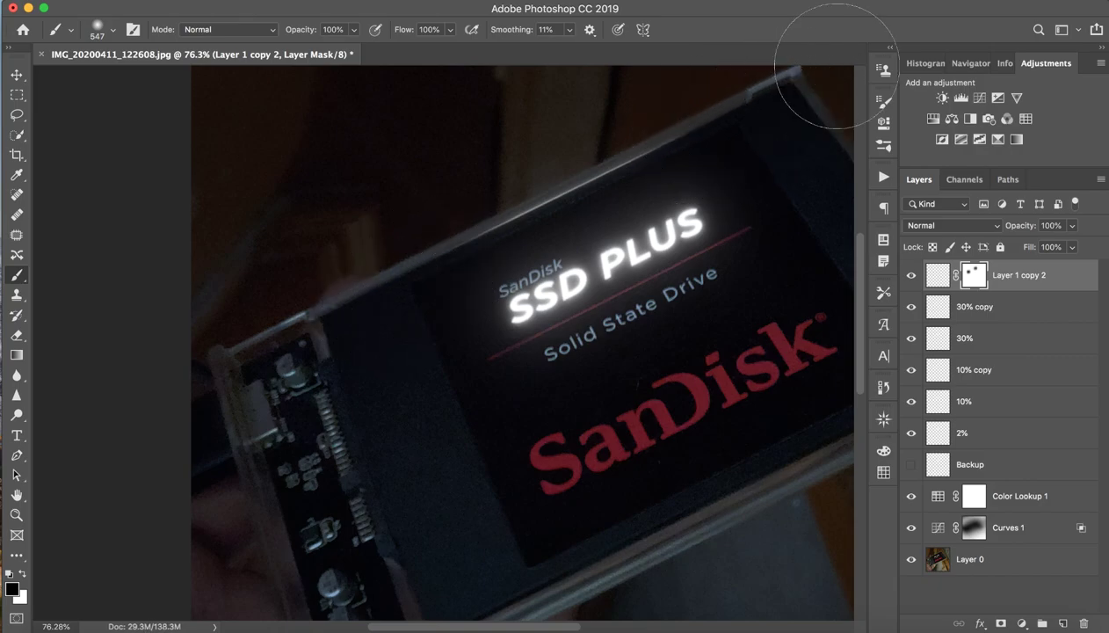
{"action": "key", "text": "z"}
{"action": "left_click_drag", "start_coordinate": [748, 303], "coordinate": [721, 303]}
{"action": "left_click_drag", "start_coordinate": [597, 303], "coordinate": [616, 303]}
{"action": "key", "text": "b"}
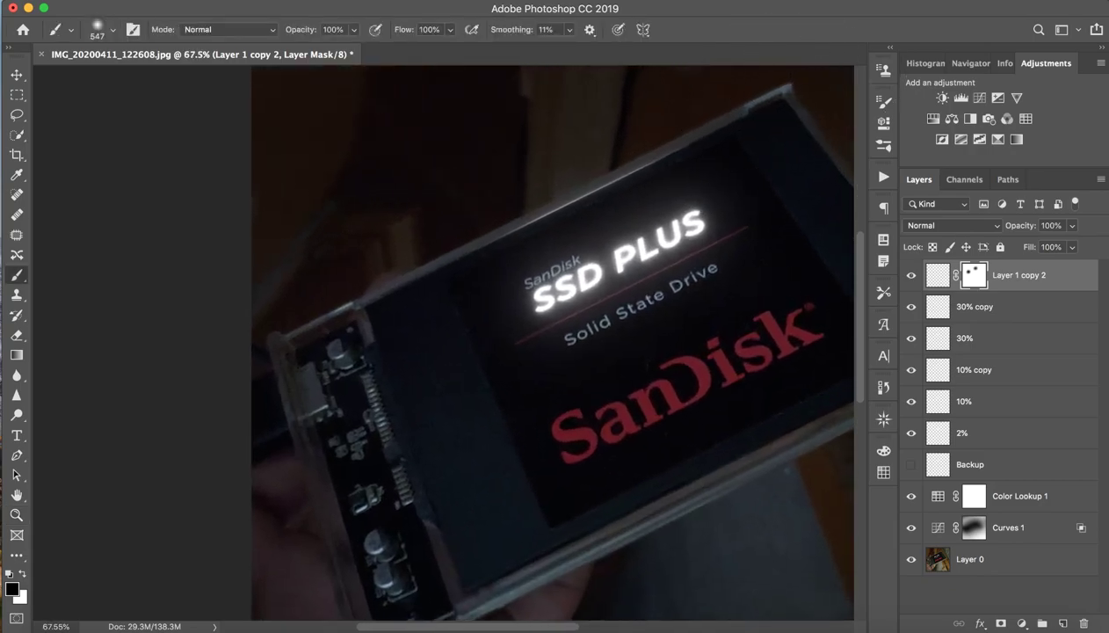
{"action": "left_click_drag", "start_coordinate": [593, 201], "coordinate": [488, 195]}
Step: Duplicate the masked glow layer as Layer 1 copy 3 and move it lower on the drive
{"action": "key", "text": "v"}
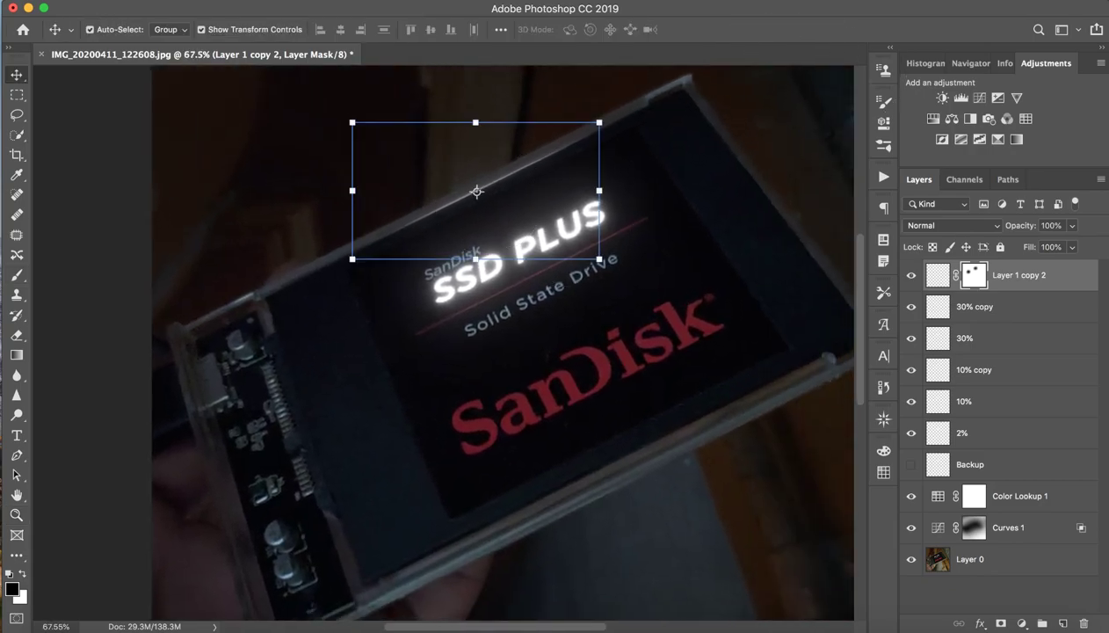
{"action": "left_click_drag", "start_coordinate": [476, 191], "coordinate": [545, 193]}
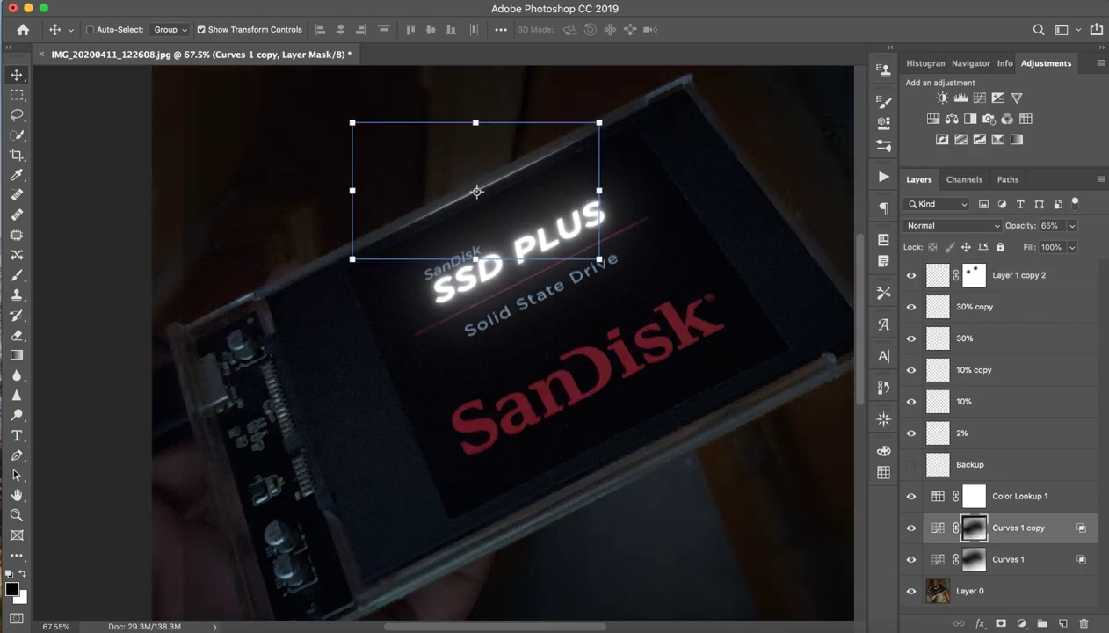
{"action": "key", "text": "ctrl+z"}
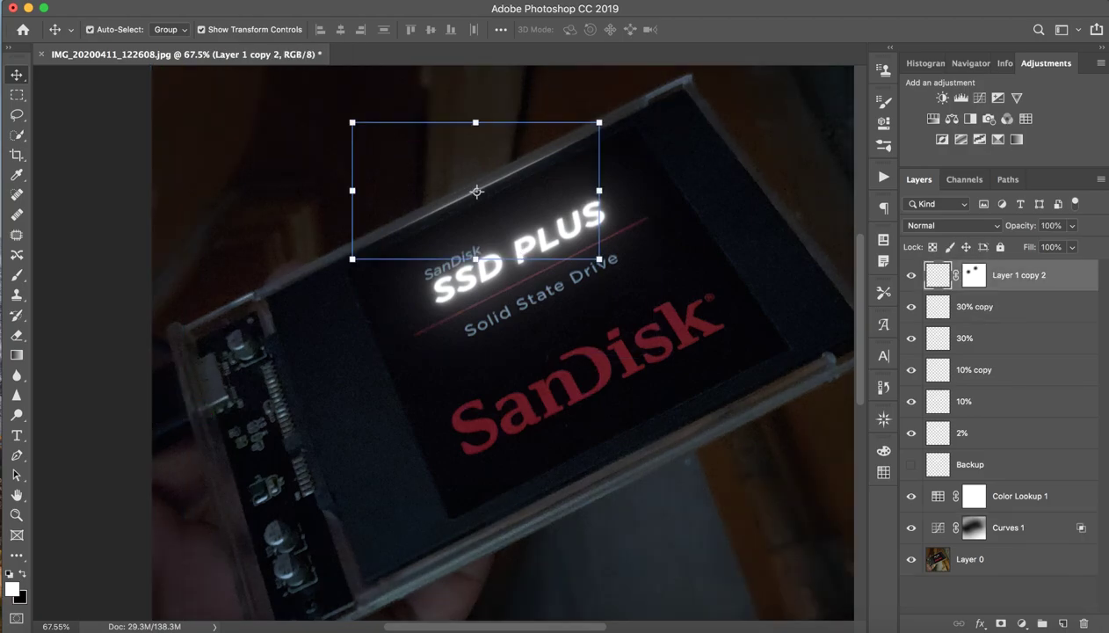
{"action": "key", "text": "ctrl+j"}
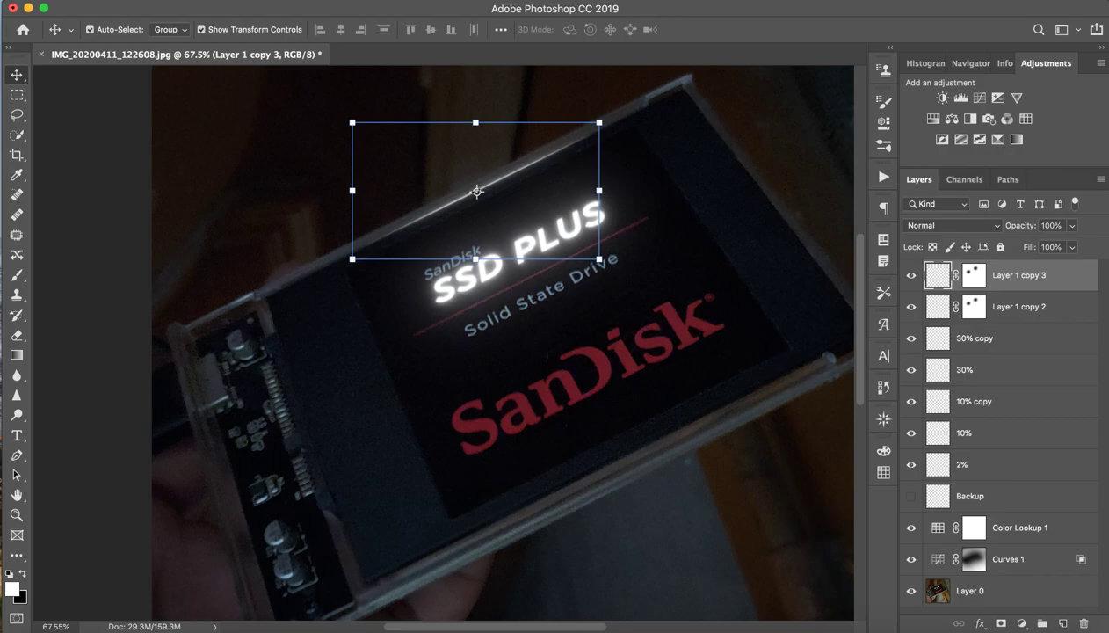
{"action": "mouse_move", "coordinate": [477, 192]}
{"action": "left_mouse_down"}
{"action": "mouse_move", "coordinate": [584, 227]}
{"action": "mouse_move", "coordinate": [704, 442]}
{"action": "mouse_move", "coordinate": [704, 467]}
{"action": "mouse_move", "coordinate": [692, 403]}
{"action": "left_mouse_up"}
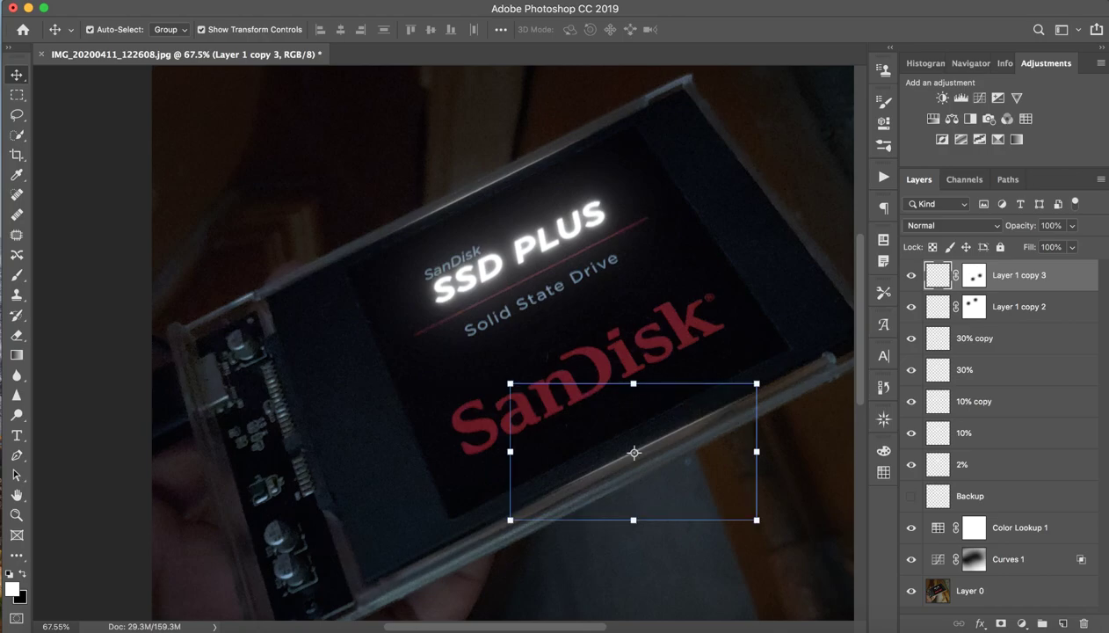
{"action": "left_click", "coordinate": [974, 560]}
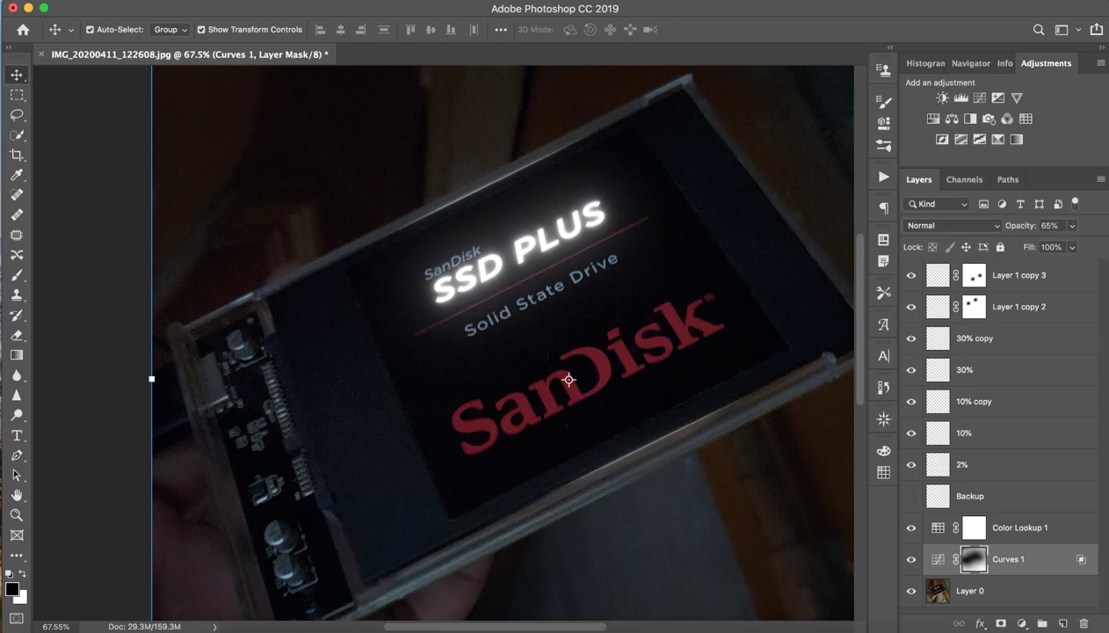
Step: Duplicate Layer 1 copy 2 again to create Layer 1 copy 4
{"action": "left_click", "coordinate": [1020, 307]}
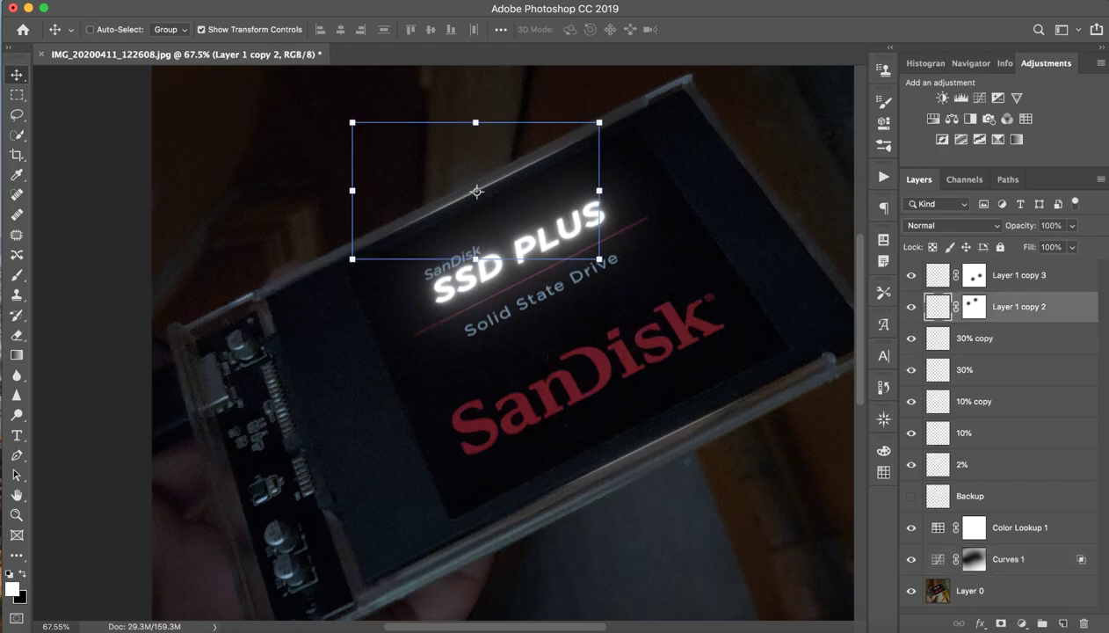
{"action": "key", "text": "ctrl+j"}
{"action": "left_click", "coordinate": [569, 380]}
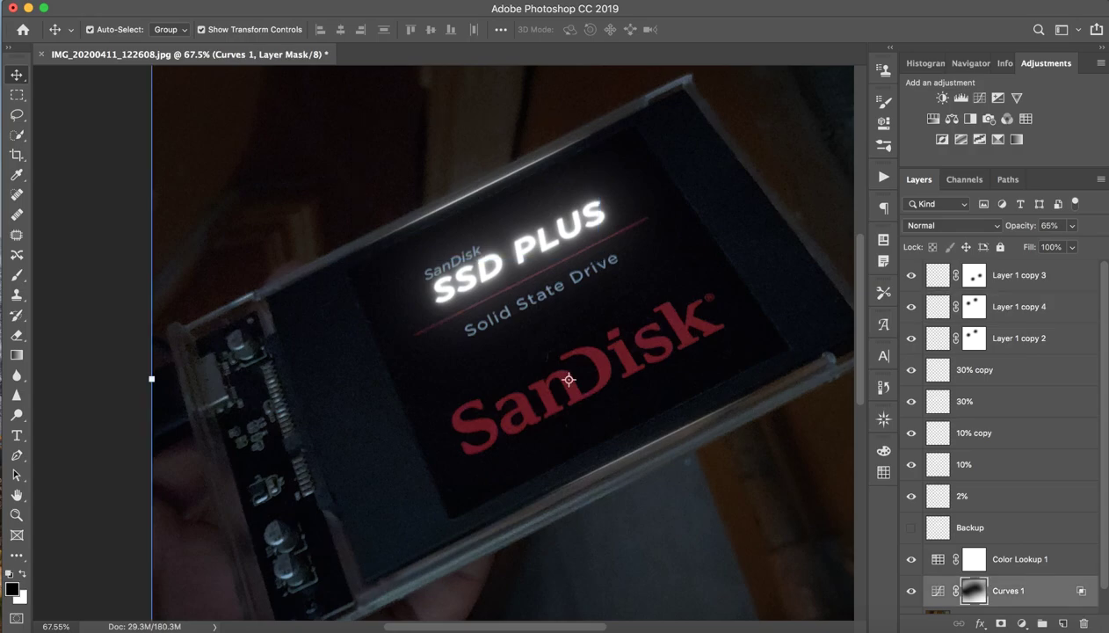
Step: Blur Layer 1 copy 4 at a 90-pixel radius and toggle it off and on to compare
{"action": "left_click", "coordinate": [477, 191]}
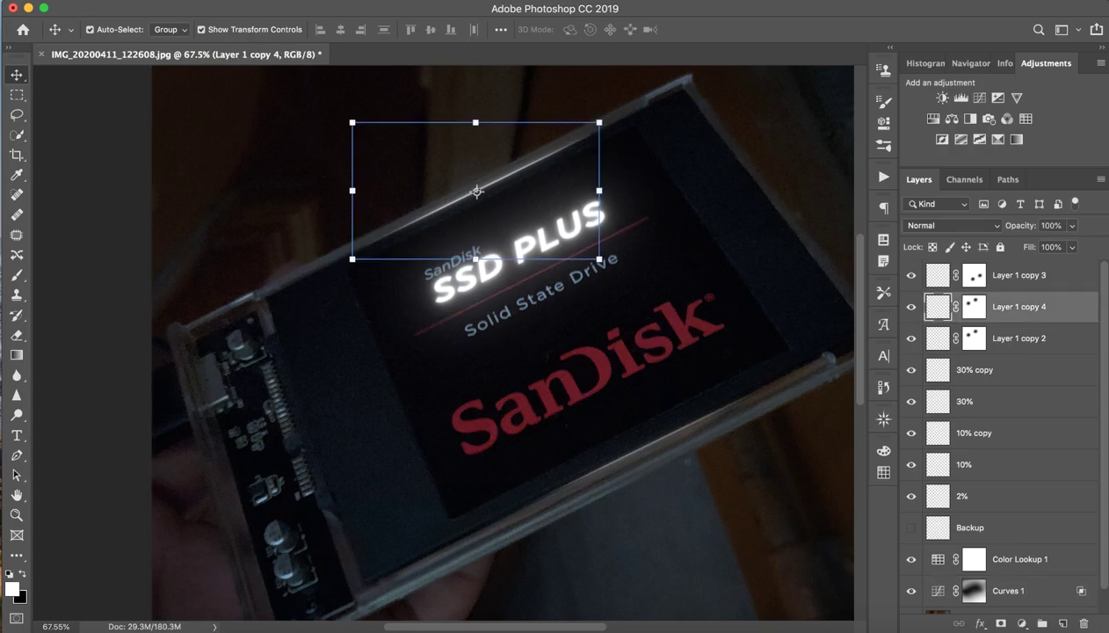
{"action": "left_click", "coordinate": [378, 0]}
{"action": "mouse_move", "coordinate": [466, 188]}
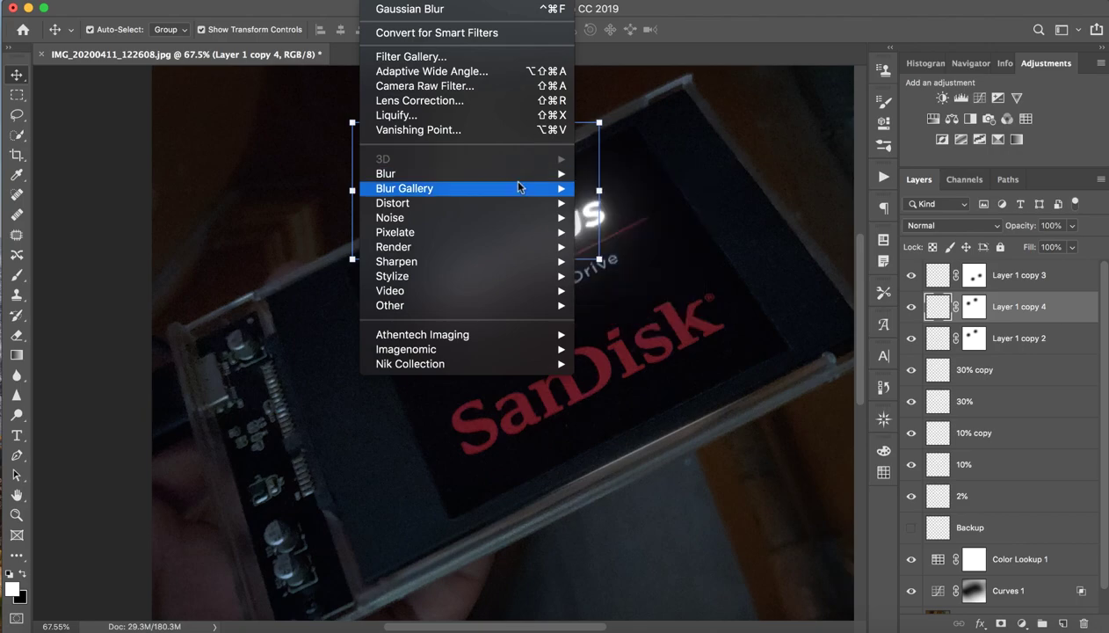
{"action": "left_click", "coordinate": [628, 232]}
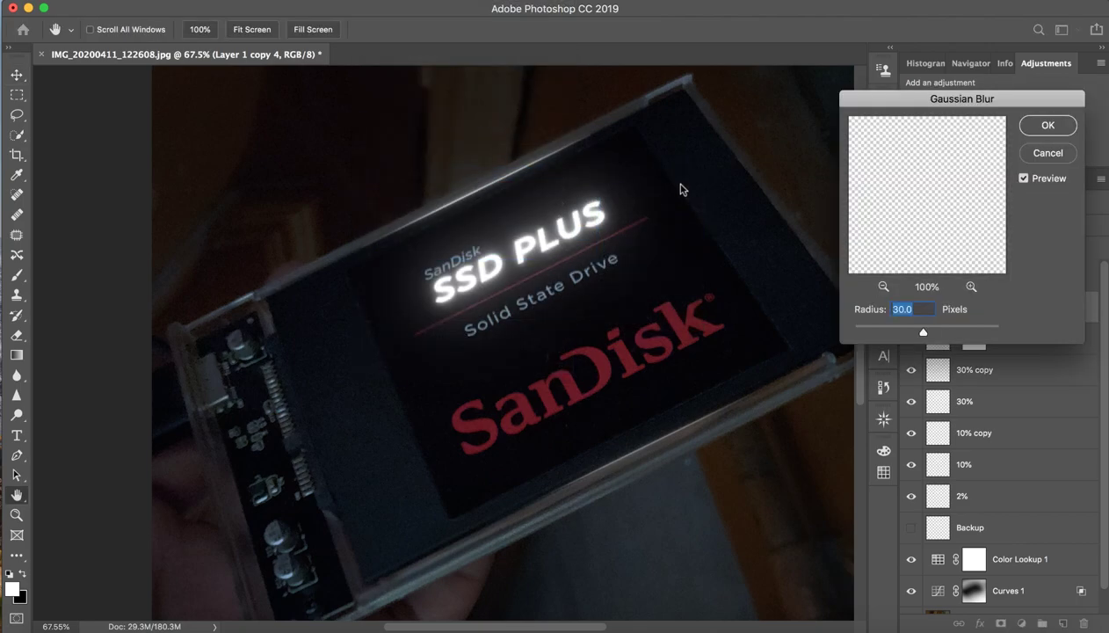
{"action": "type", "text": "0"}
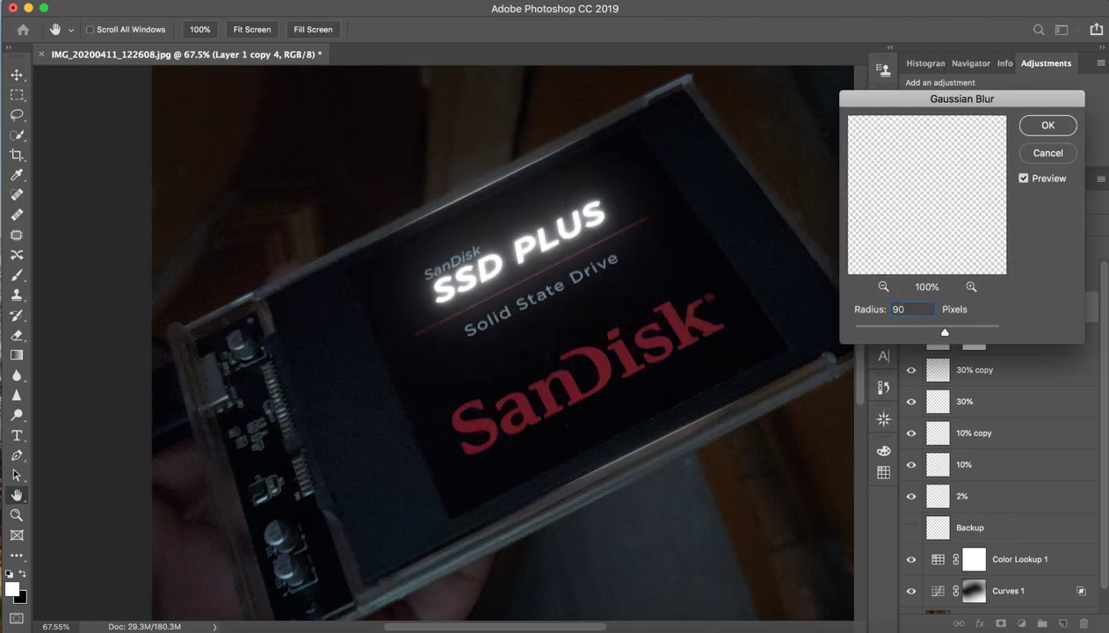
{"action": "key", "text": "Return"}
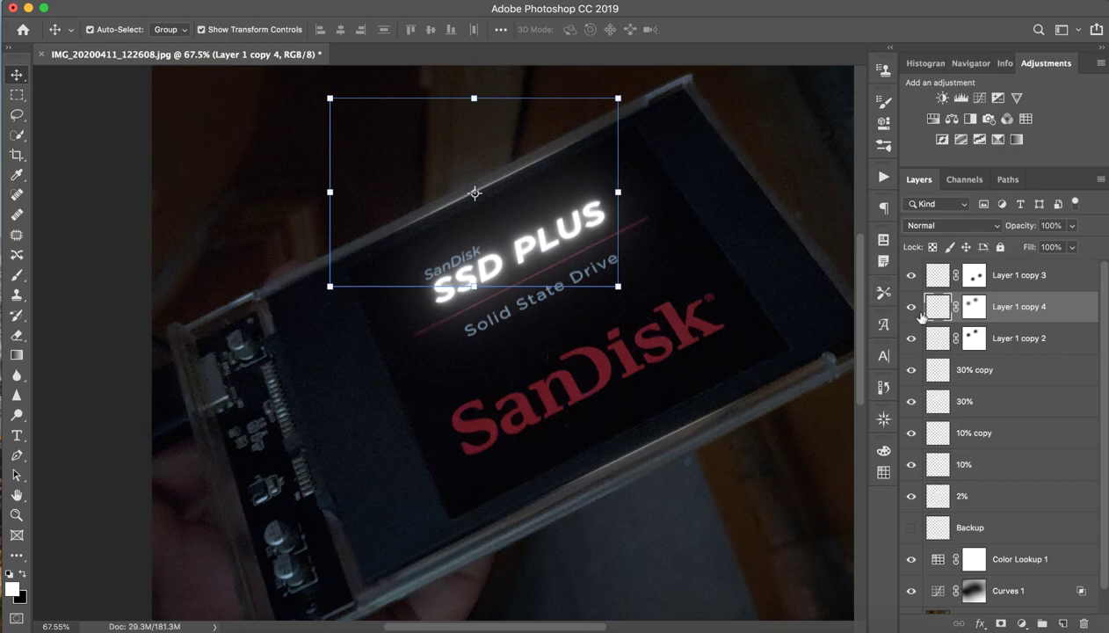
{"action": "left_click", "coordinate": [914, 314]}
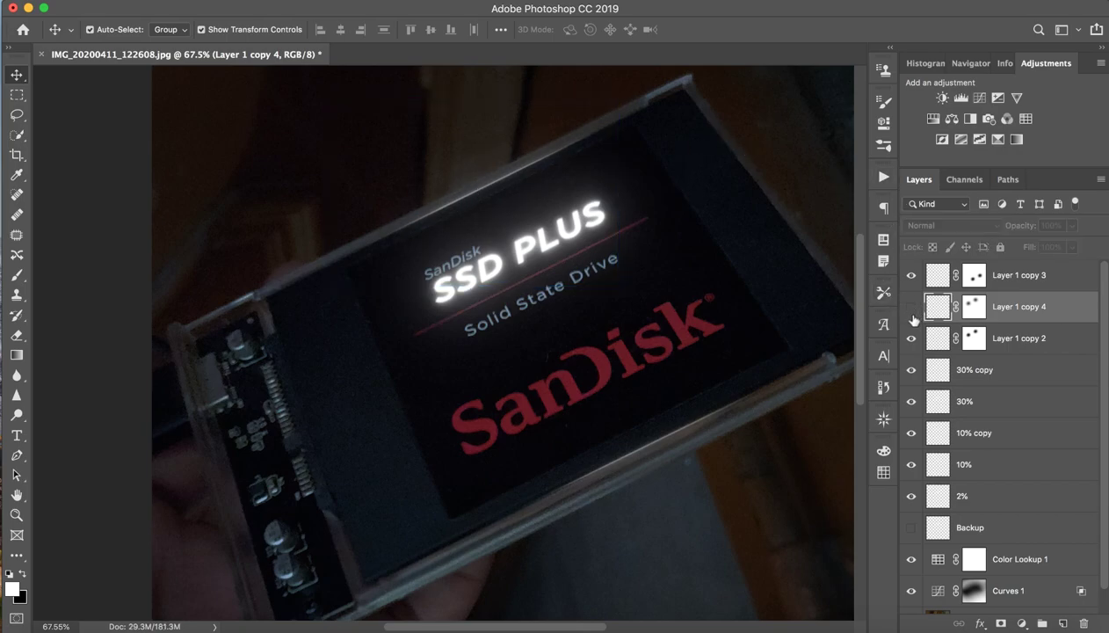
{"action": "left_click", "coordinate": [912, 307]}
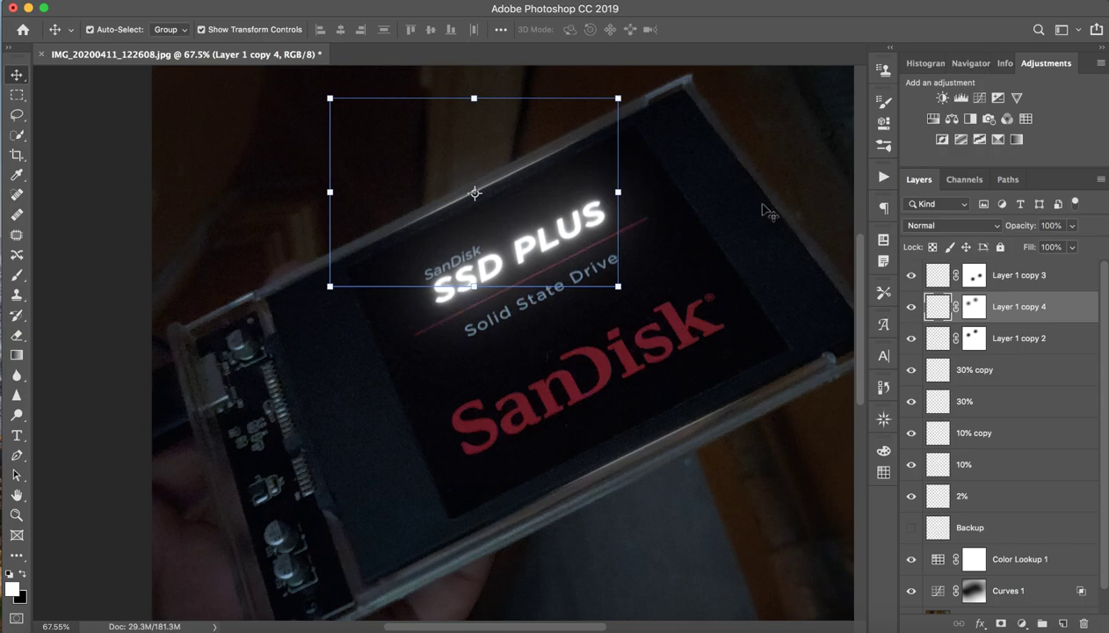
{"action": "left_click", "coordinate": [802, 144]}
Step: Solo the original Layer 0 photo to compare against the edit, then restore all layers
{"action": "key", "text": "z"}
{"action": "mouse_move", "coordinate": [461, 210]}
{"action": "left_mouse_down"}
{"action": "mouse_move", "coordinate": [426, 245]}
{"action": "mouse_move", "coordinate": [470, 209]}
{"action": "left_mouse_up"}
{"action": "key", "text": "v"}
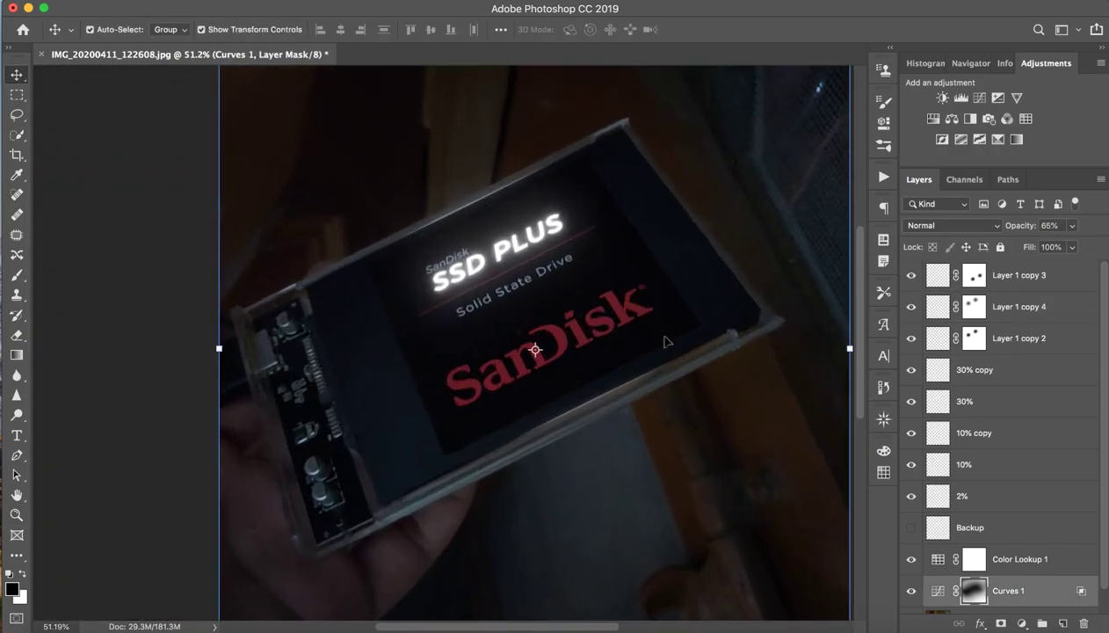
{"action": "scroll", "coordinate": [967, 418], "scroll_direction": "down", "scroll_amount": 1}
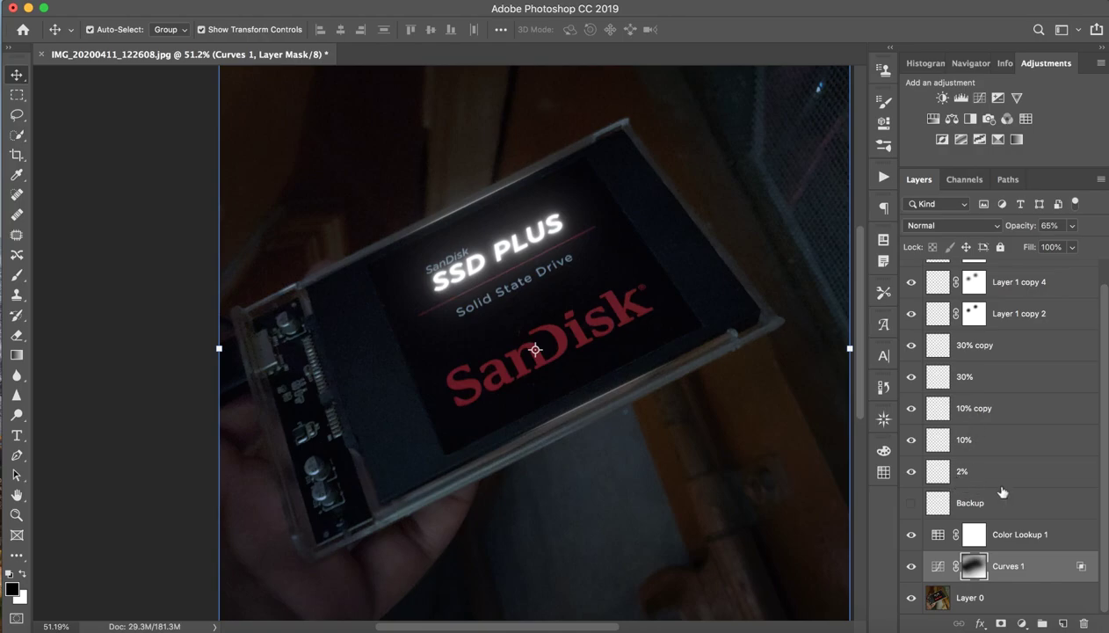
{"action": "left_click", "coordinate": [910, 599], "text": "alt"}
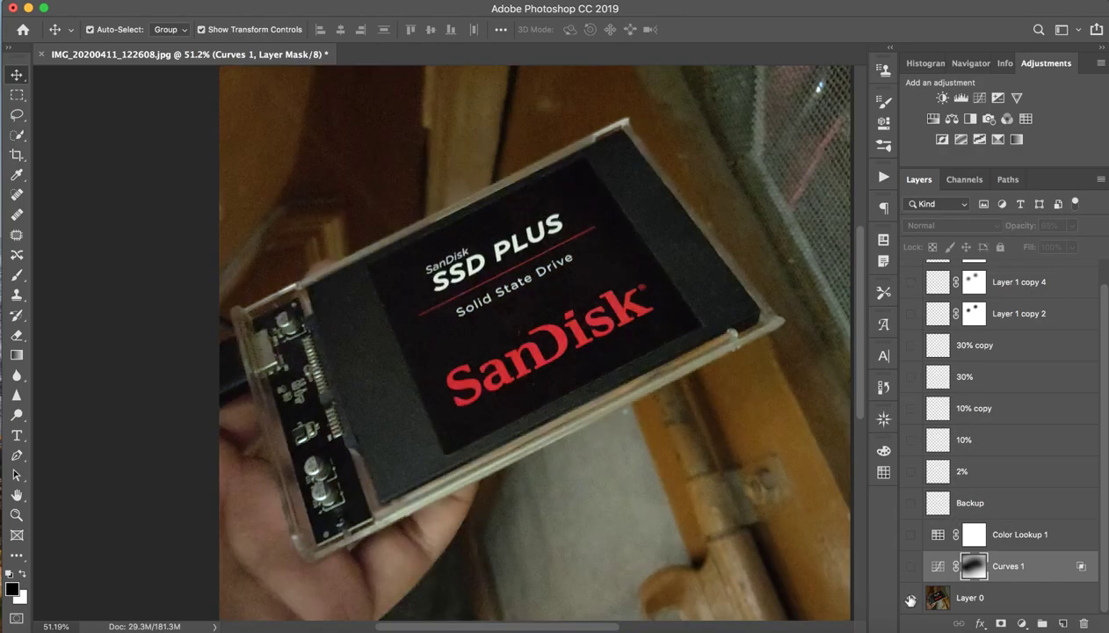
{"action": "left_click", "coordinate": [910, 599], "text": "alt"}
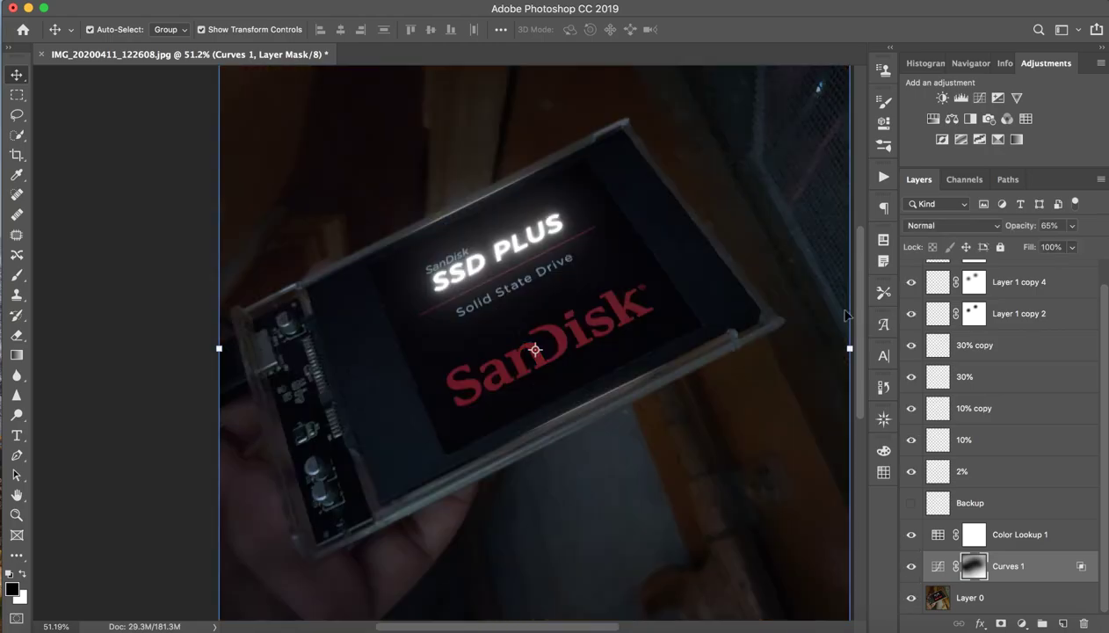
Step: Select the top Layer 1 copy 3 and open the Camera Raw Filter
{"action": "key", "text": "z"}
{"action": "left_click_drag", "start_coordinate": [728, 295], "coordinate": [721, 270]}
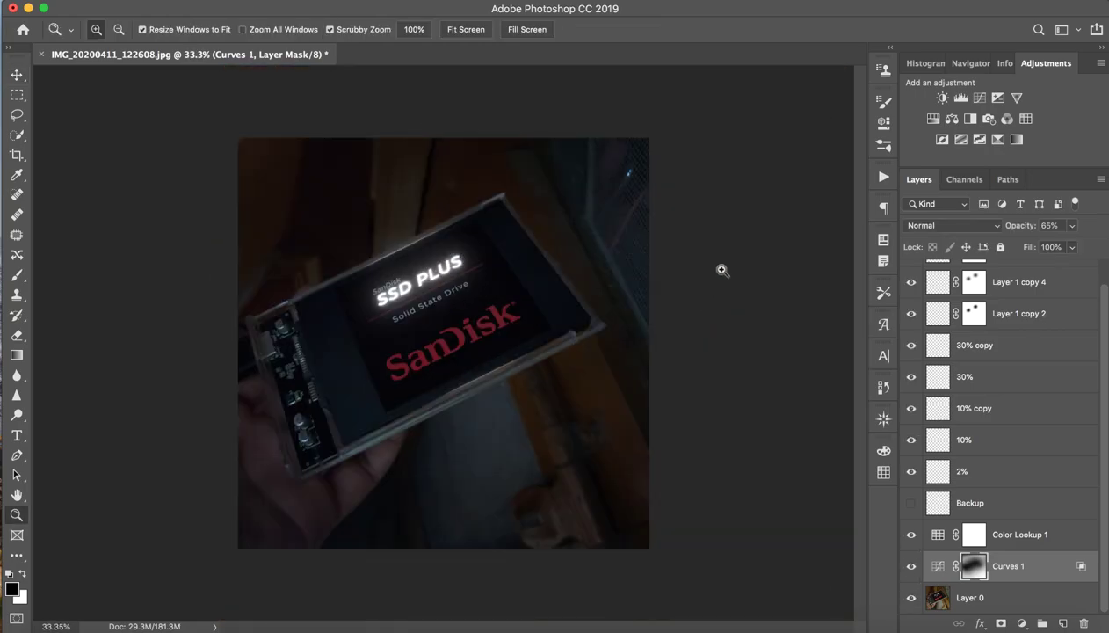
{"action": "key", "text": "v"}
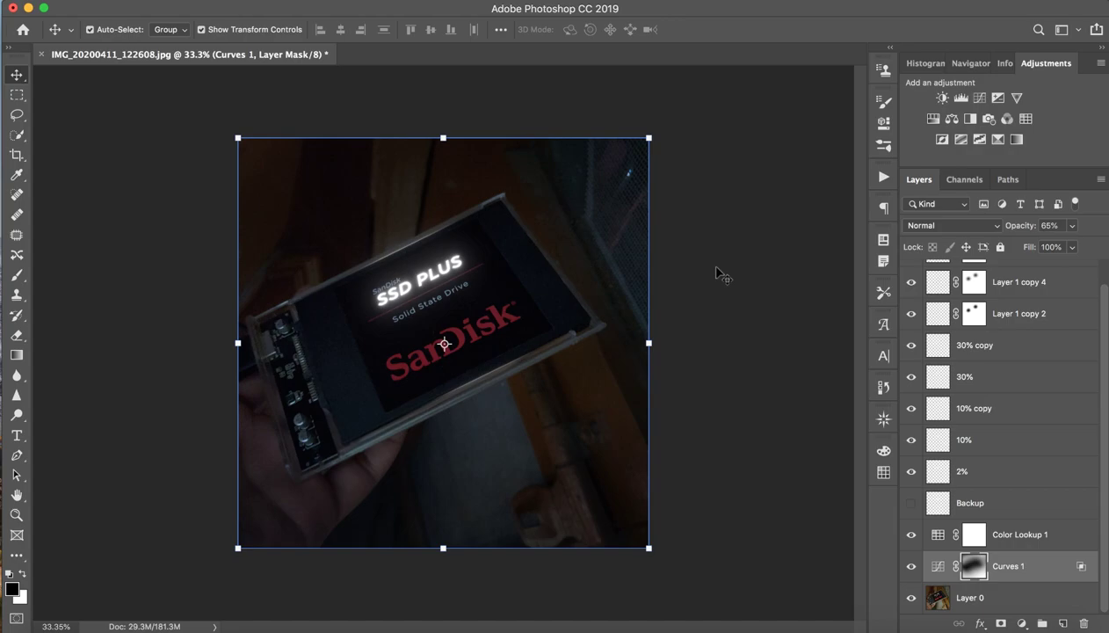
{"action": "scroll", "coordinate": [1040, 377], "scroll_direction": "up", "scroll_amount": 2}
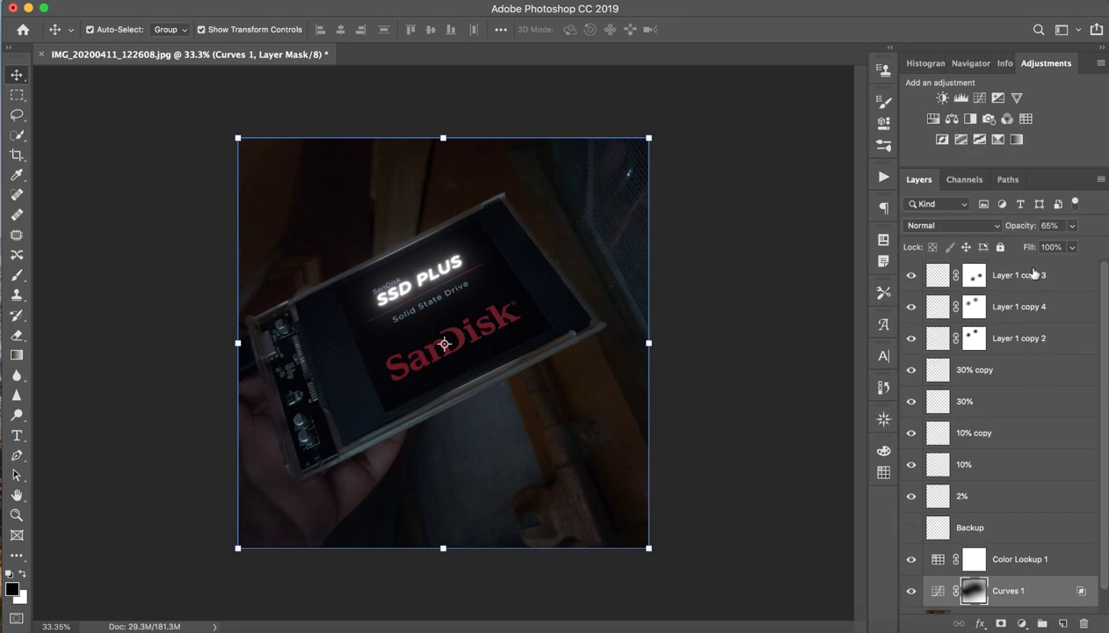
{"action": "left_click", "coordinate": [1064, 274]}
{"action": "key", "text": "ctrl+shift+a"}
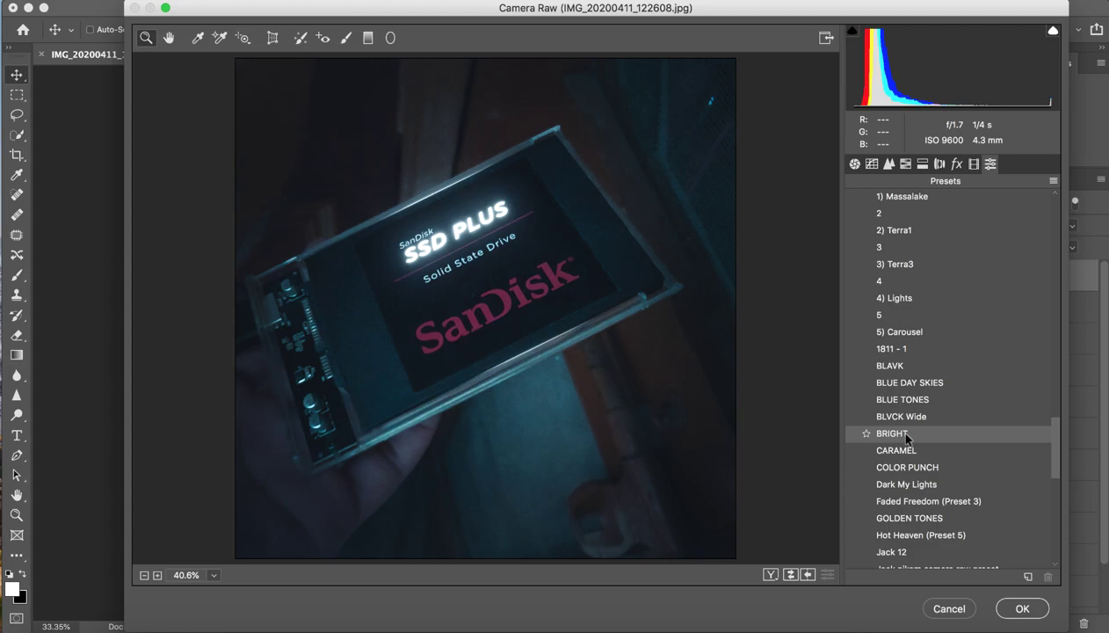
Step: Apply the BRIGHT preset and warm the Temperature to +8
{"action": "left_click", "coordinate": [913, 435]}
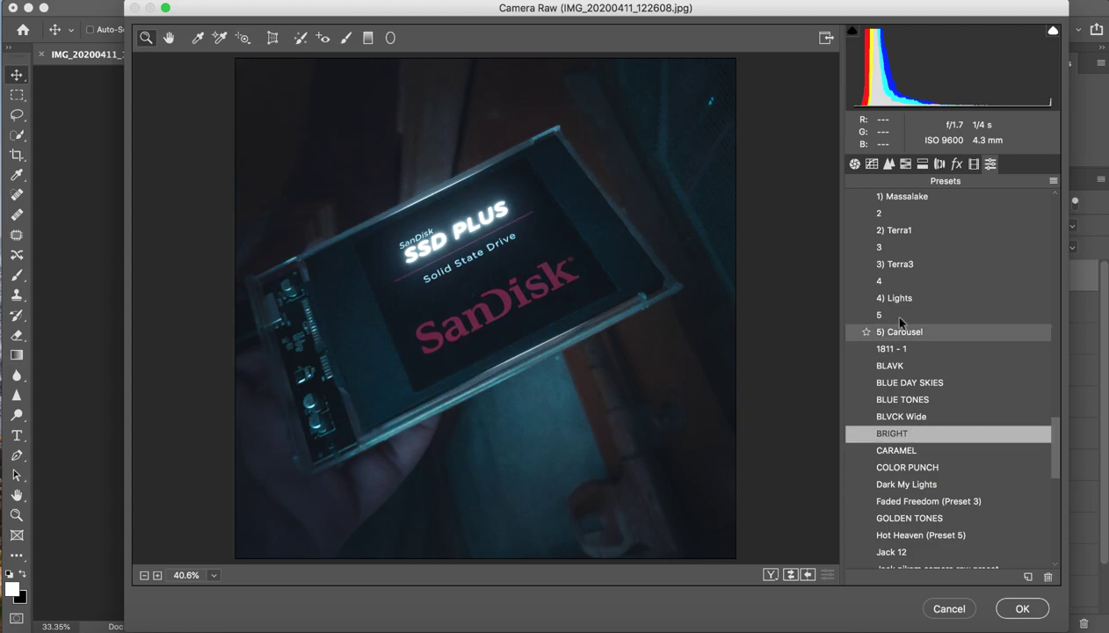
{"action": "left_click", "coordinate": [855, 165]}
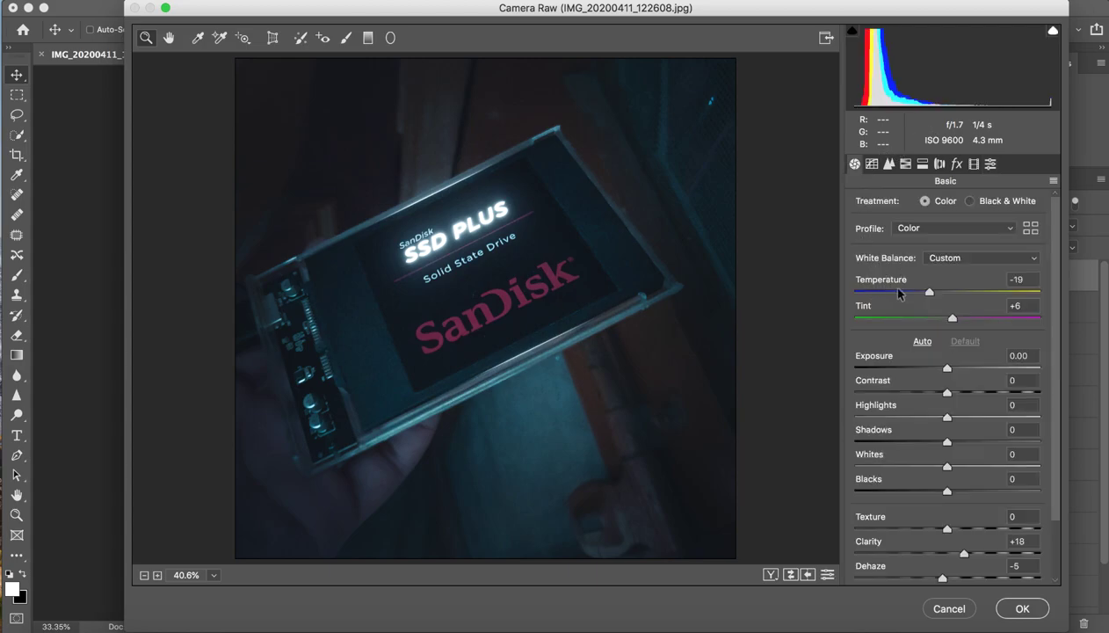
{"action": "left_click_drag", "start_coordinate": [930, 293], "coordinate": [955, 294]}
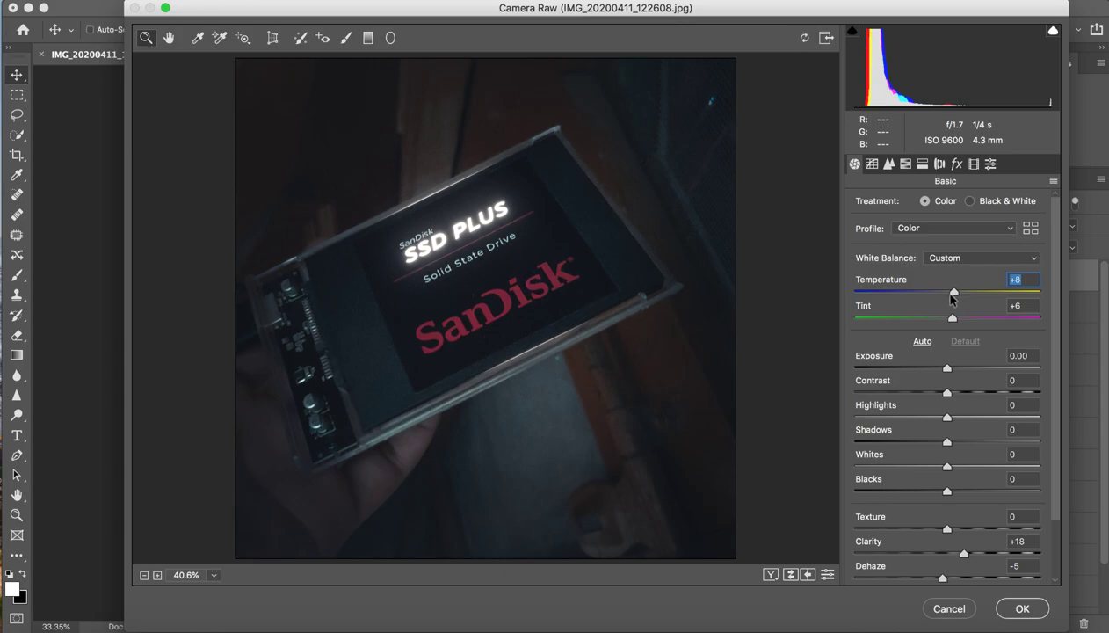
Step: In HSL, darken the Blues luminance and set Reds saturation to +57
{"action": "left_click", "coordinate": [905, 163]}
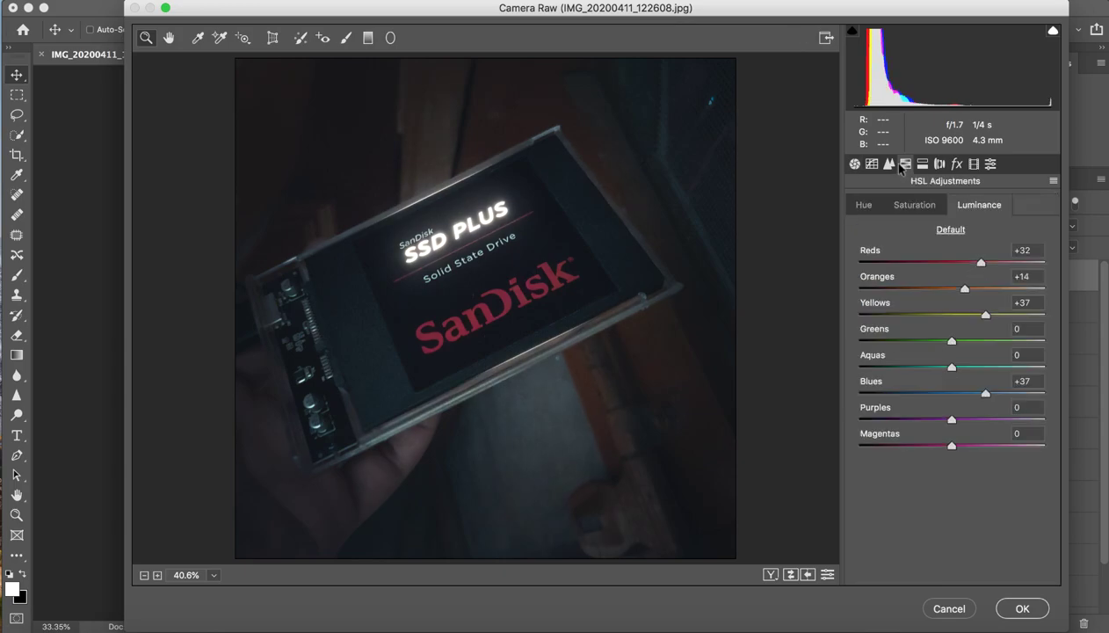
{"action": "left_click", "coordinate": [872, 163]}
{"action": "left_click", "coordinate": [906, 164]}
{"action": "mouse_move", "coordinate": [986, 393]}
{"action": "left_mouse_down"}
{"action": "mouse_move", "coordinate": [914, 393]}
{"action": "mouse_move", "coordinate": [953, 393]}
{"action": "left_mouse_up"}
{"action": "left_click", "coordinate": [915, 204]}
{"action": "mouse_move", "coordinate": [952, 262]}
{"action": "left_mouse_down"}
{"action": "mouse_move", "coordinate": [1024, 263]}
{"action": "mouse_move", "coordinate": [1005, 262]}
{"action": "left_mouse_up"}
{"action": "left_click", "coordinate": [991, 262]}
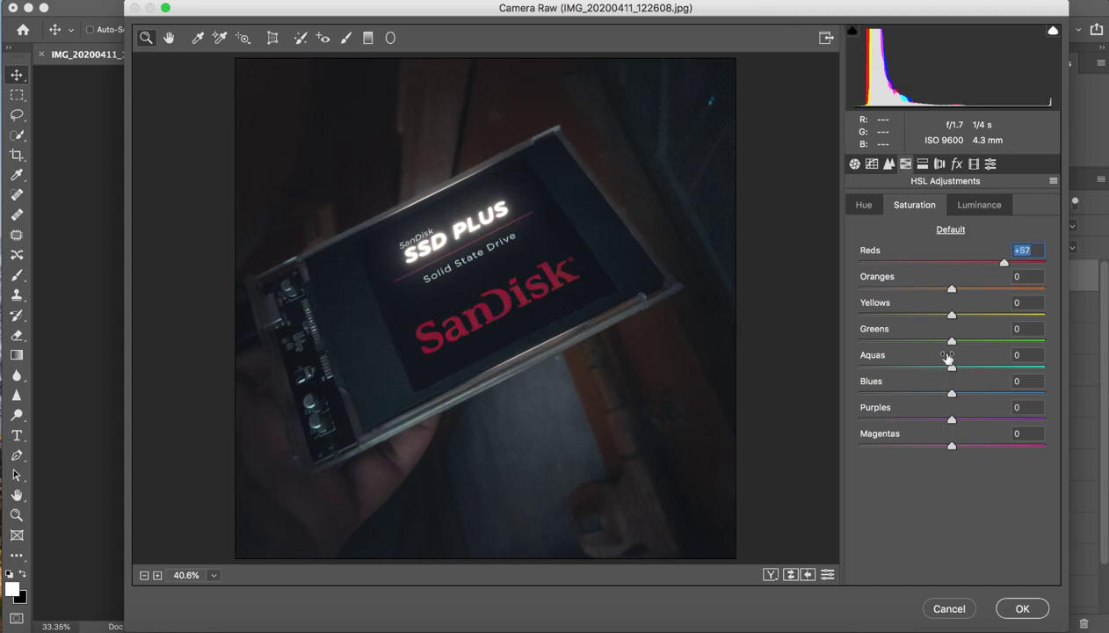
{"action": "mouse_move", "coordinate": [949, 394]}
{"action": "left_mouse_down"}
{"action": "mouse_move", "coordinate": [965, 399]}
{"action": "mouse_move", "coordinate": [891, 405]}
{"action": "left_mouse_up"}
Step: Set Clarity to +35 and Contrast to +15 in the Basic panel
{"action": "left_click", "coordinate": [854, 164]}
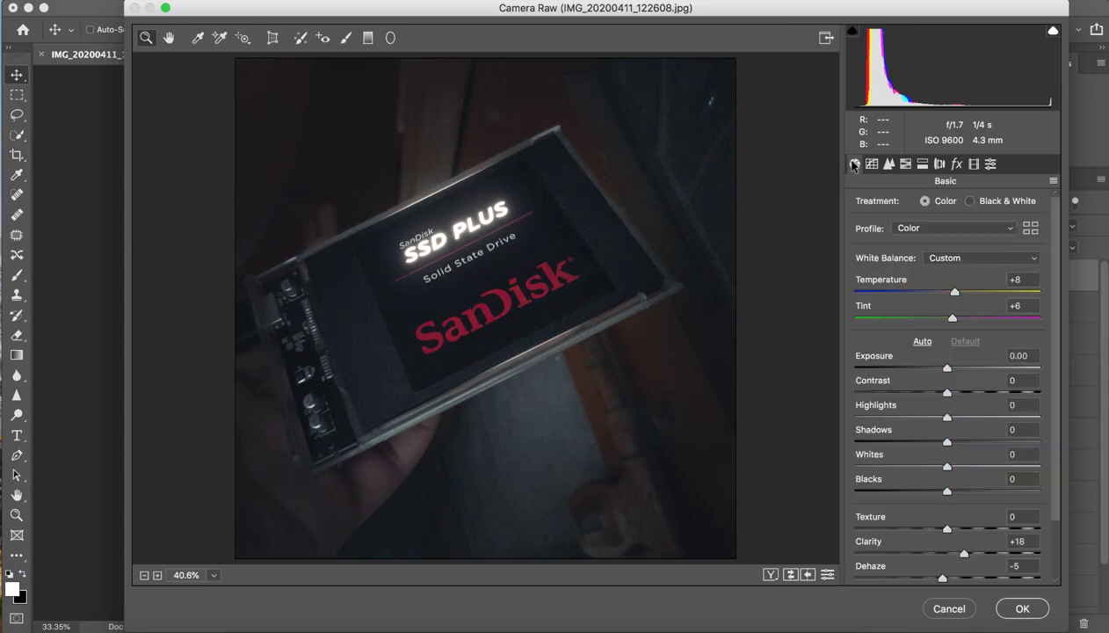
{"action": "scroll", "coordinate": [953, 505], "scroll_direction": "down", "scroll_amount": 3}
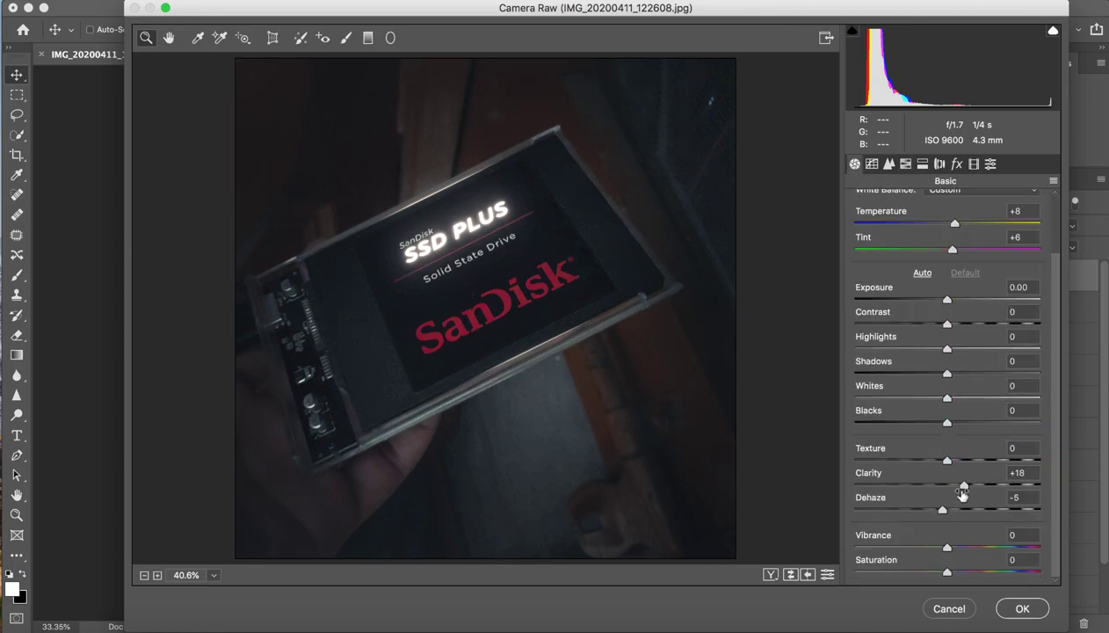
{"action": "left_click_drag", "start_coordinate": [964, 485], "coordinate": [981, 486]}
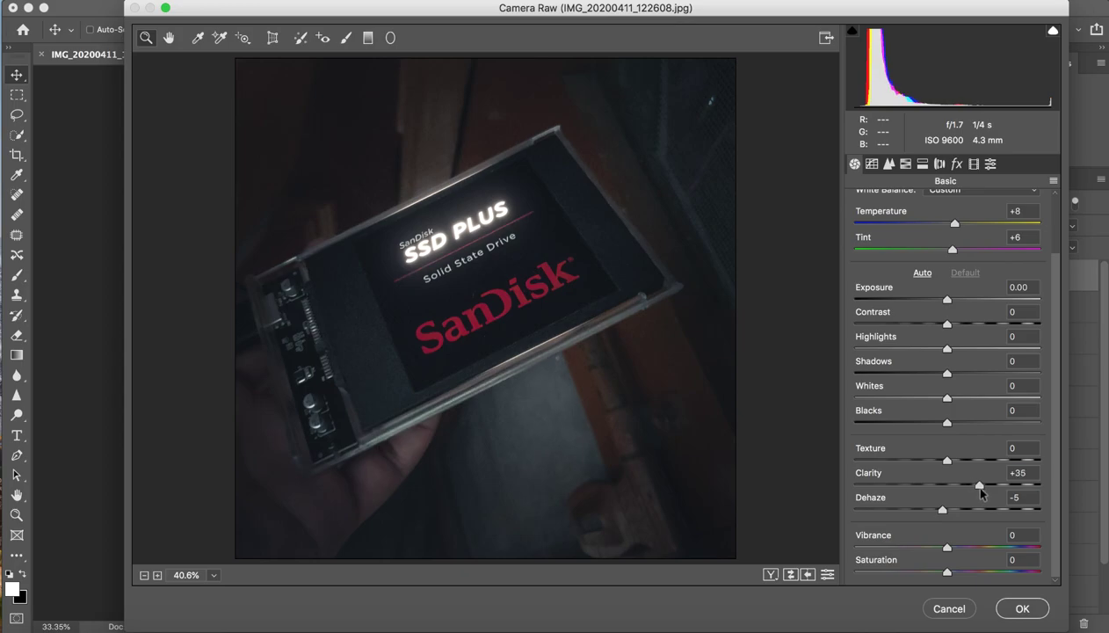
{"action": "mouse_move", "coordinate": [947, 324]}
{"action": "left_mouse_down"}
{"action": "mouse_move", "coordinate": [986, 323]}
{"action": "mouse_move", "coordinate": [961, 324]}
{"action": "left_mouse_up"}
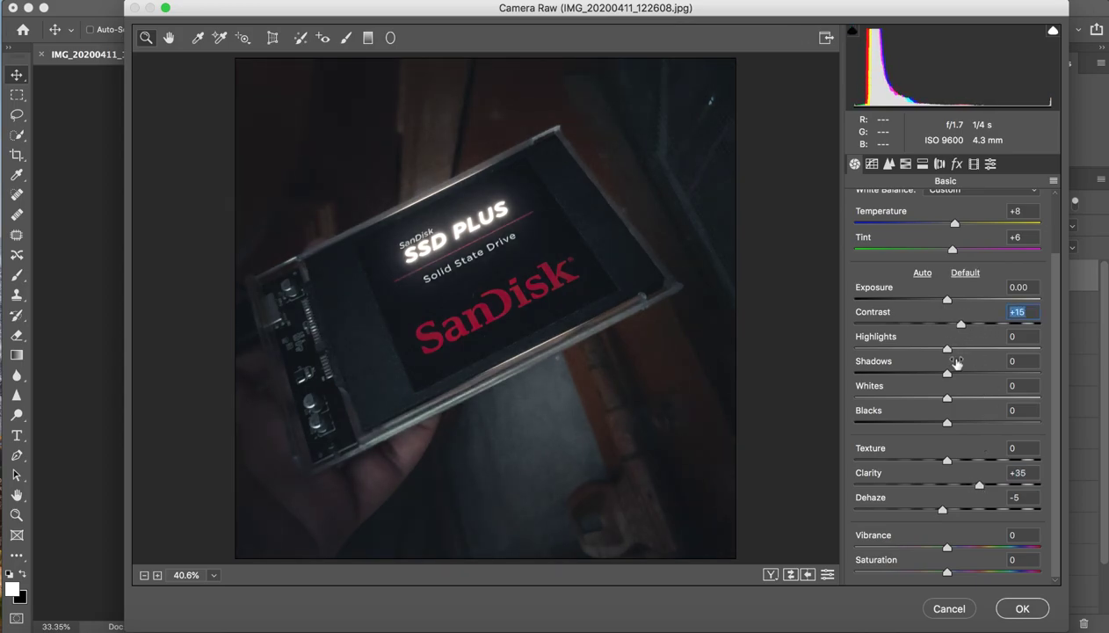
Step: Reset Whites, set Highlights to +2, compare before/after, and apply the grade
{"action": "mouse_move", "coordinate": [946, 397]}
{"action": "left_mouse_down"}
{"action": "mouse_move", "coordinate": [982, 398]}
{"action": "mouse_move", "coordinate": [866, 398]}
{"action": "left_mouse_up"}
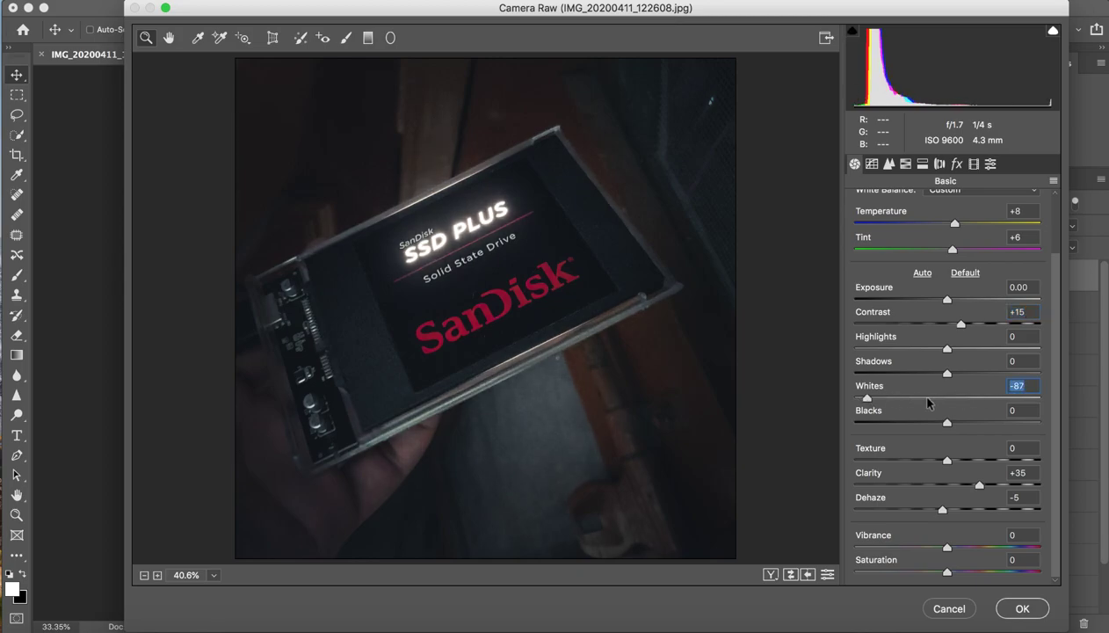
{"action": "double_click", "coordinate": [927, 400]}
{"action": "mouse_move", "coordinate": [911, 347]}
{"action": "left_mouse_down"}
{"action": "mouse_move", "coordinate": [958, 347]}
{"action": "mouse_move", "coordinate": [946, 348]}
{"action": "left_mouse_up"}
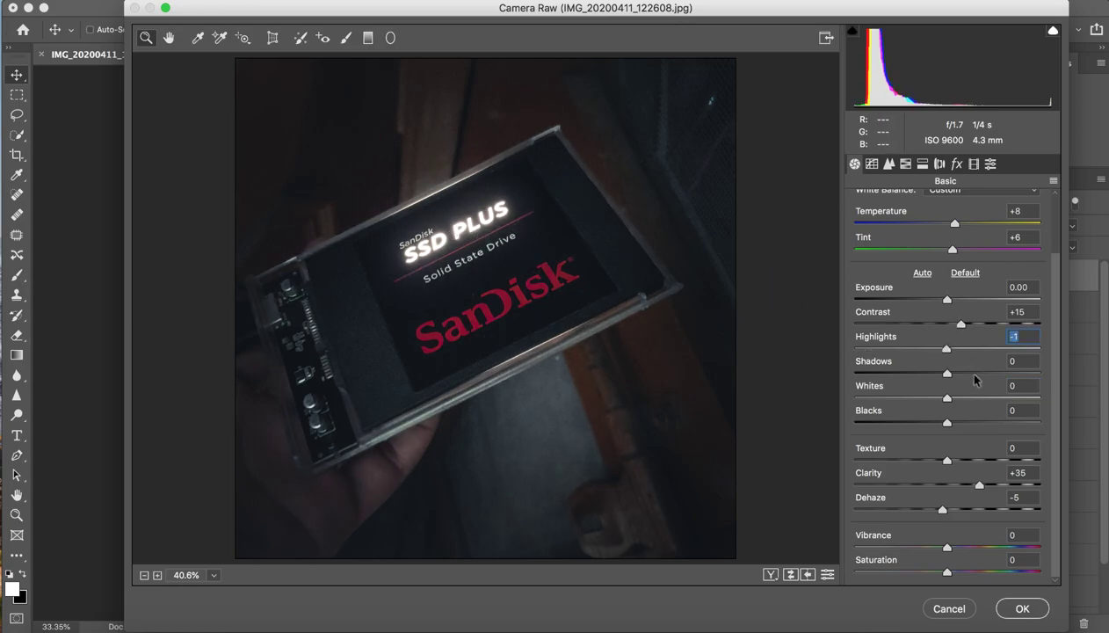
{"action": "left_click_drag", "start_coordinate": [946, 348], "coordinate": [948, 348]}
{"action": "left_click", "coordinate": [790, 574]}
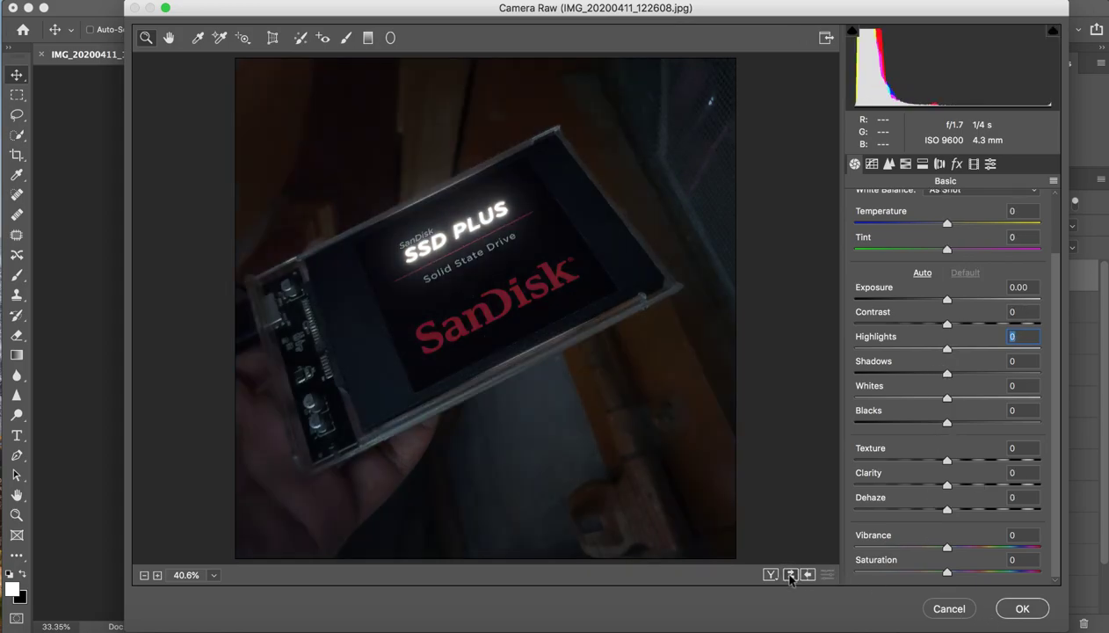
{"action": "left_click", "coordinate": [789, 574]}
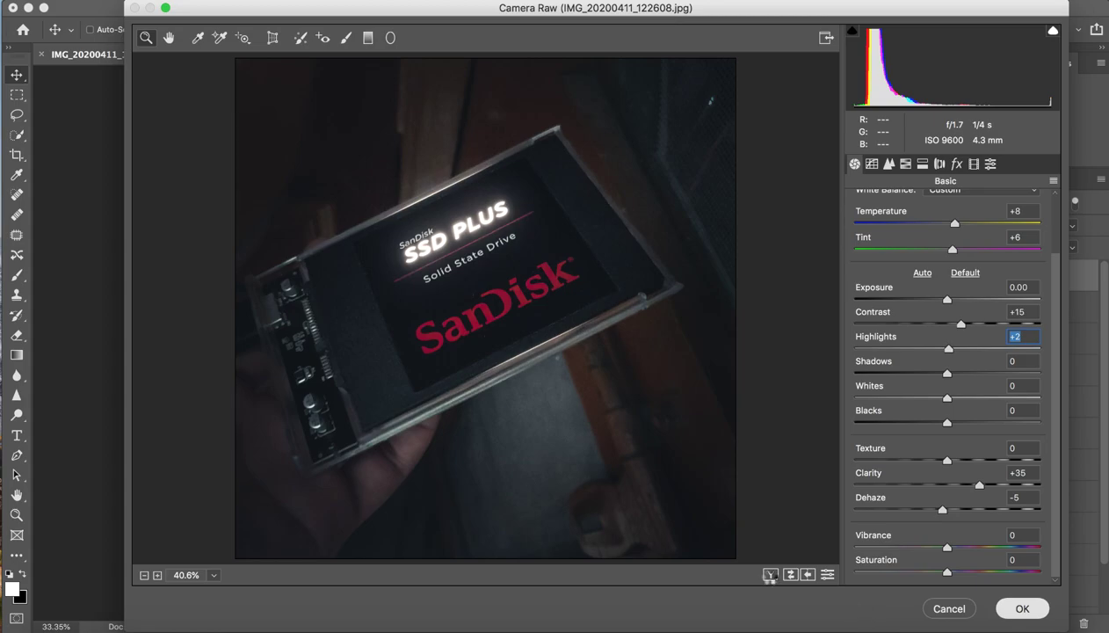
{"action": "key", "text": "Return"}
{"action": "key", "text": "z"}
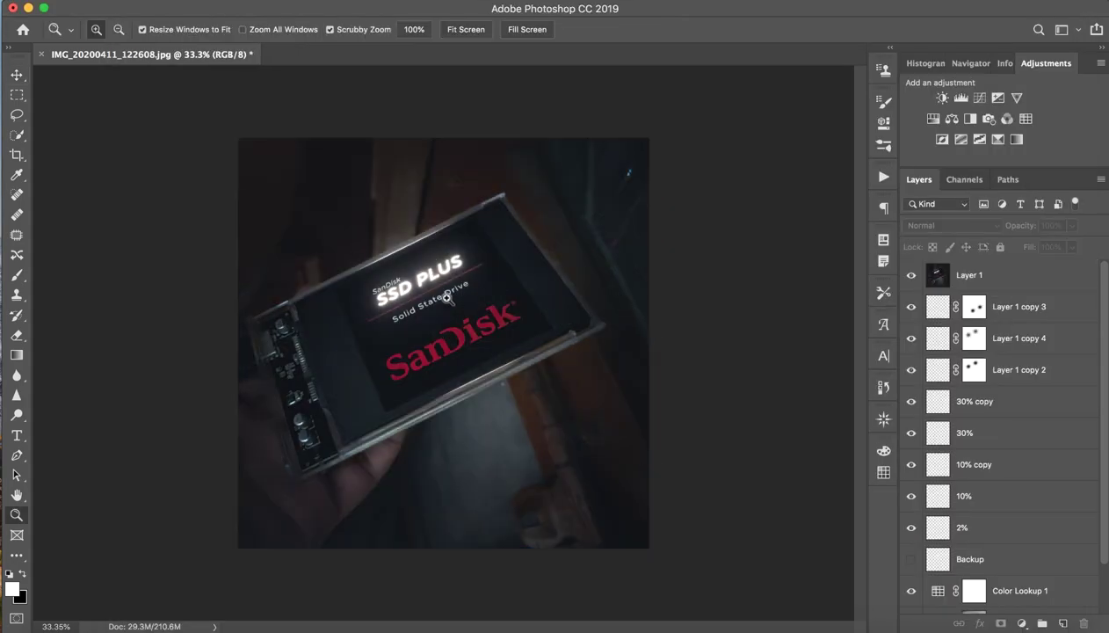
{"action": "mouse_move", "coordinate": [447, 298]}
{"action": "left_mouse_down"}
{"action": "mouse_move", "coordinate": [432, 283]}
{"action": "mouse_move", "coordinate": [461, 252]}
{"action": "left_mouse_up"}
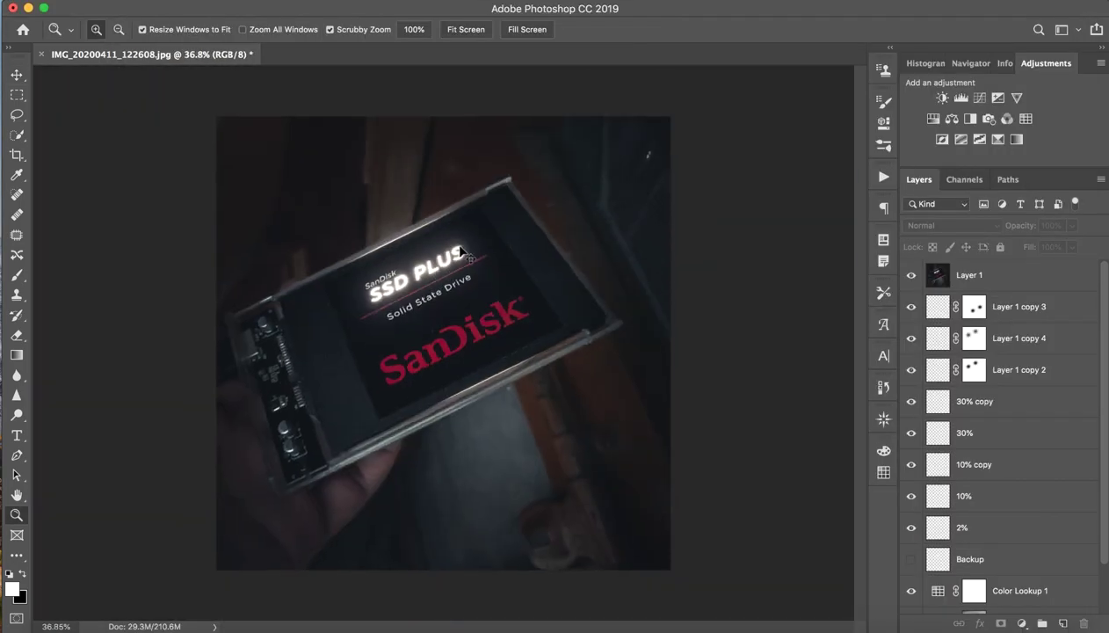
{"action": "key", "text": "v"}
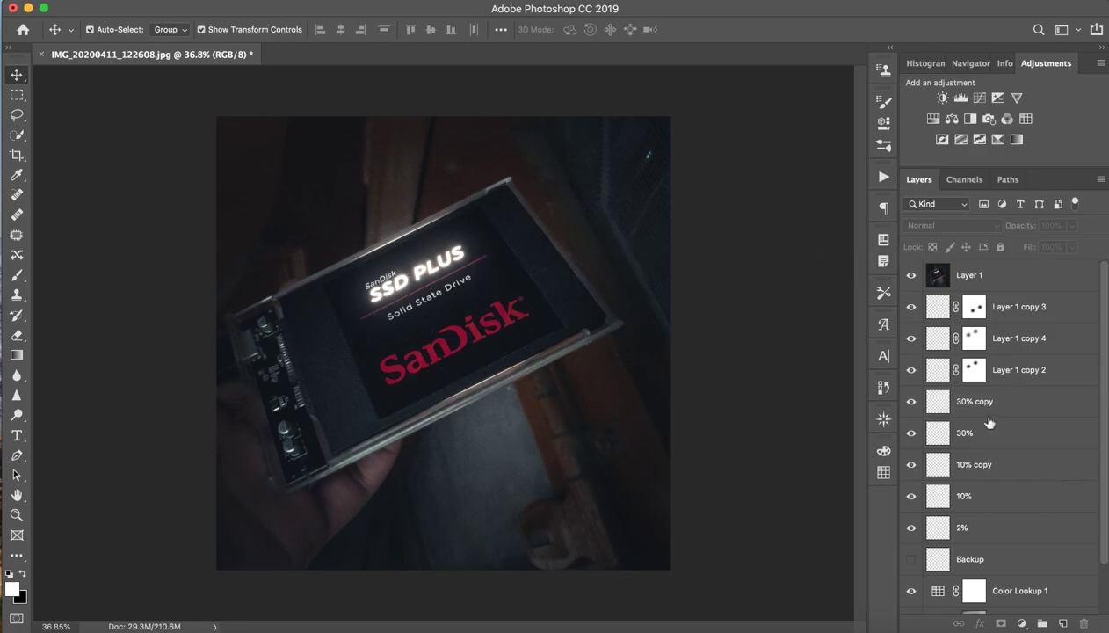
{"action": "scroll", "coordinate": [974, 419], "scroll_direction": "down", "scroll_amount": 2}
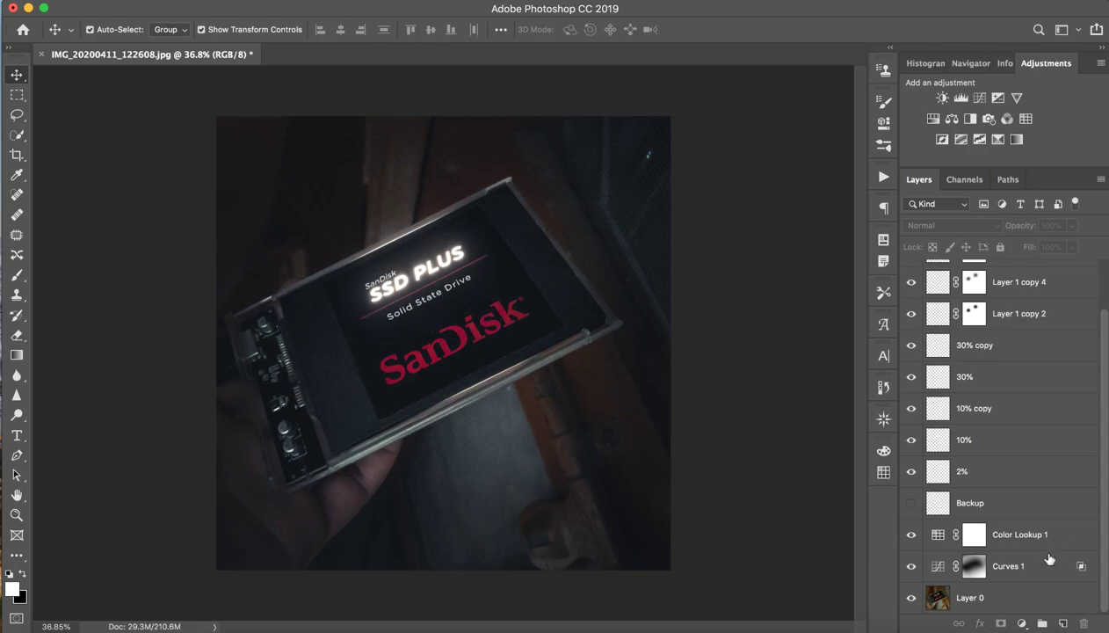